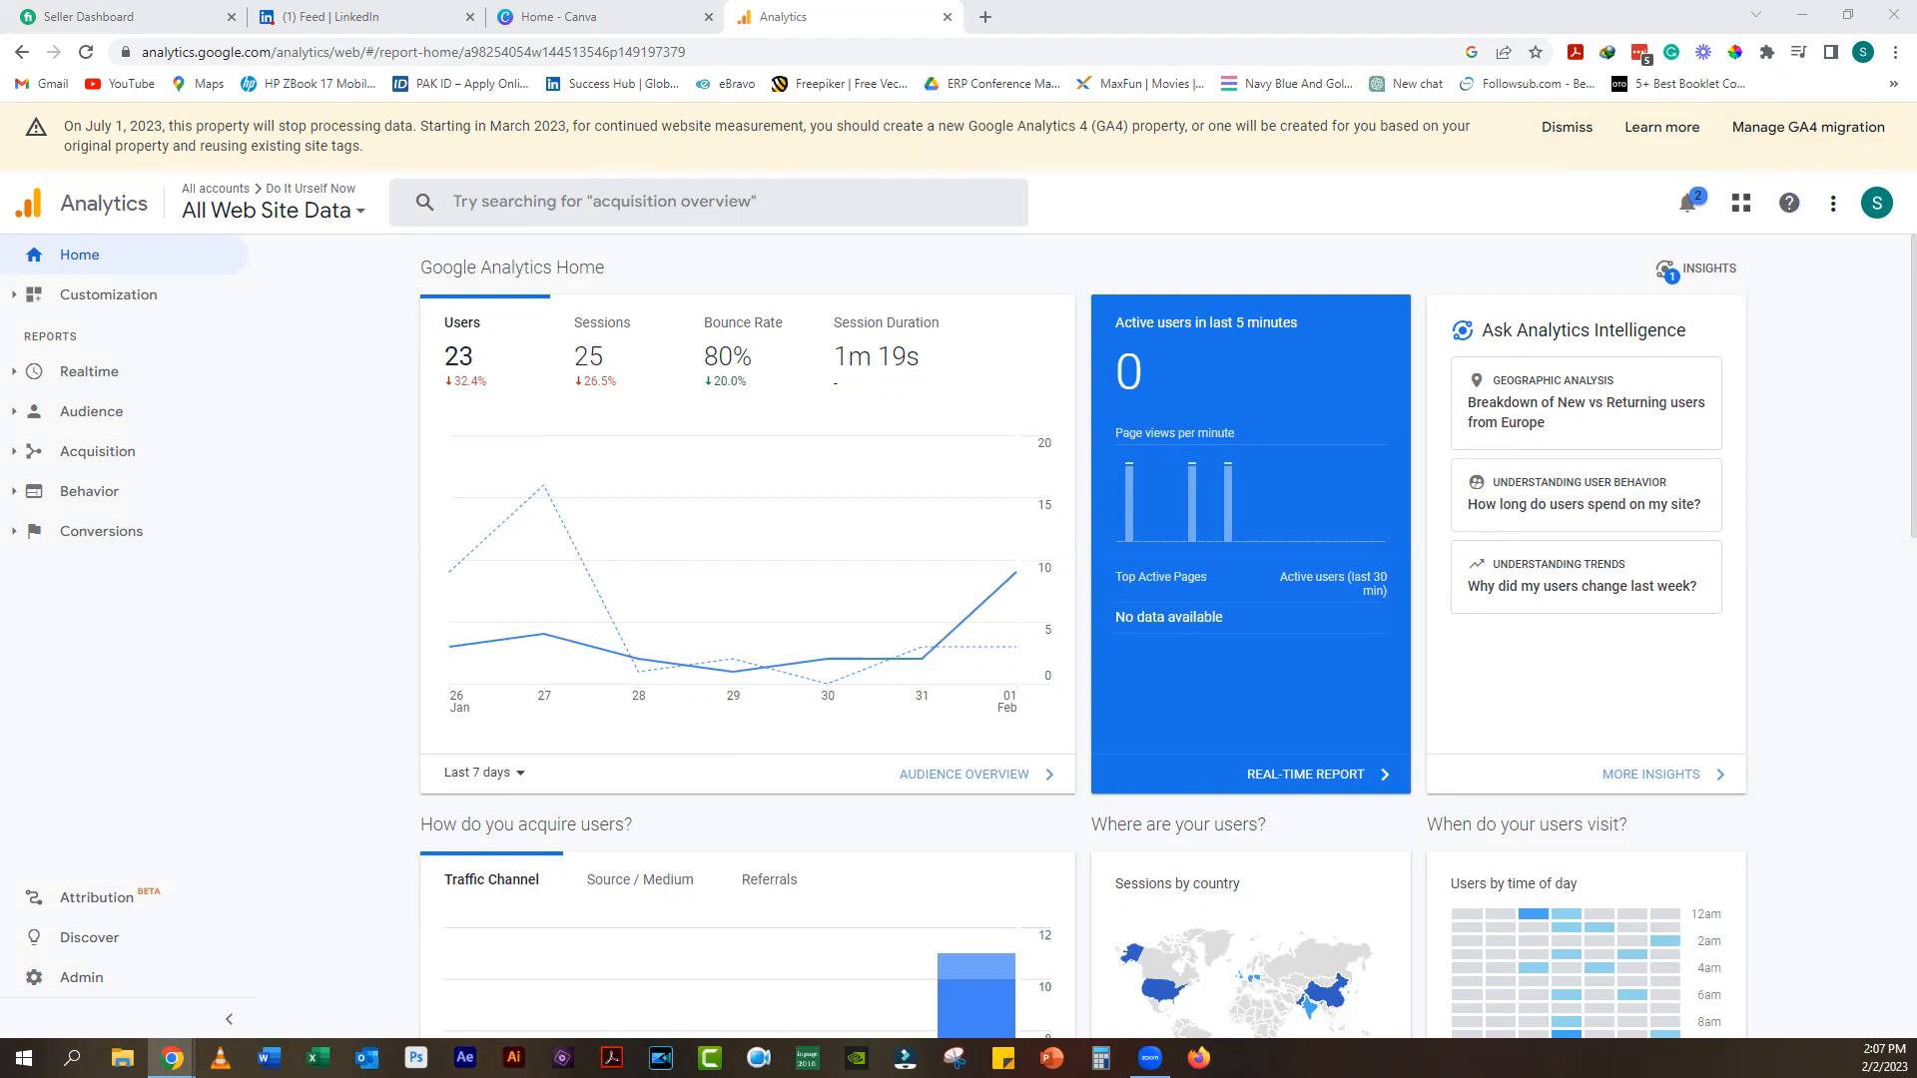
Step: Create the new GA4 property 'Do It Urself Now - GA4' through the GA4 migration setup assistant
{"action": "left_click", "coordinate": [1808, 130]}
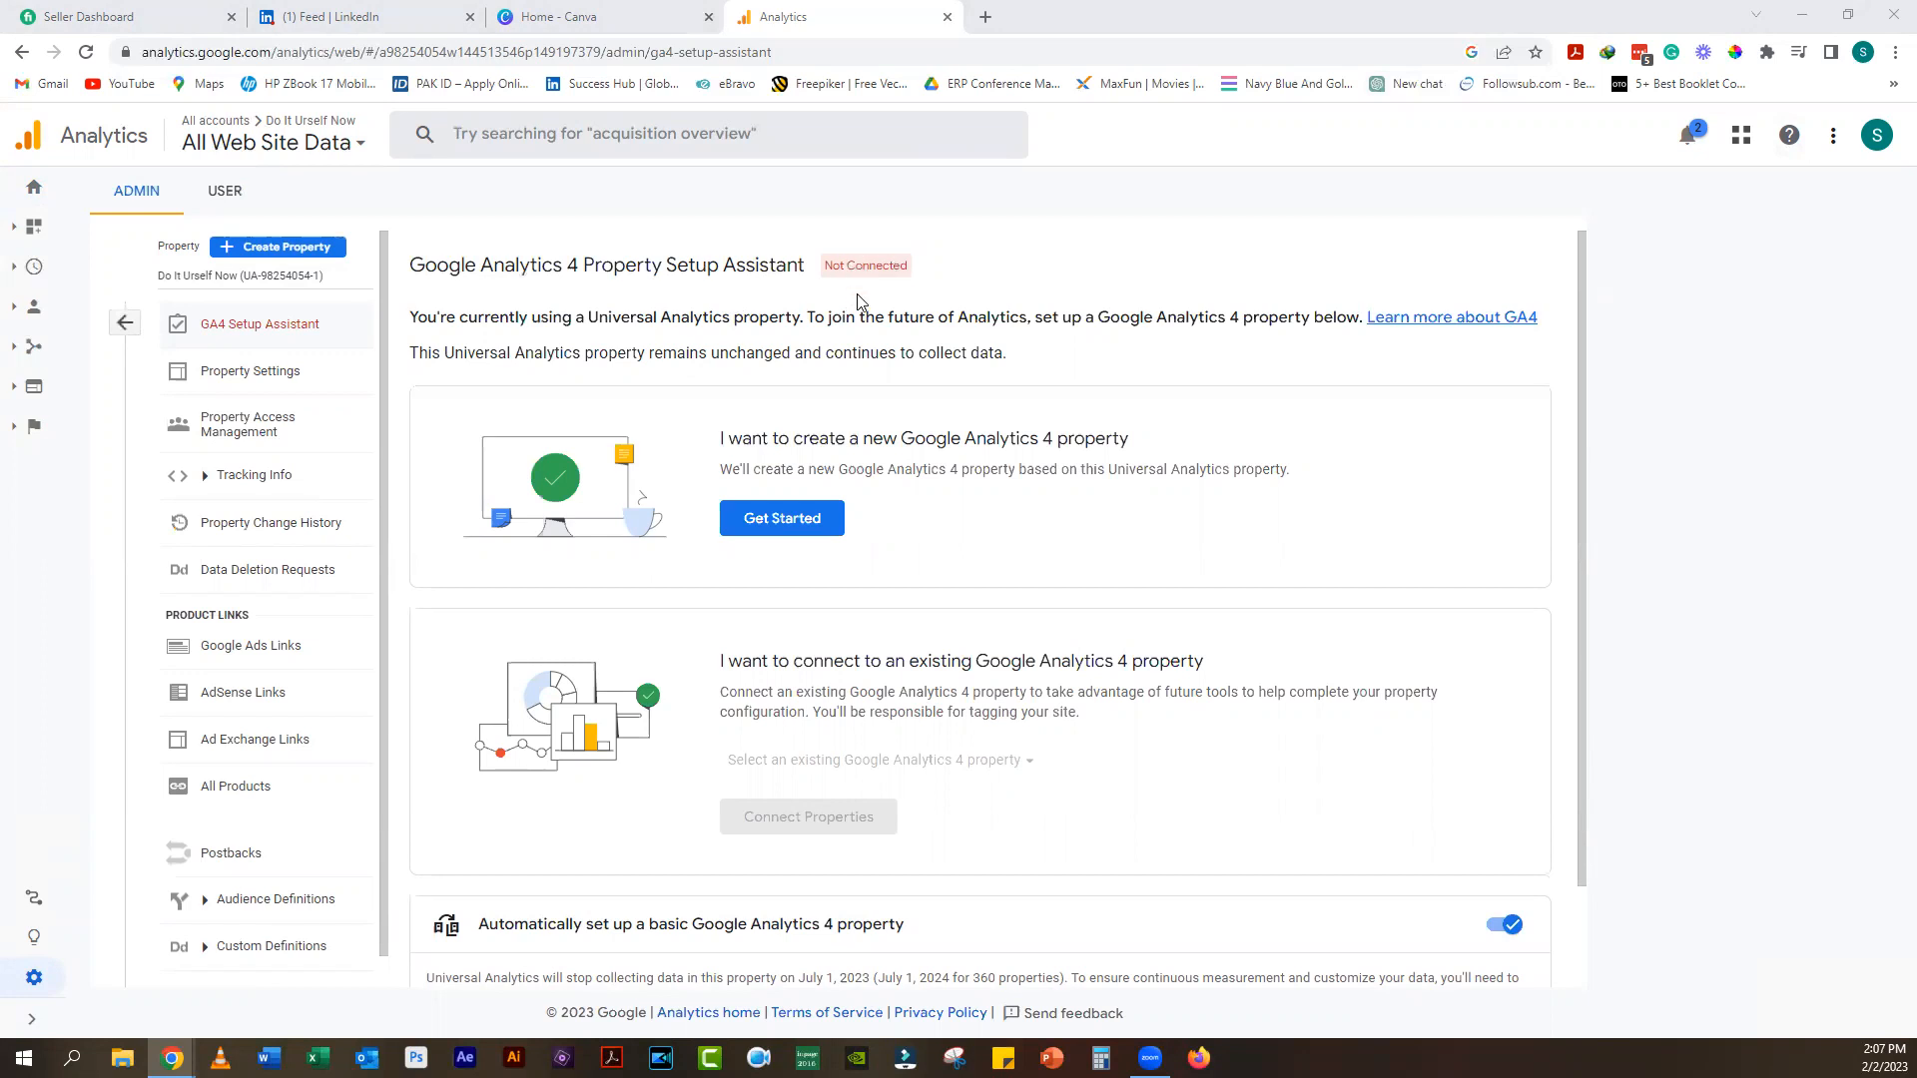
{"action": "left_click", "coordinate": [791, 520]}
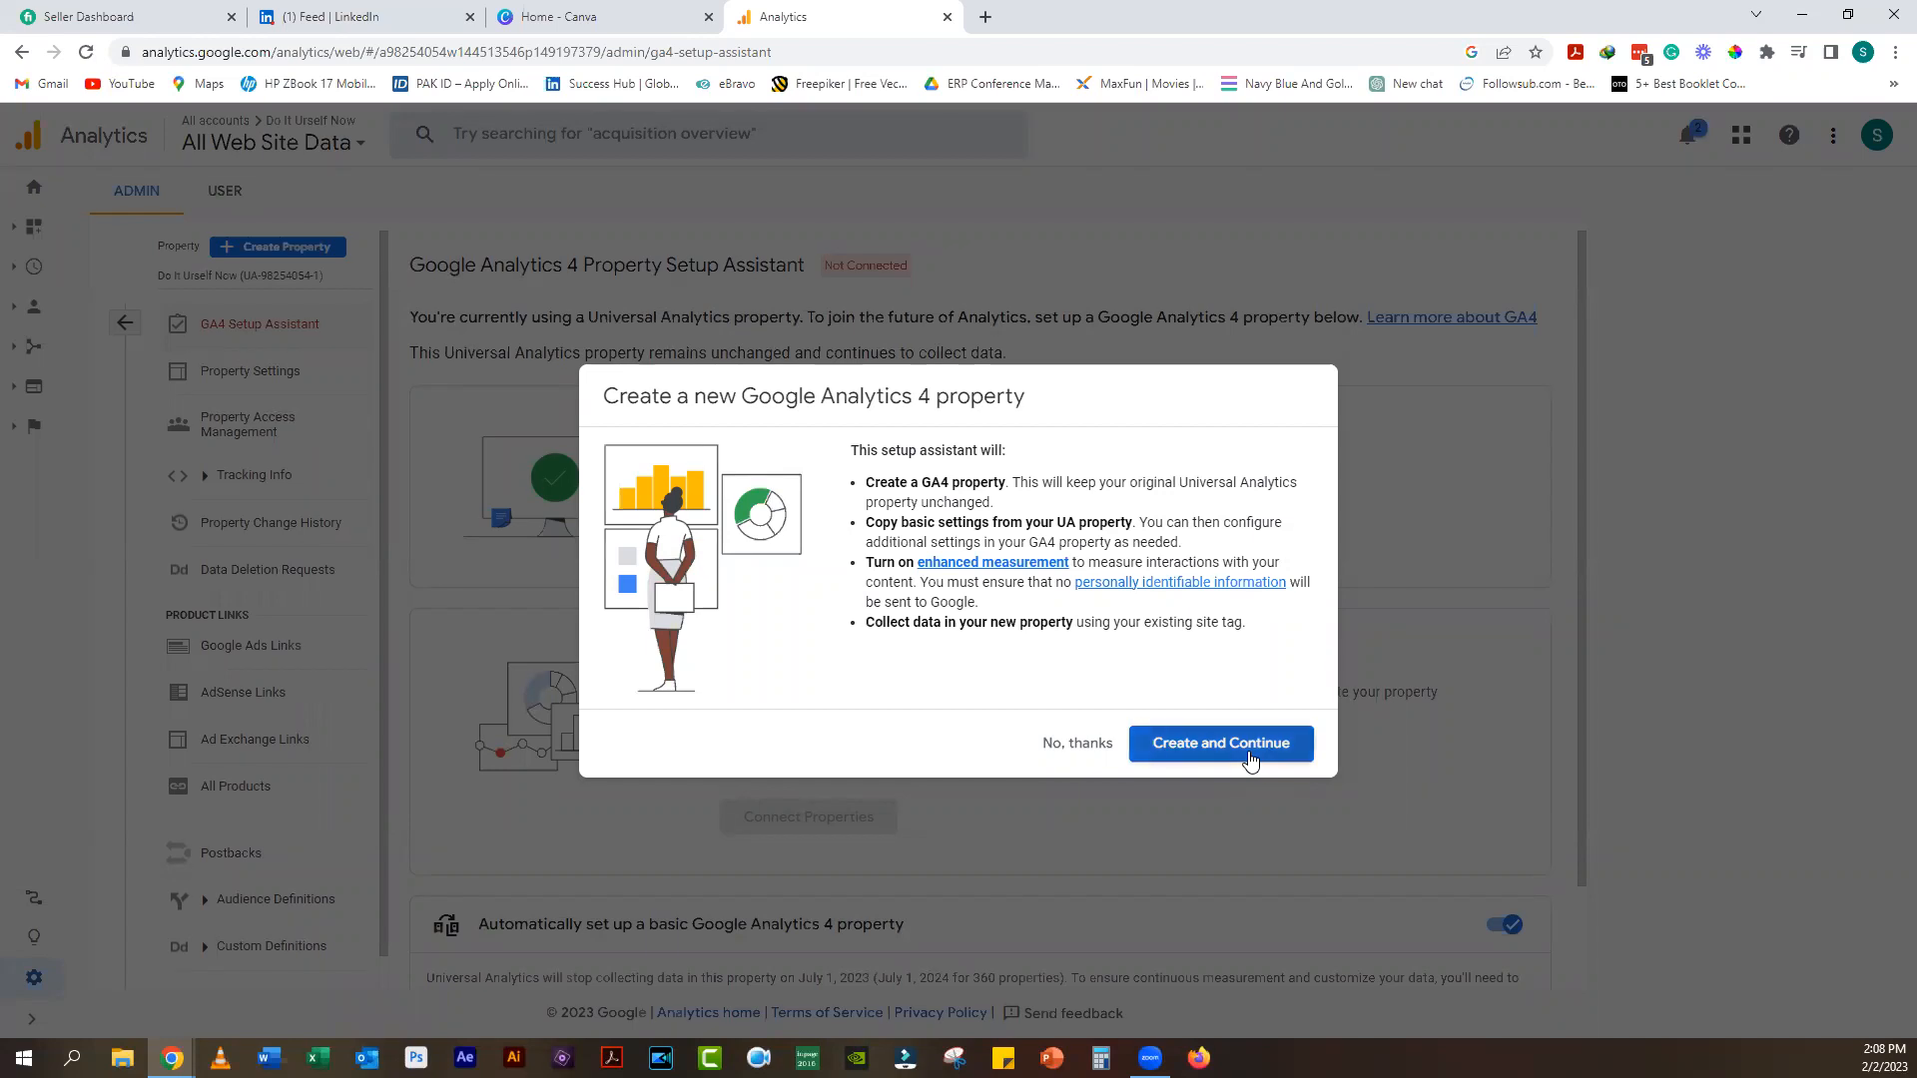
{"action": "left_click", "coordinate": [1253, 758]}
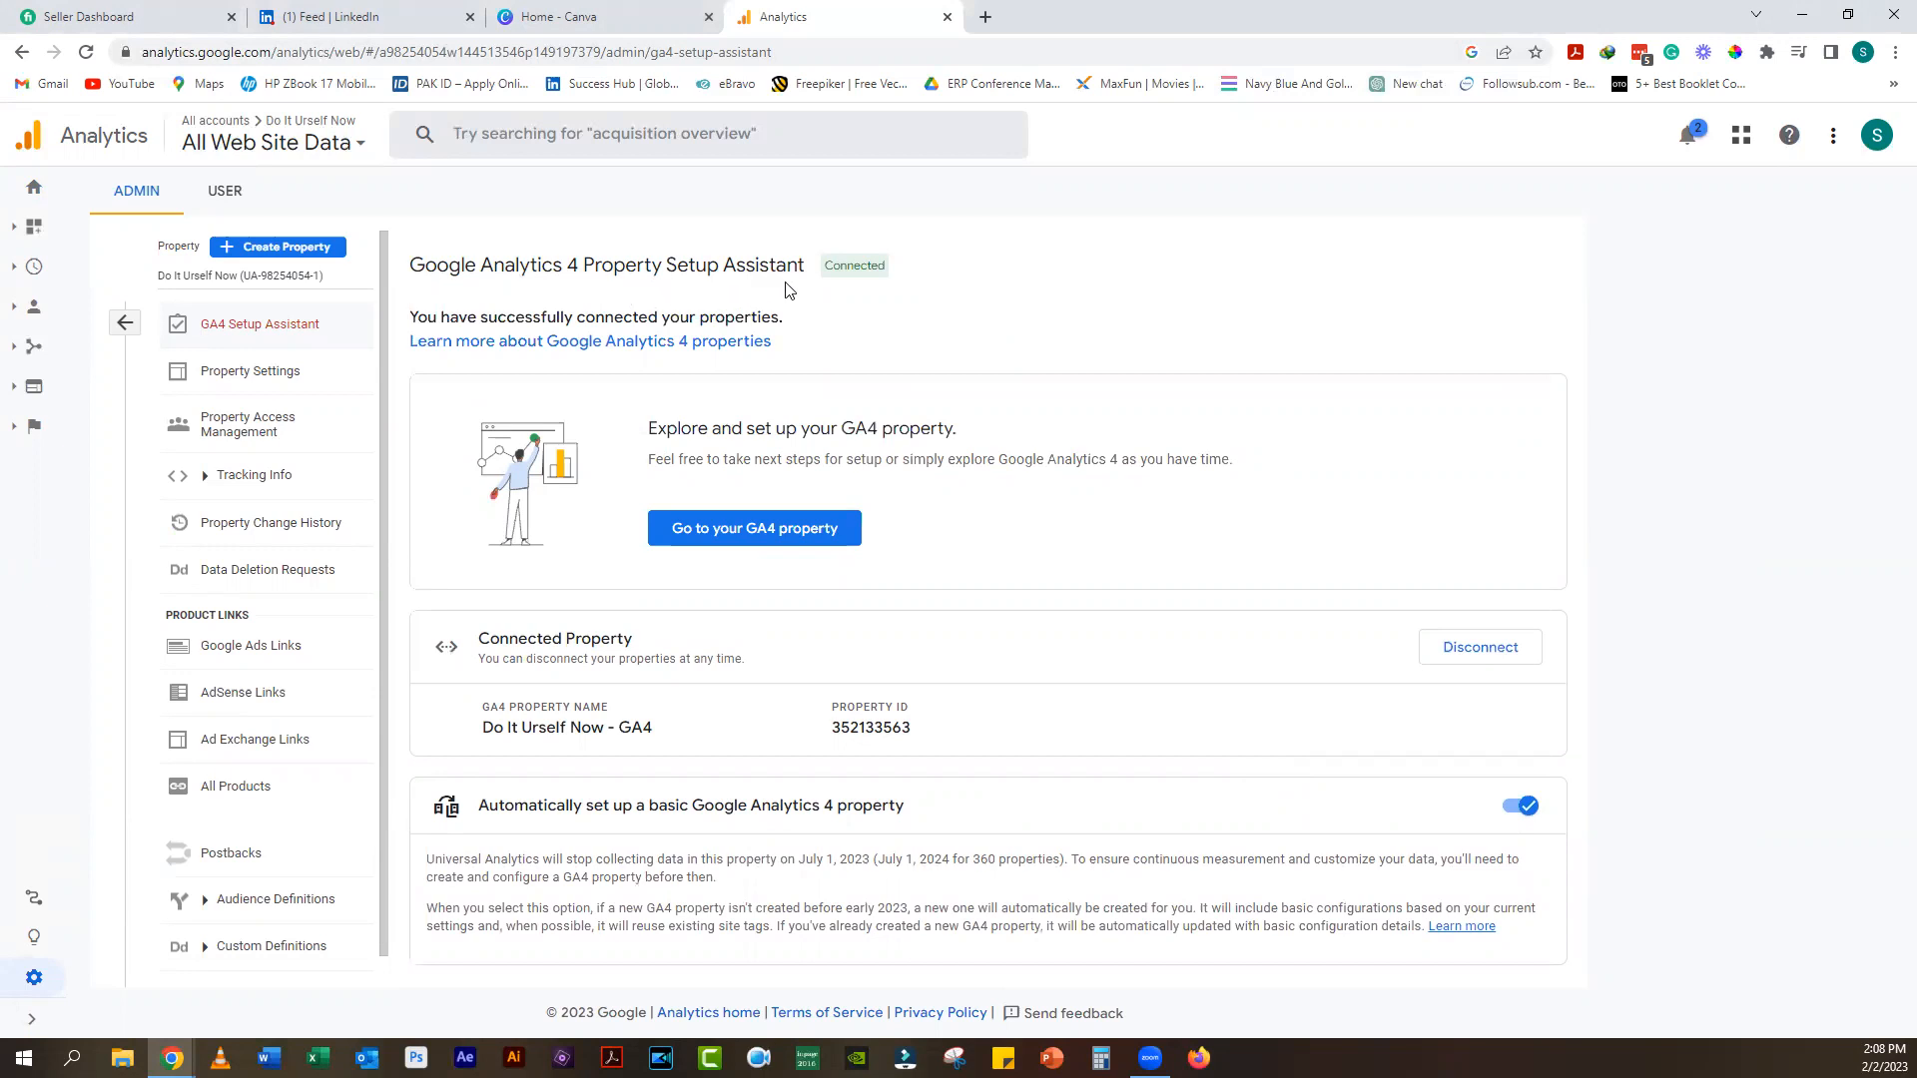
Step: Set the new GA4 property's event data retention to 14 months and save it
{"action": "left_click", "coordinate": [813, 527]}
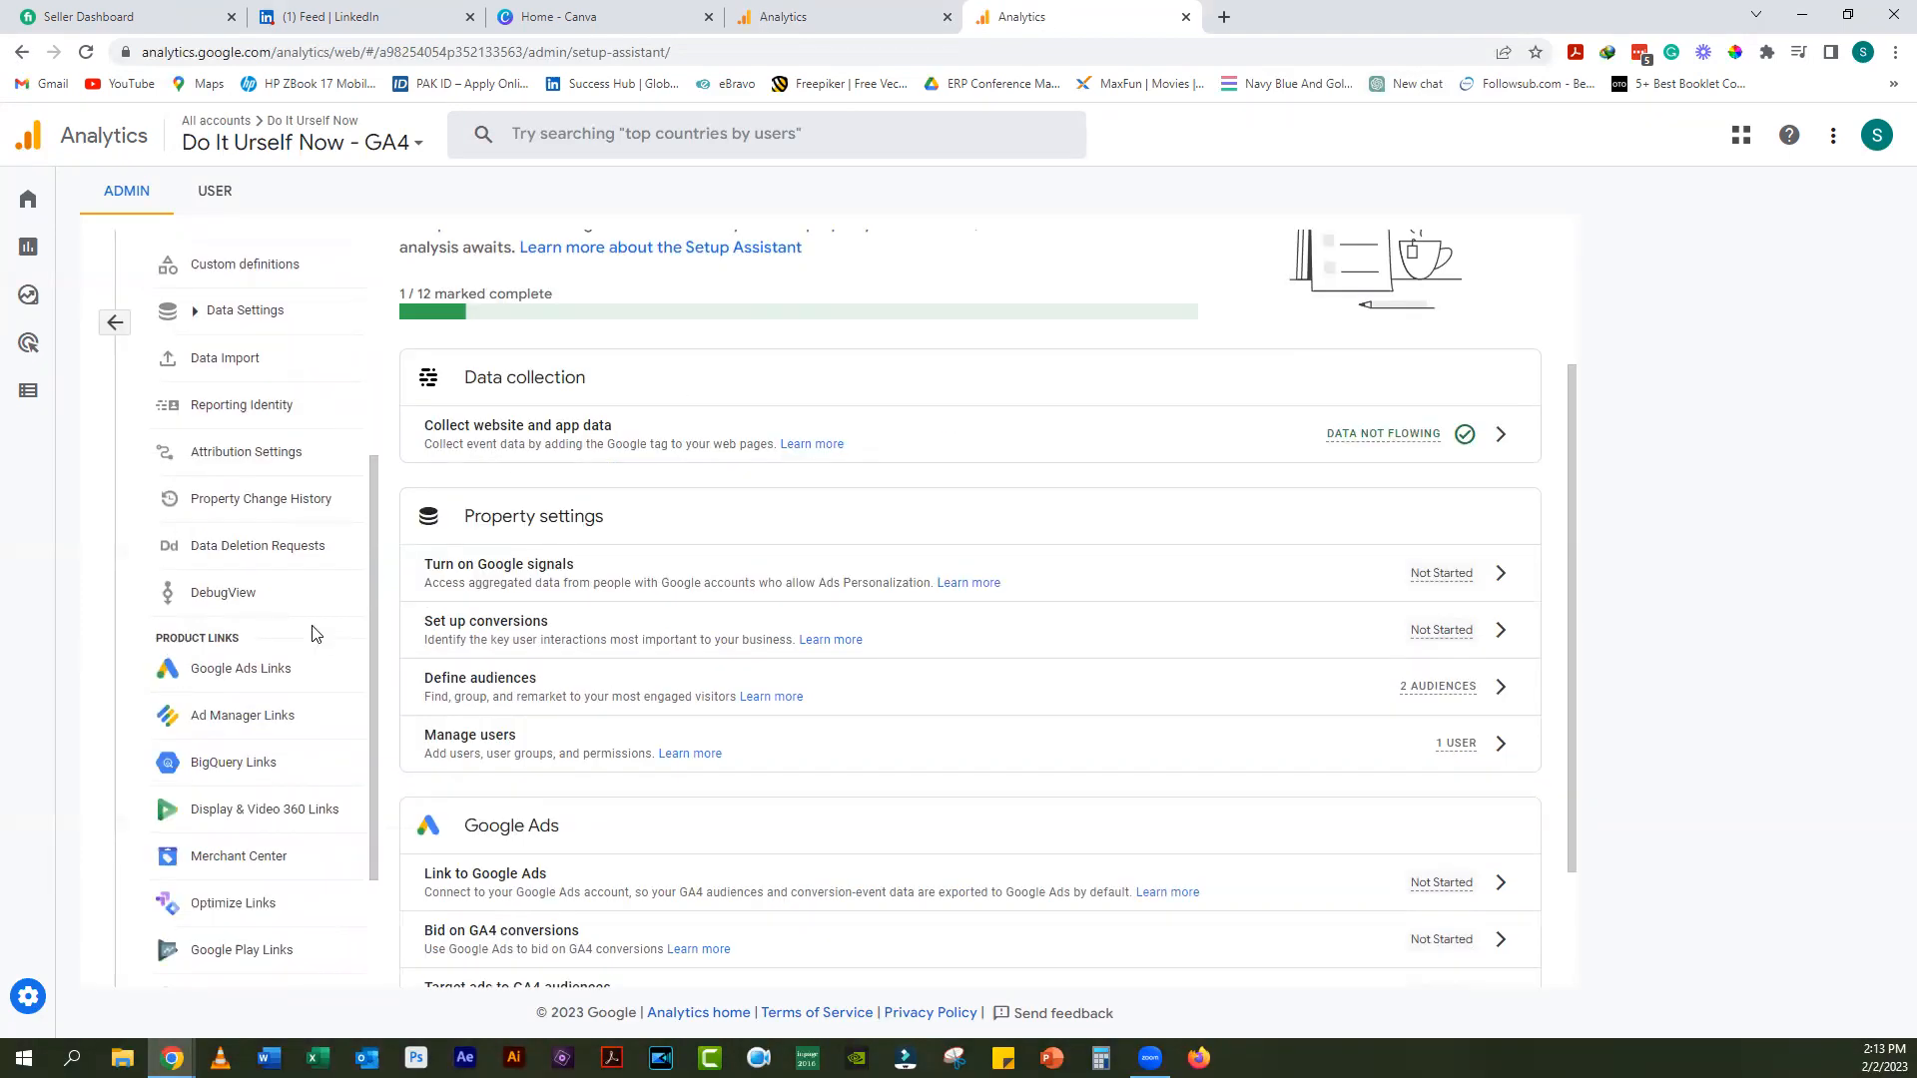
{"action": "left_click", "coordinate": [244, 311]}
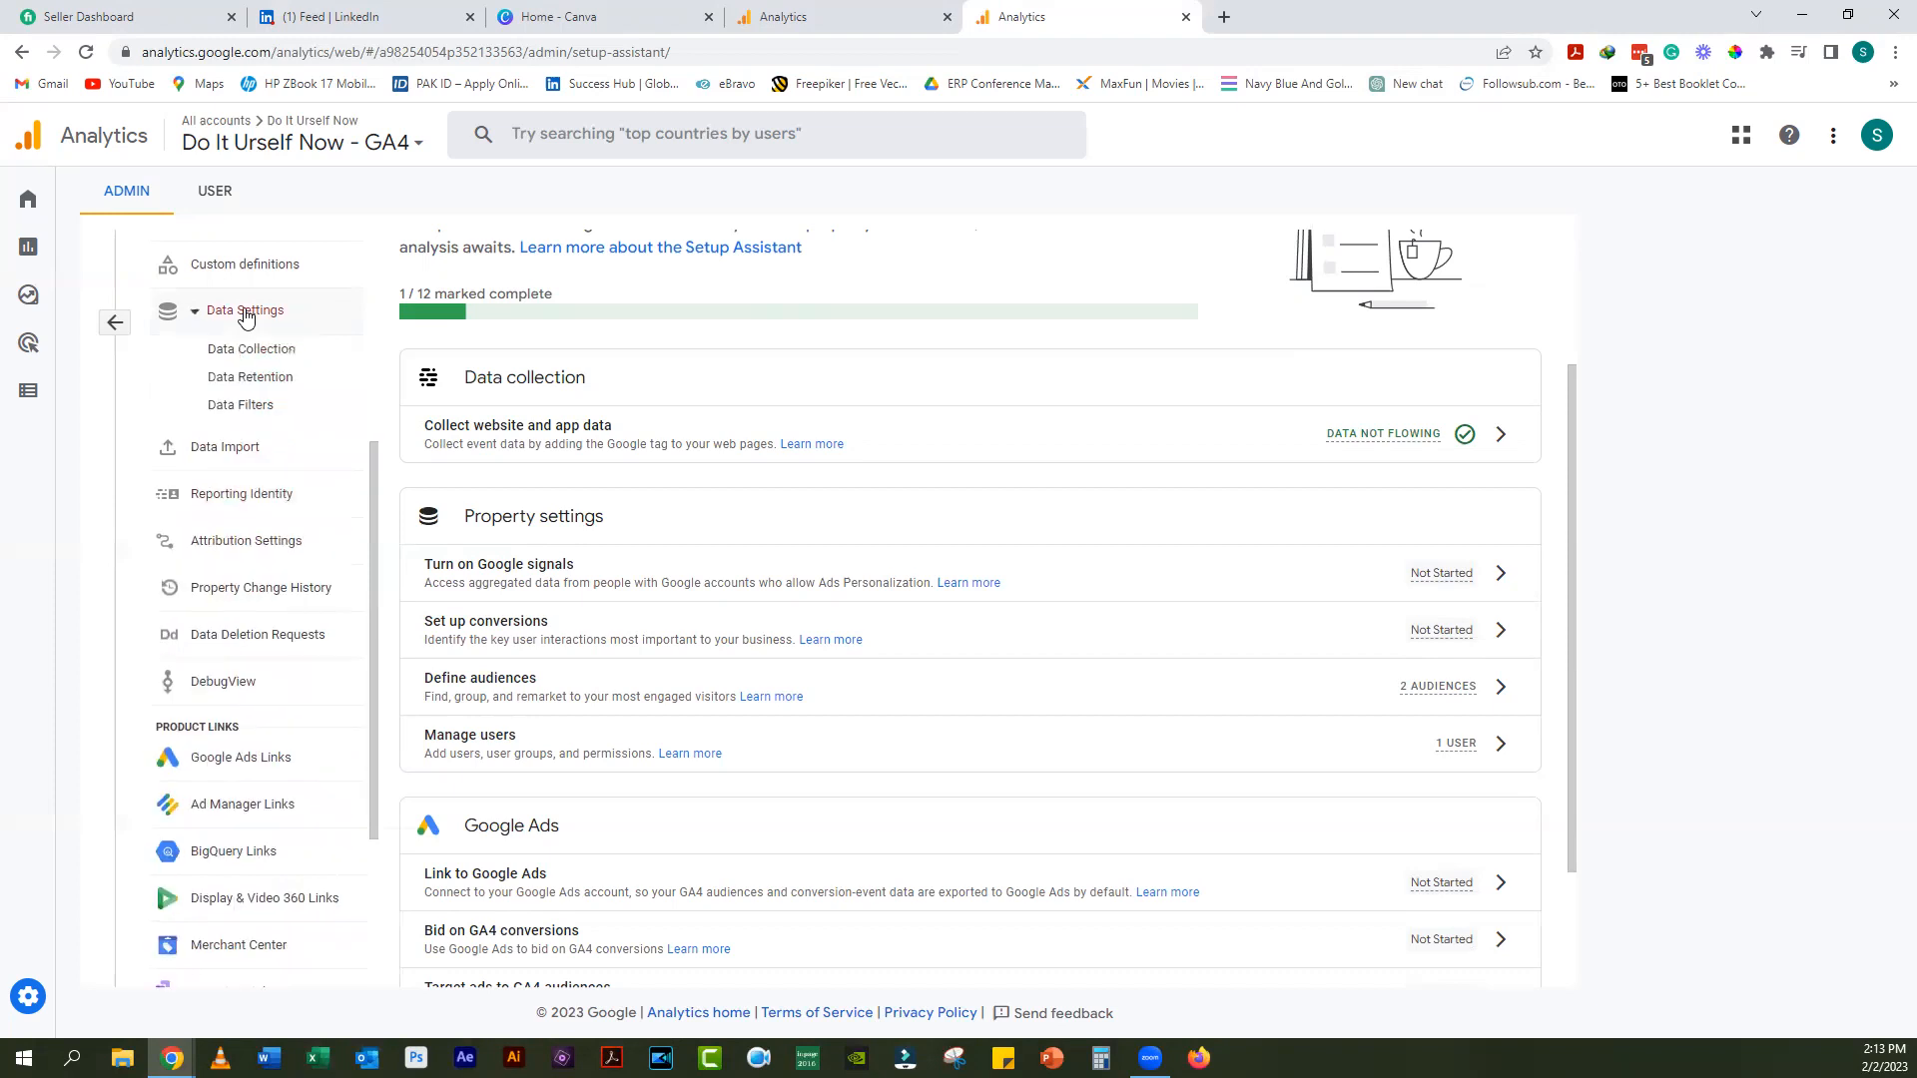
{"action": "left_click", "coordinate": [262, 377]}
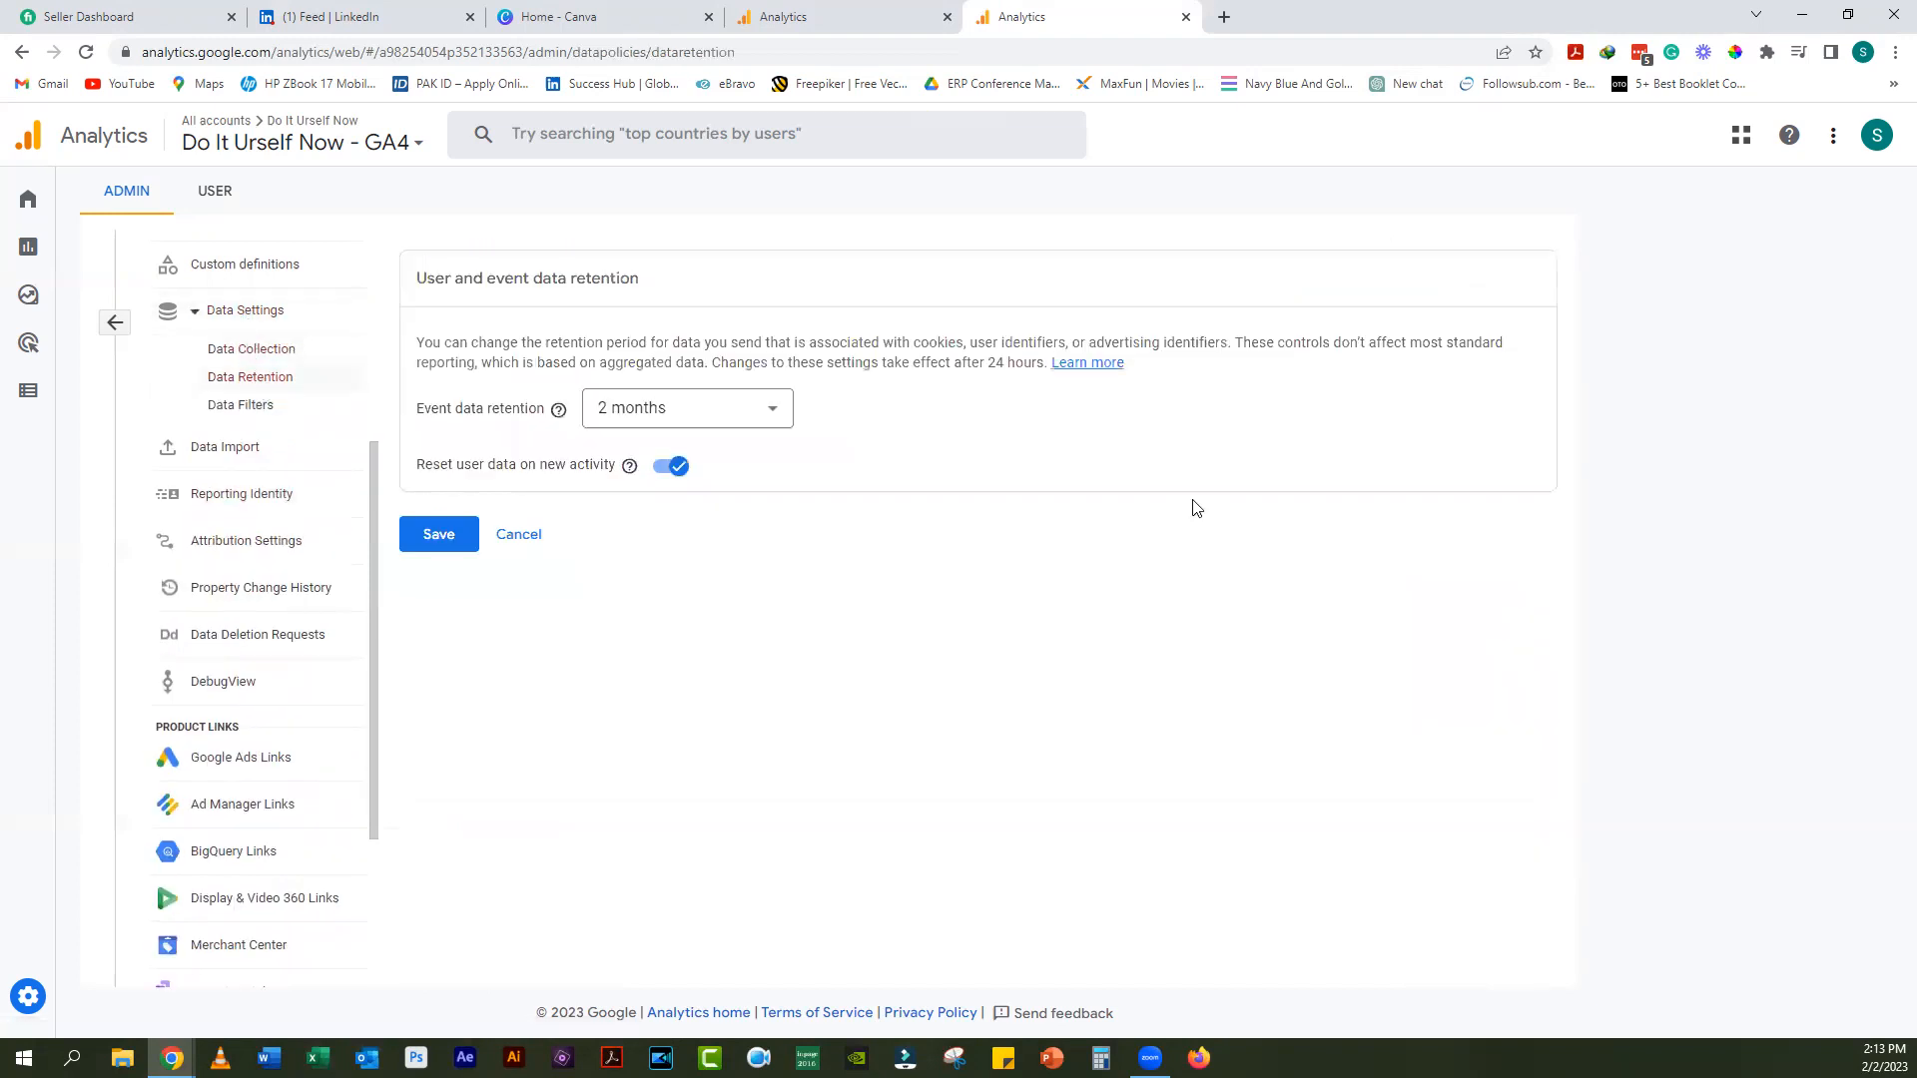
{"action": "left_click", "coordinate": [769, 412]}
{"action": "left_click", "coordinate": [729, 507]}
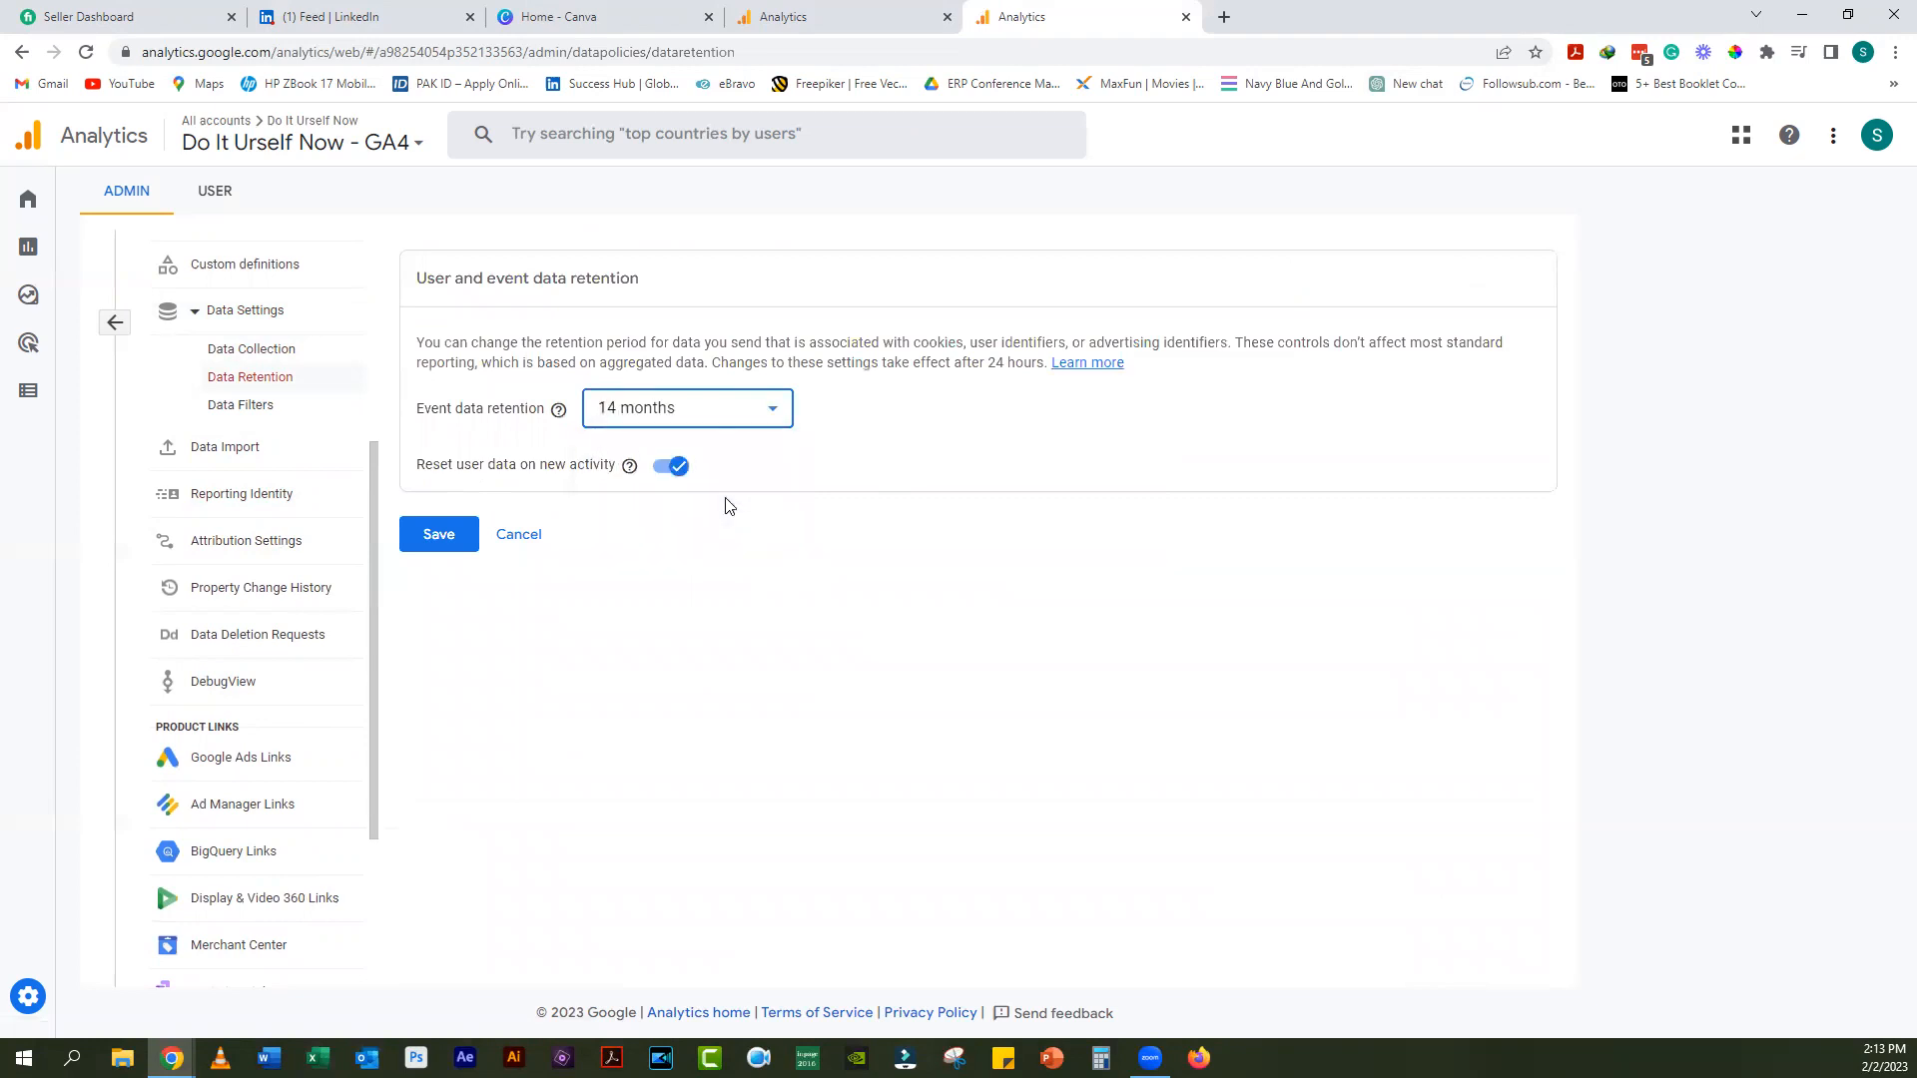
{"action": "left_click", "coordinate": [435, 535]}
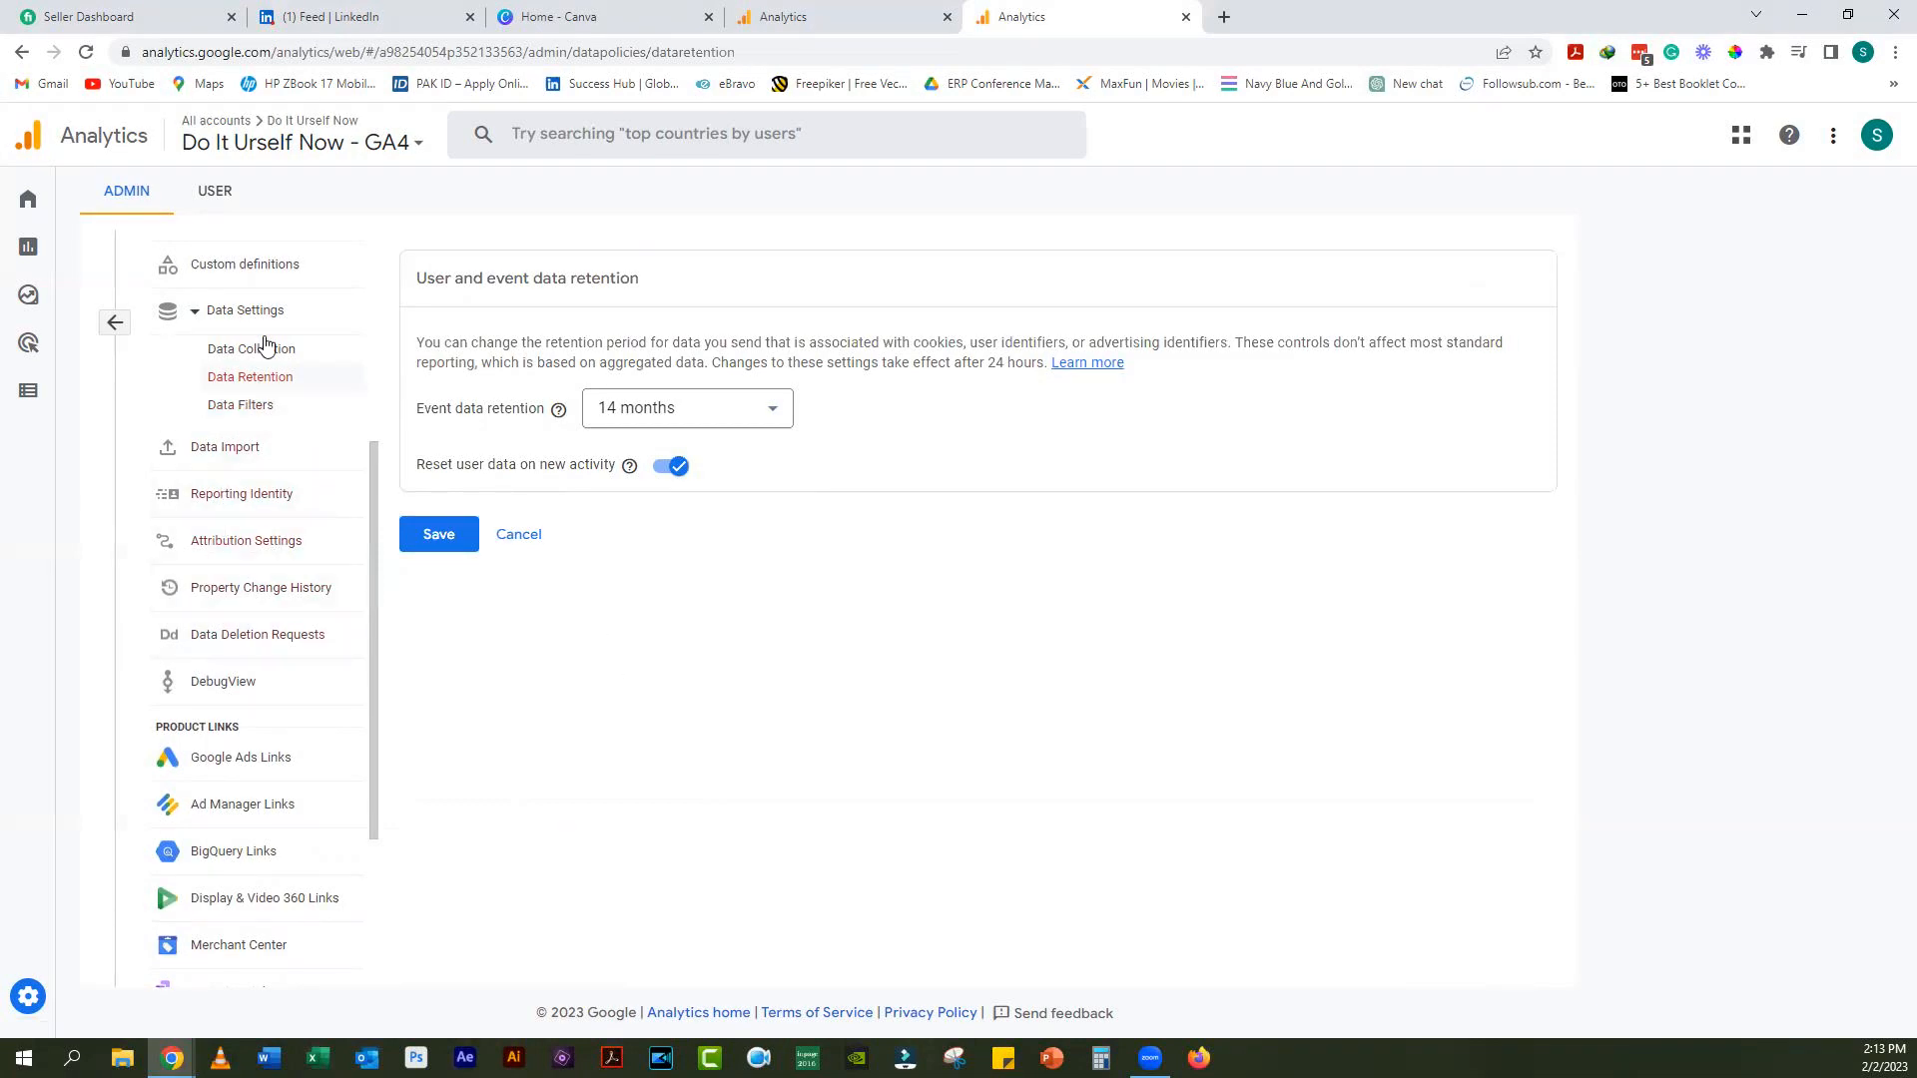
{"action": "scroll", "coordinate": [245, 449], "scroll_direction": "up", "scroll_amount": 3}
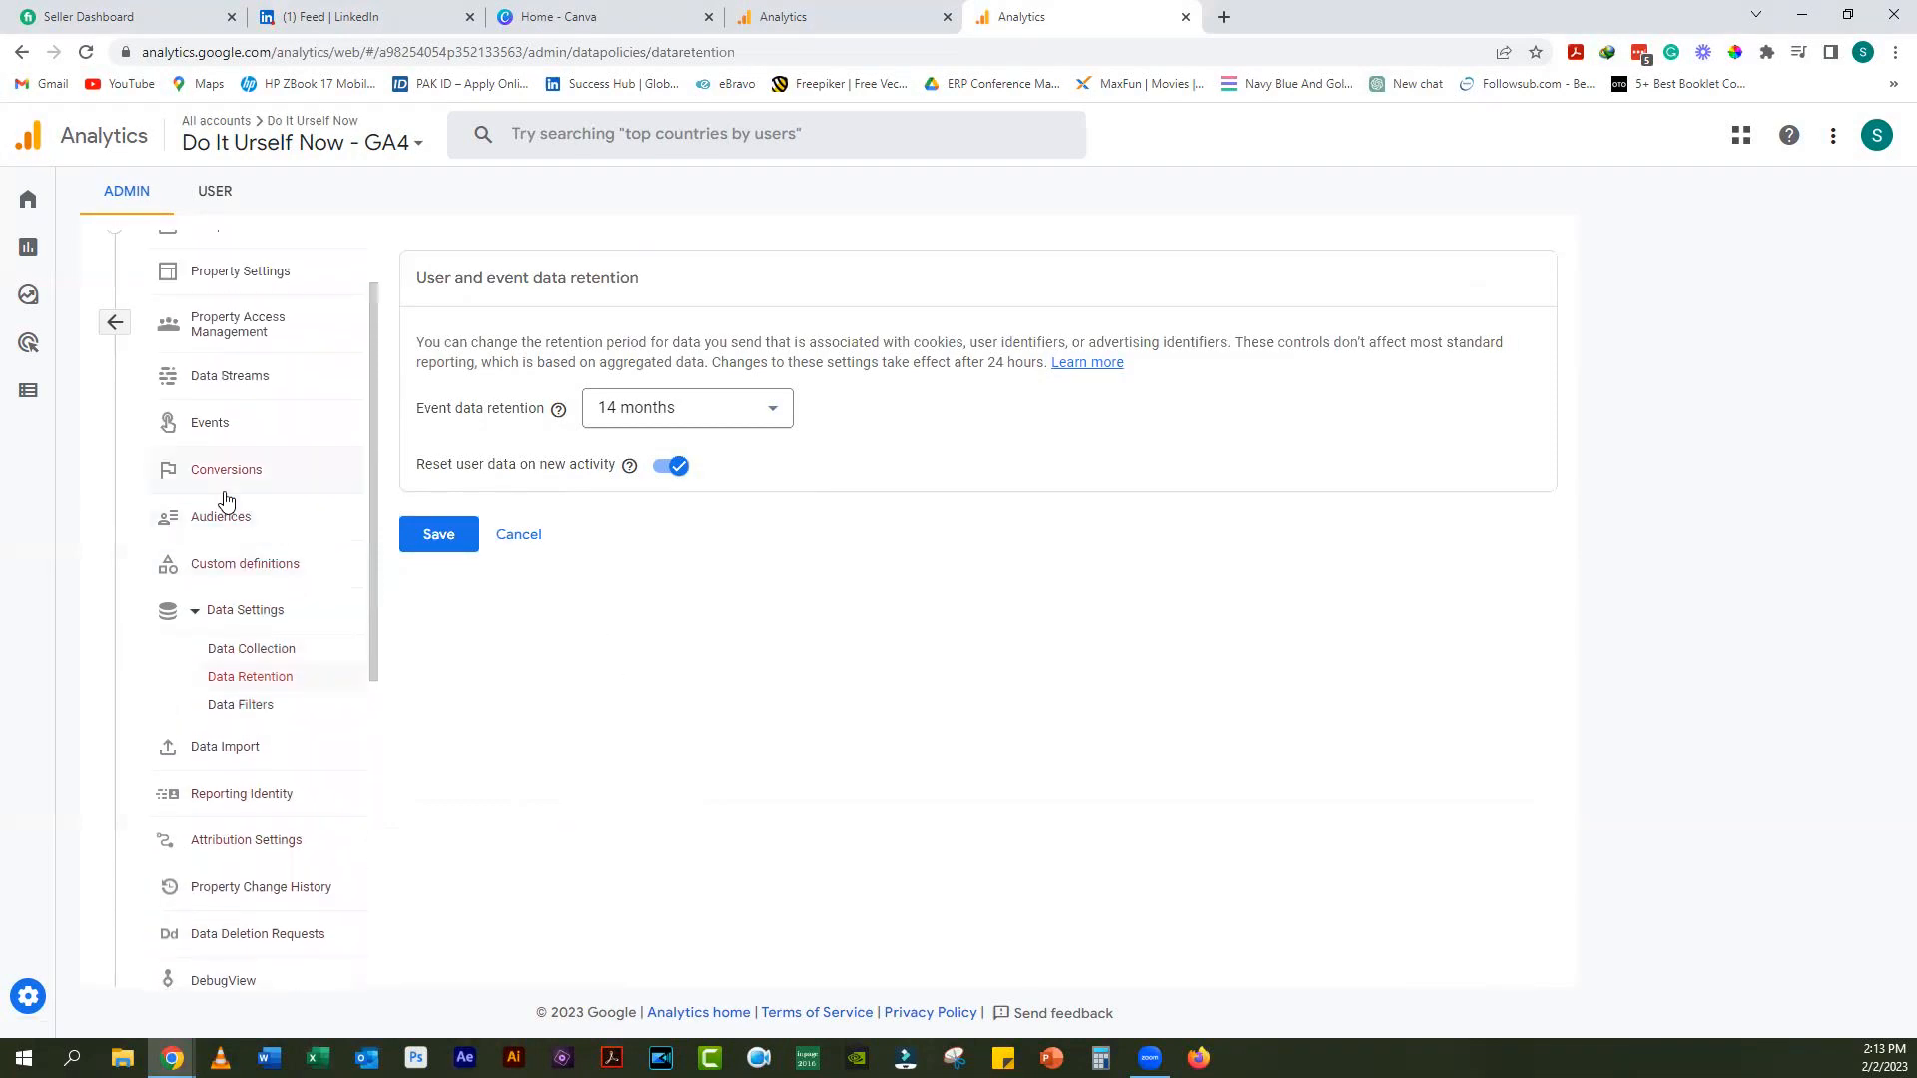
Step: Show the manual installation code for the Do It Urself Now - GA4 web stream's Google tag
{"action": "left_click", "coordinate": [239, 380]}
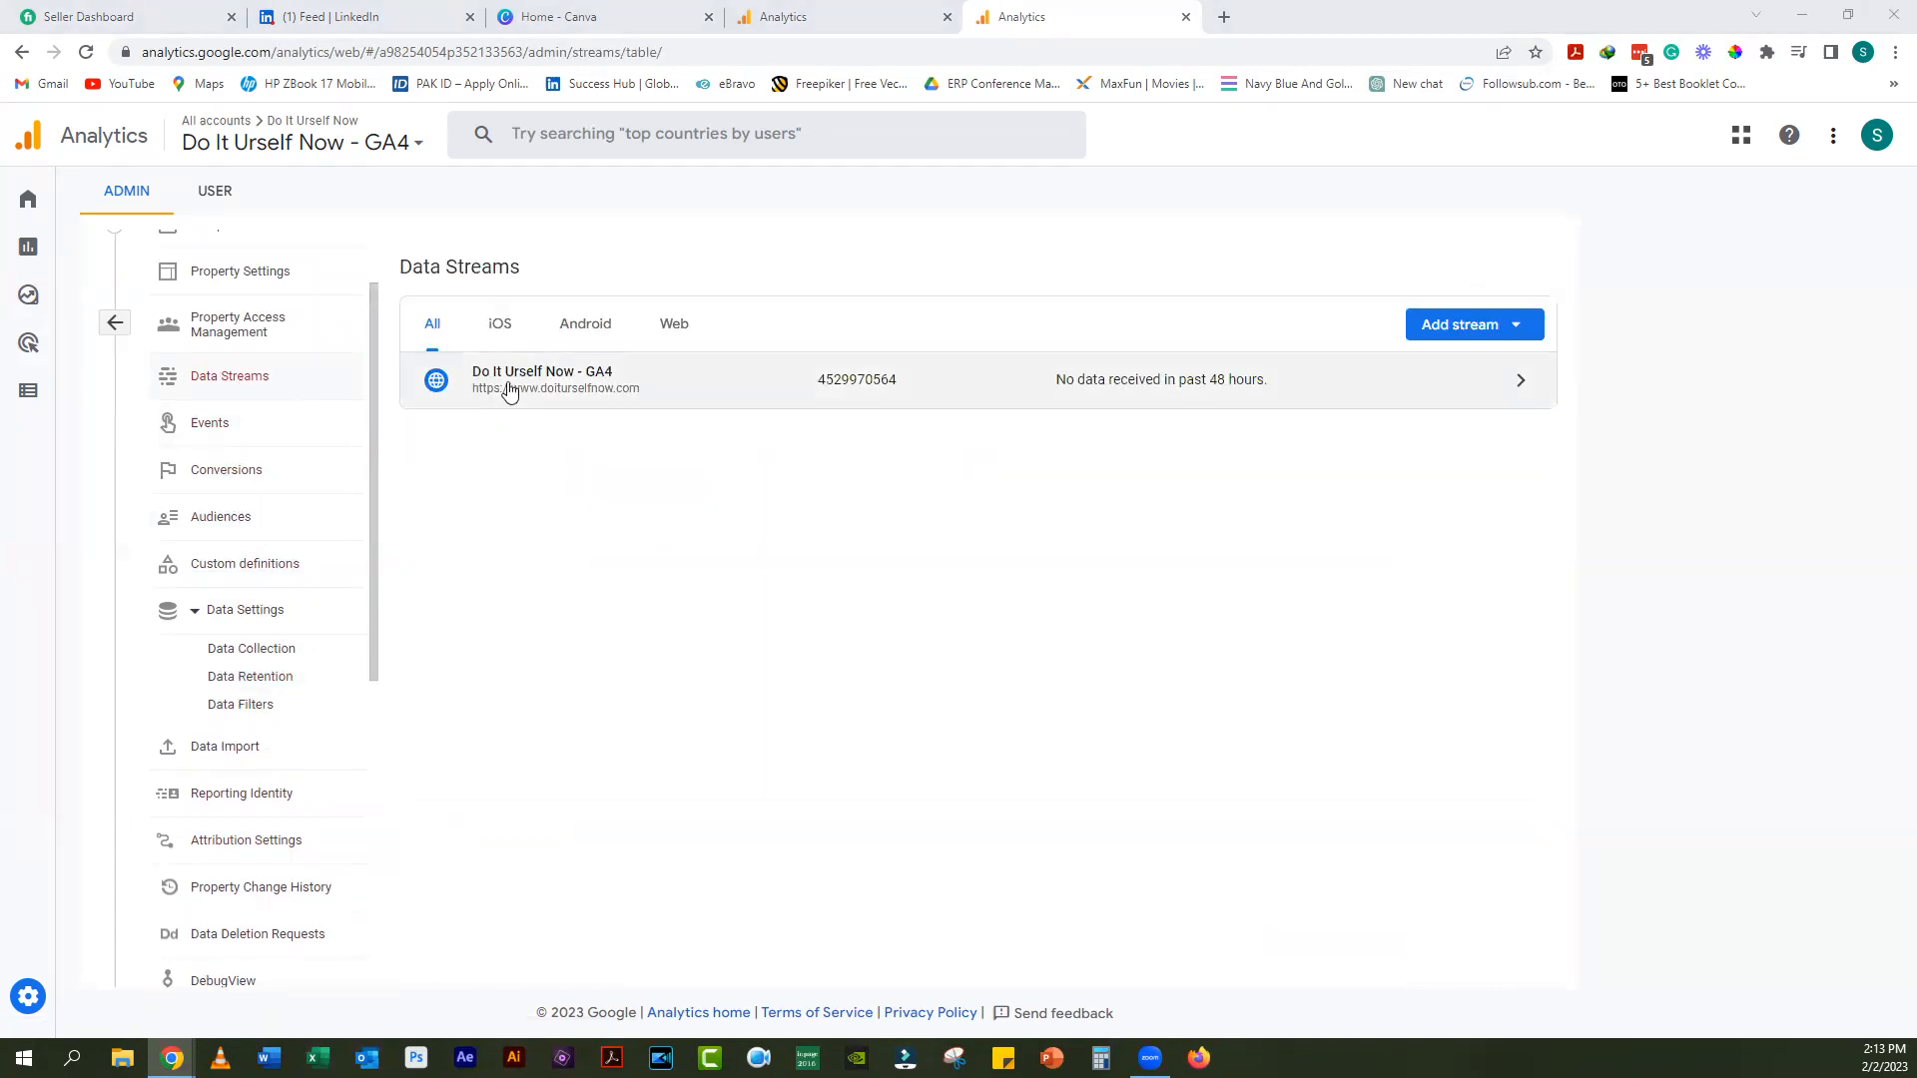
{"action": "left_click", "coordinate": [505, 387]}
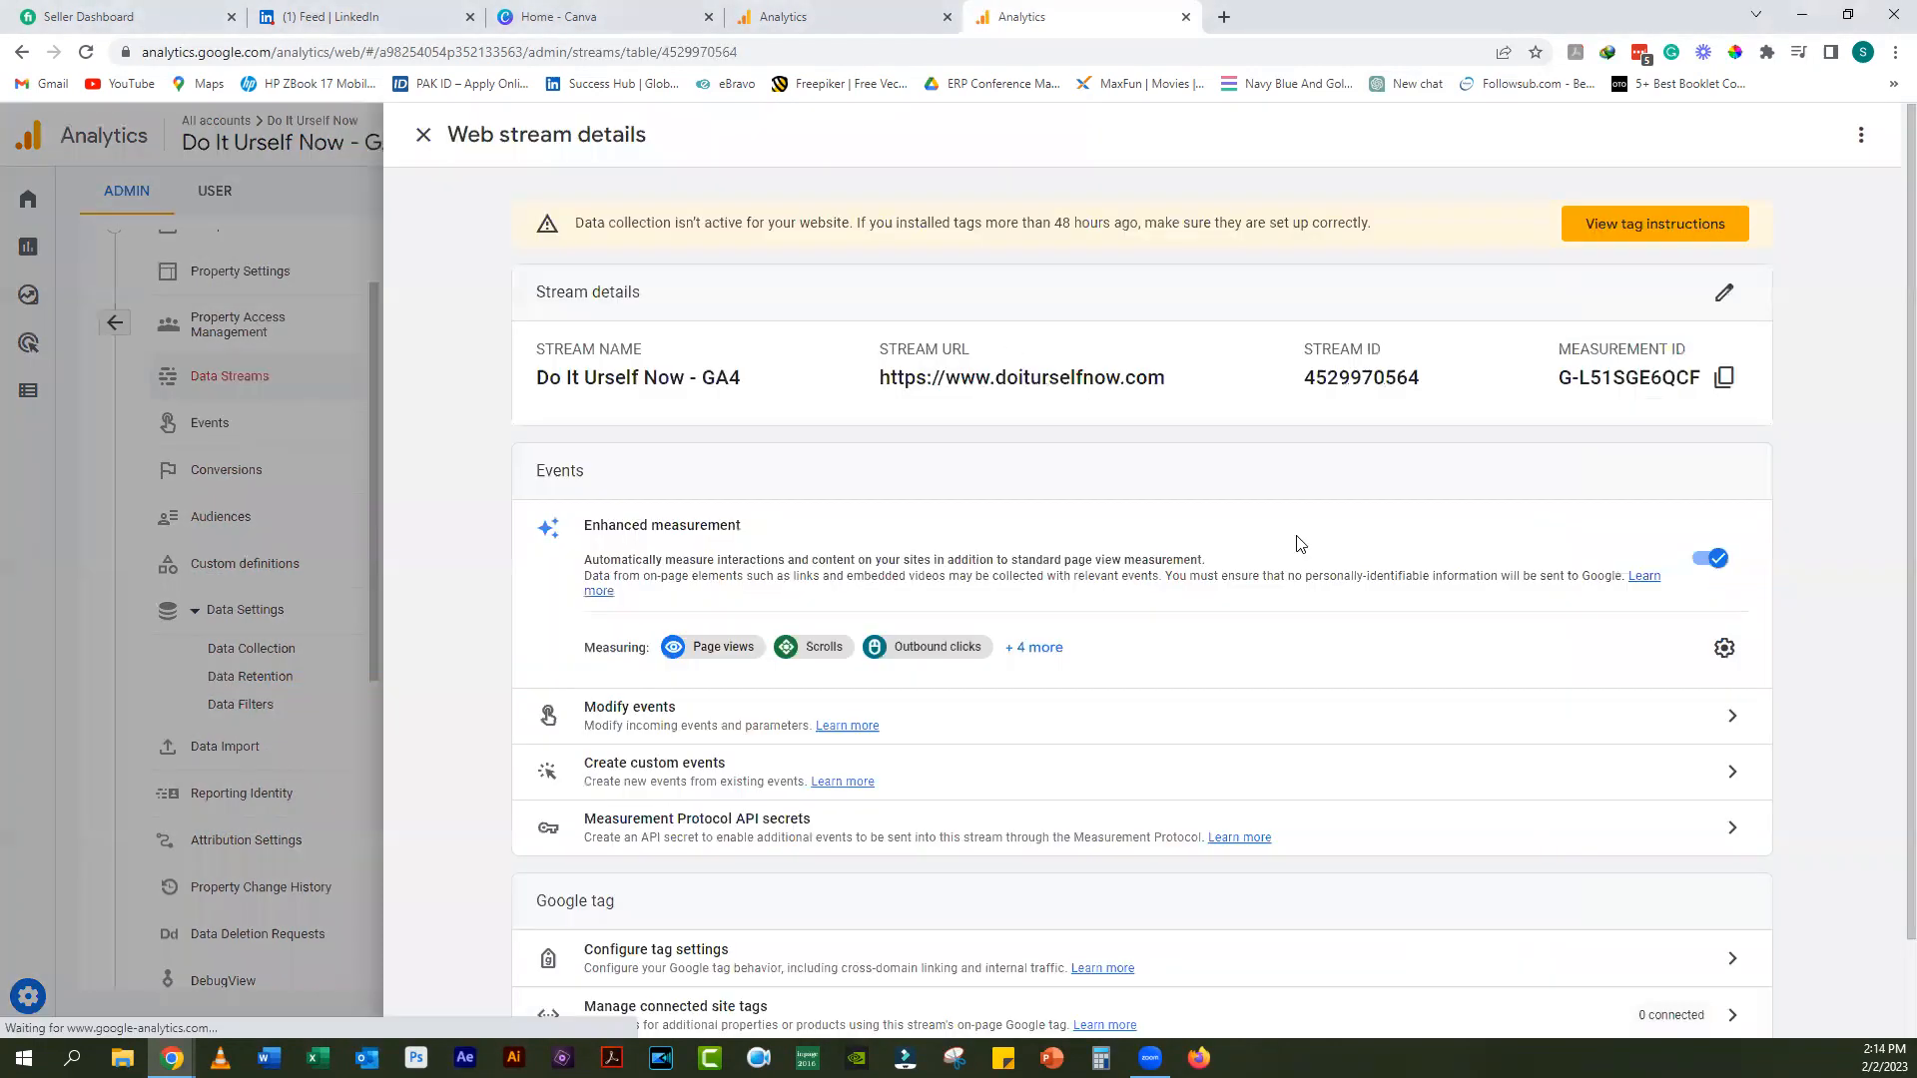
{"action": "scroll", "coordinate": [973, 698], "scroll_direction": "down", "scroll_amount": 1}
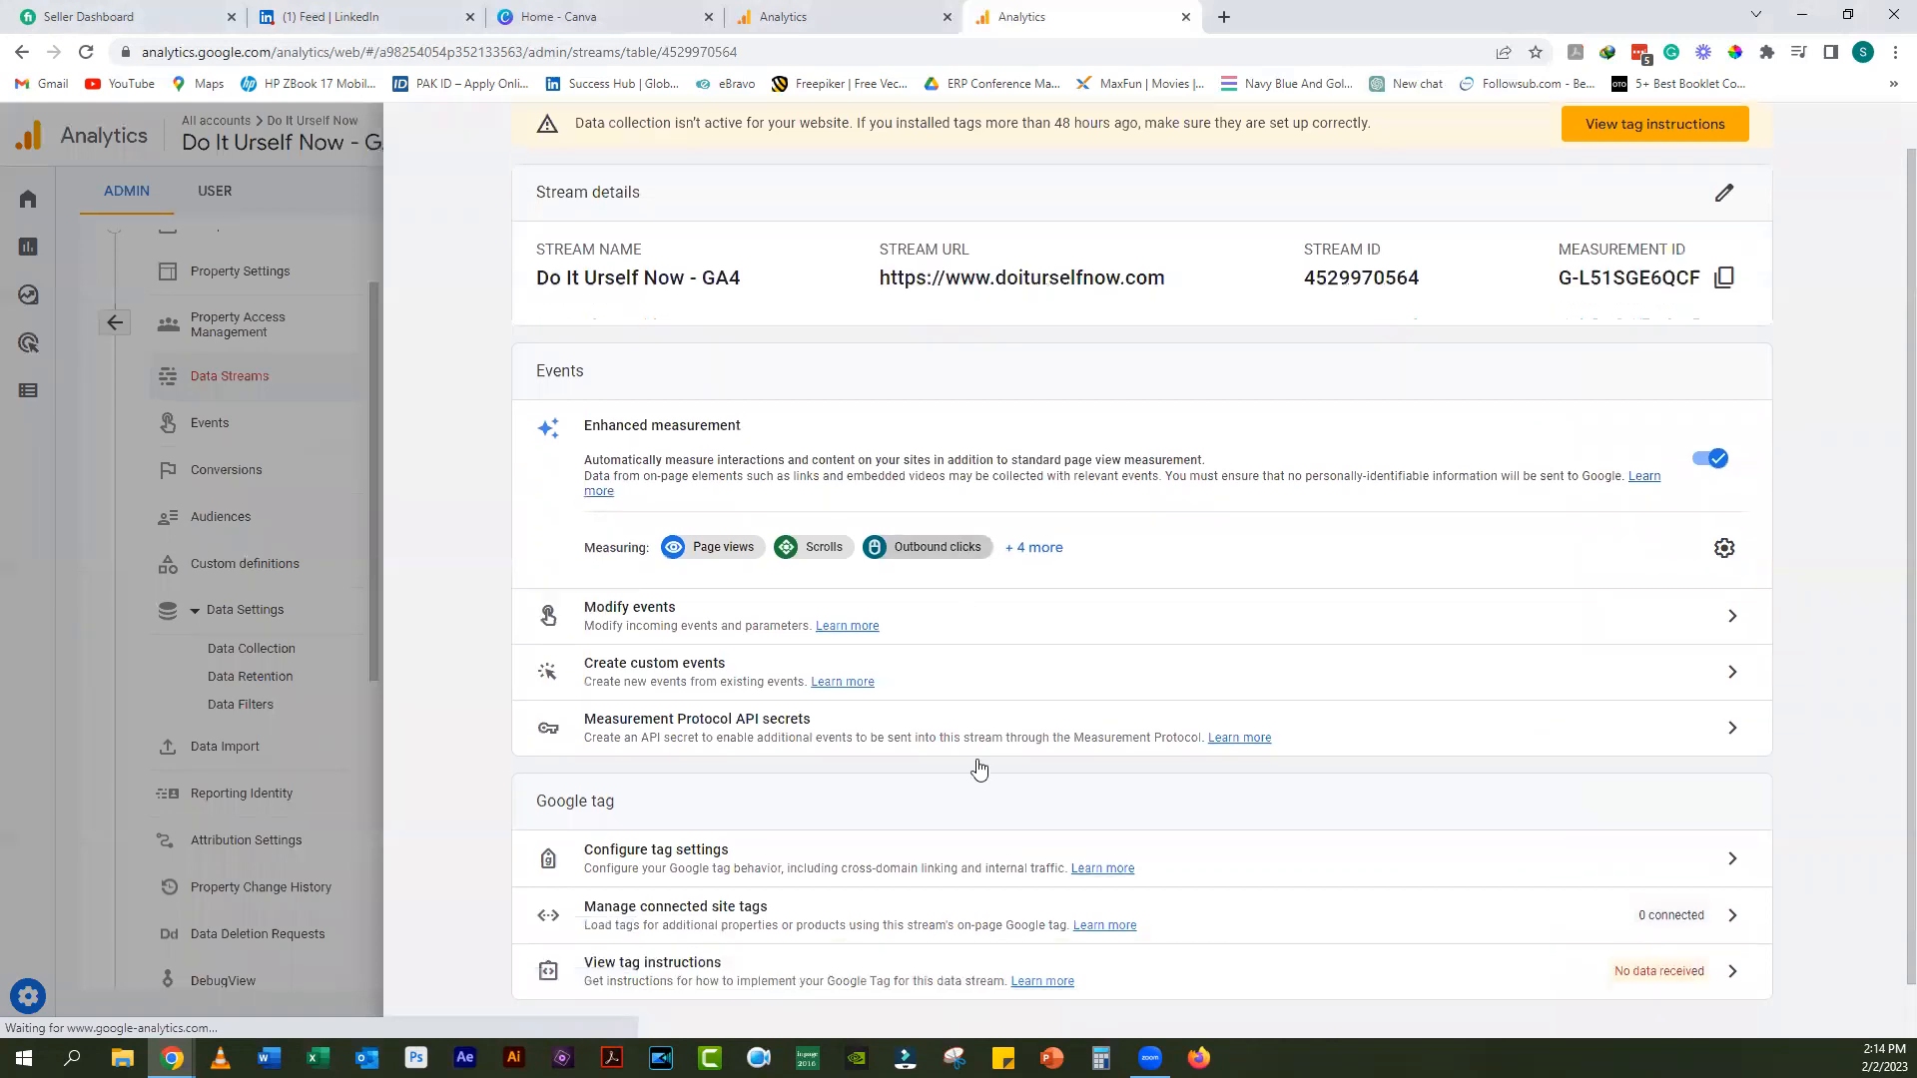
{"action": "left_click", "coordinate": [1723, 863]}
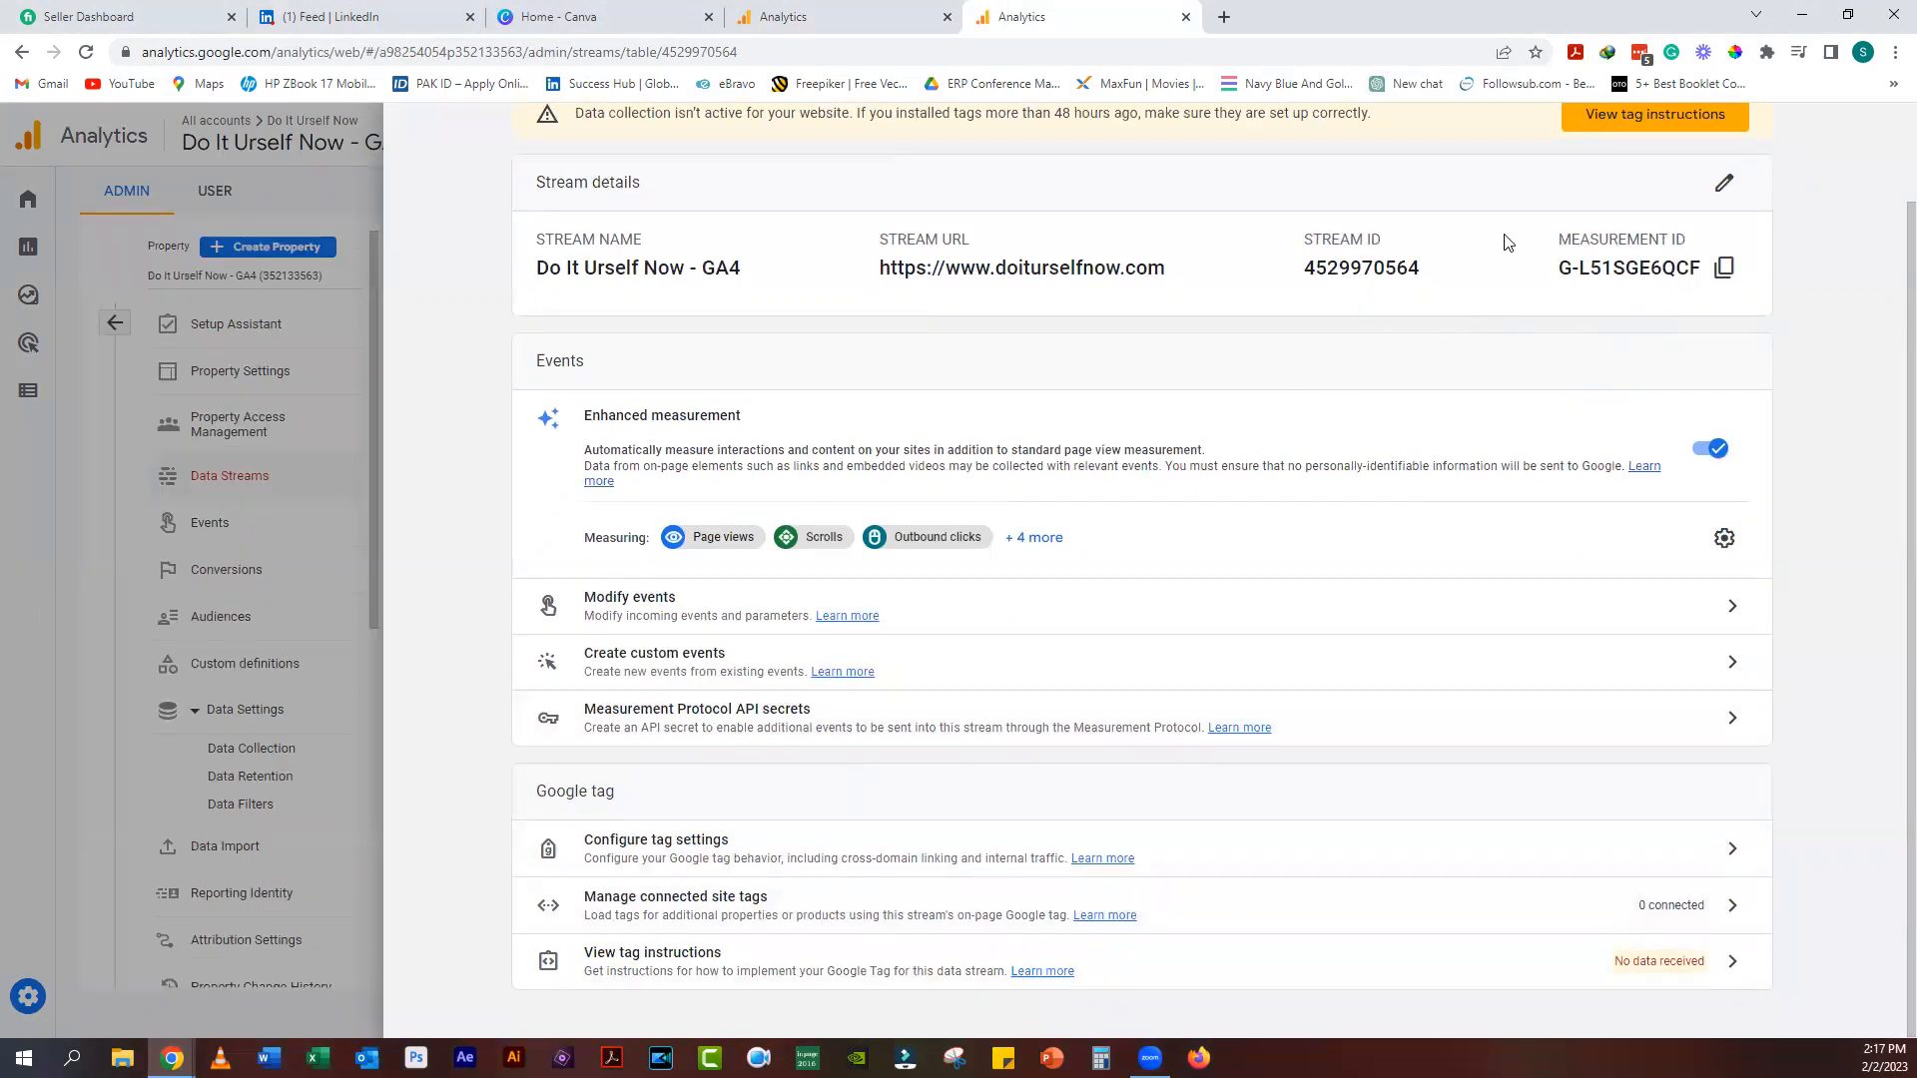
{"action": "scroll", "coordinate": [1557, 265], "scroll_direction": "up", "scroll_amount": 1}
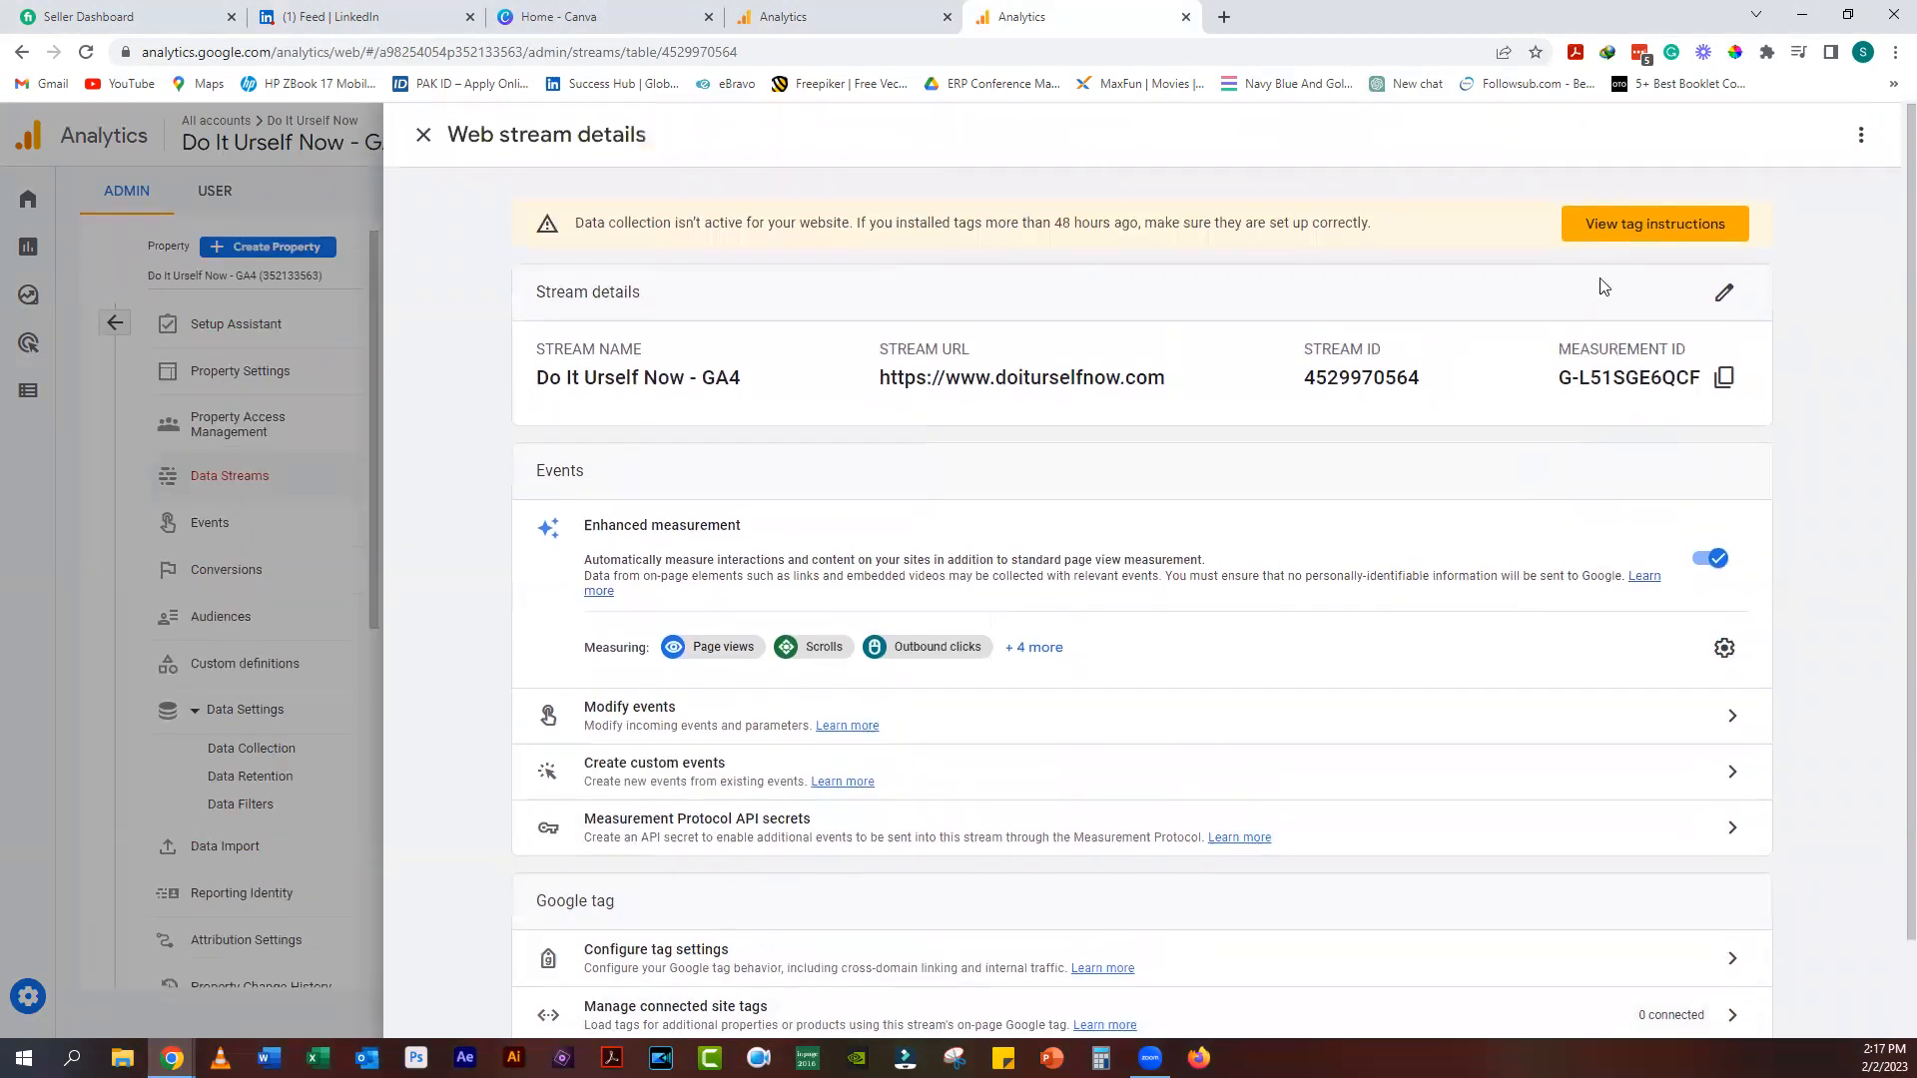
{"action": "left_click", "coordinate": [1631, 227]}
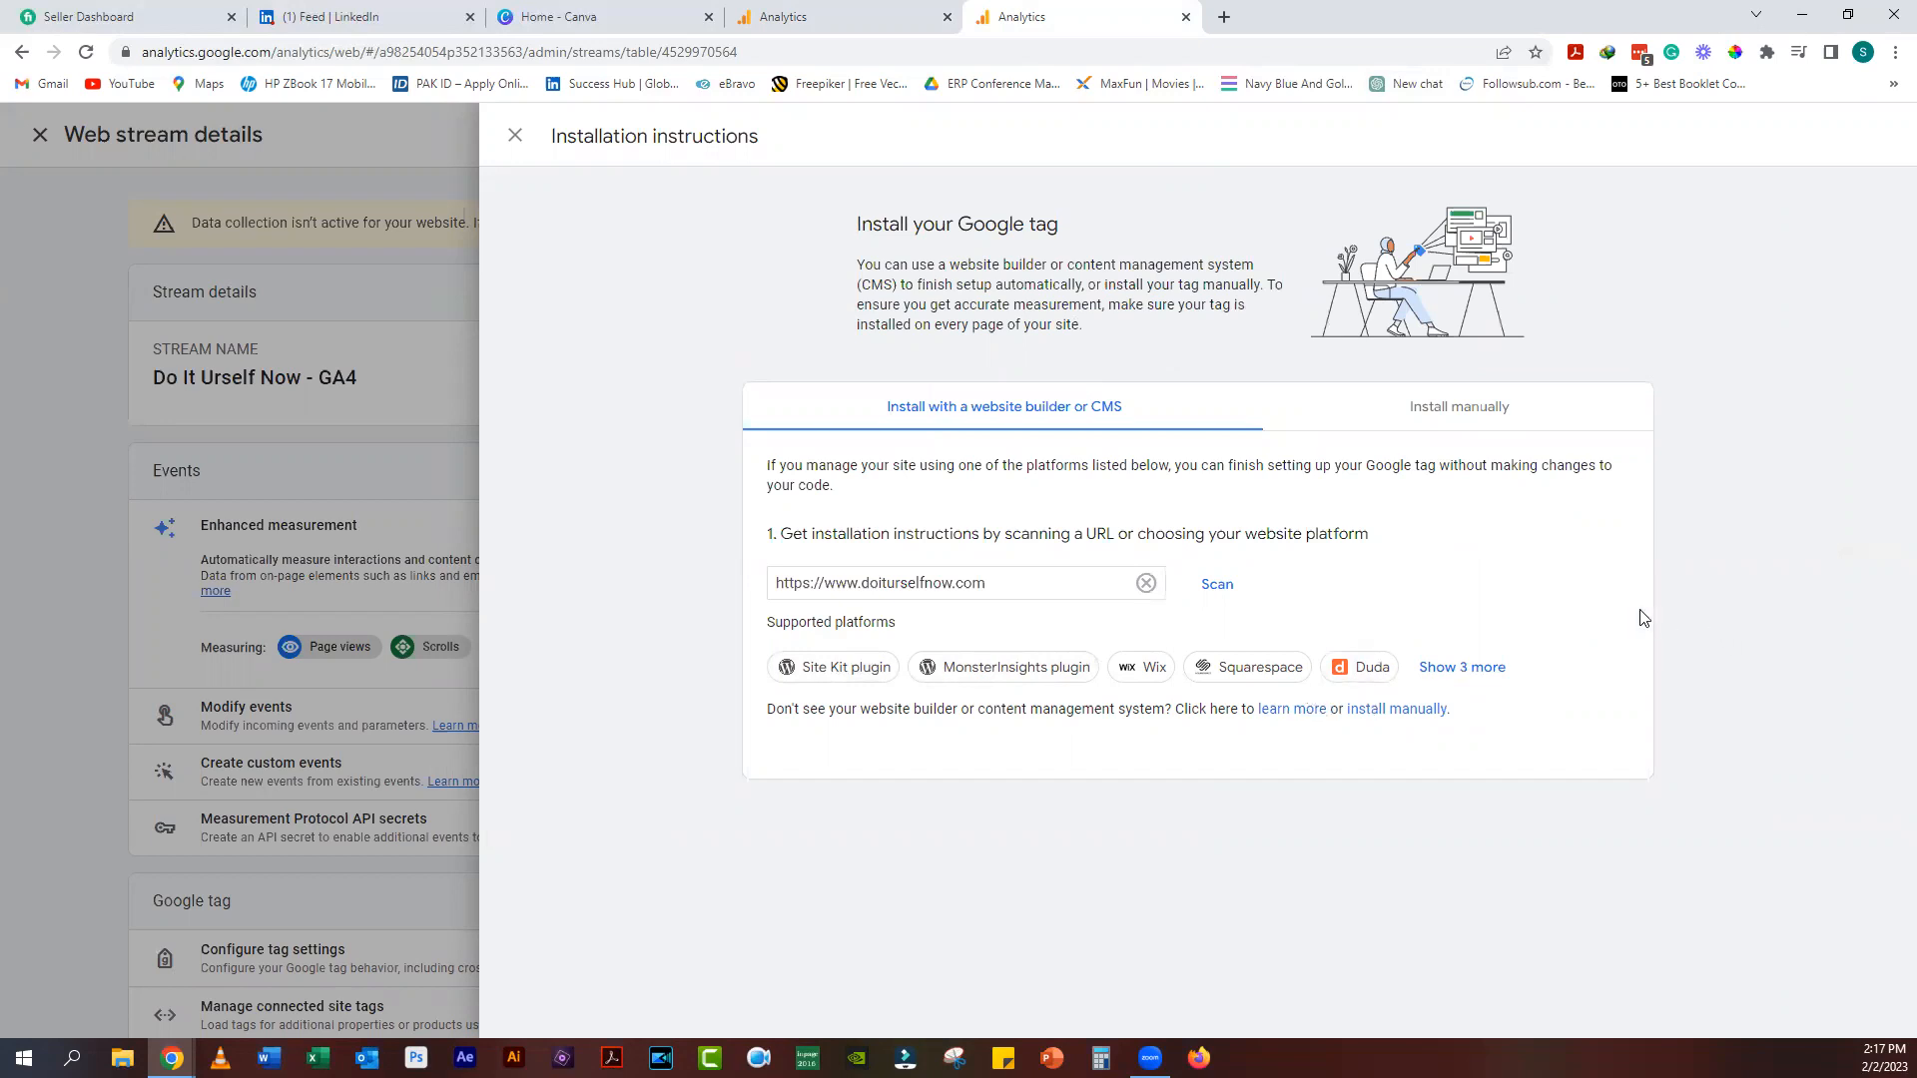
{"action": "left_click", "coordinate": [1461, 417]}
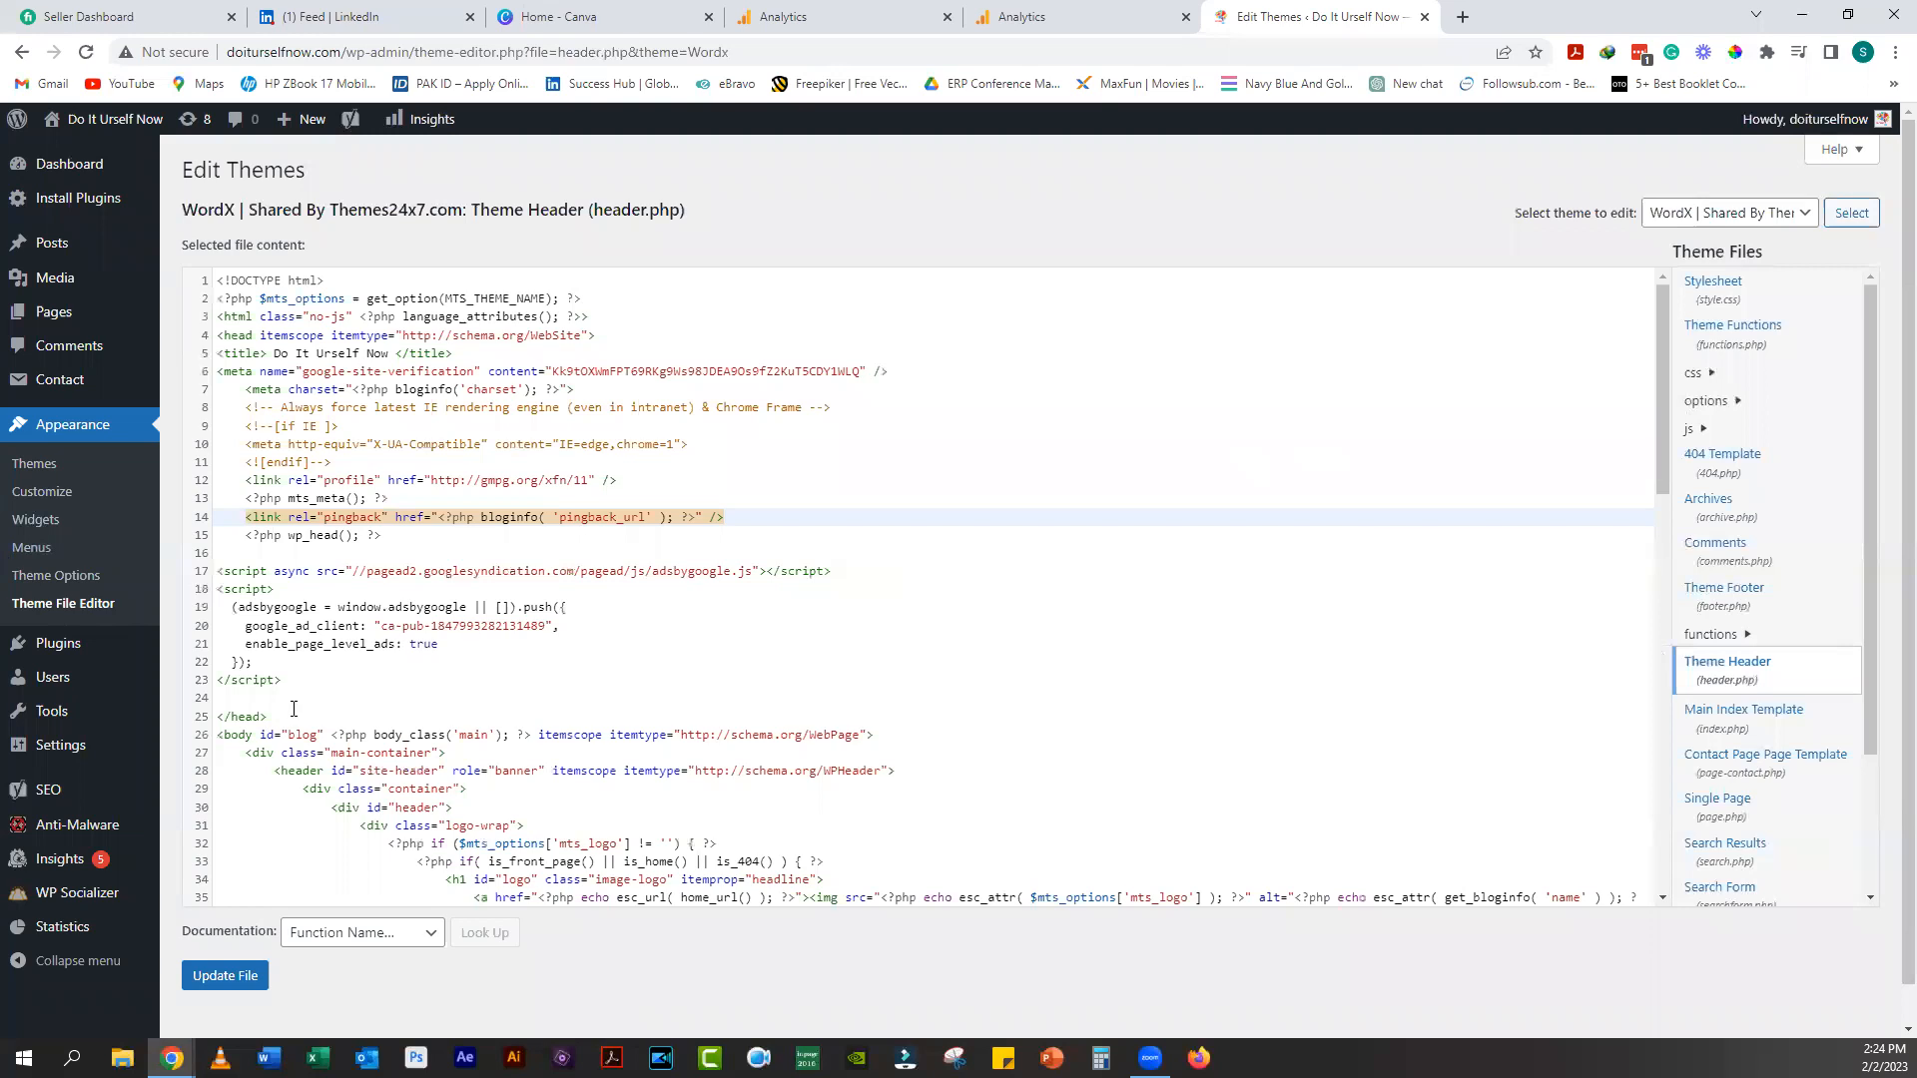
Step: Place the caret in the head section of header.php, around lines 4-7
{"action": "left_click", "coordinate": [338, 390]}
{"action": "left_click", "coordinate": [468, 348]}
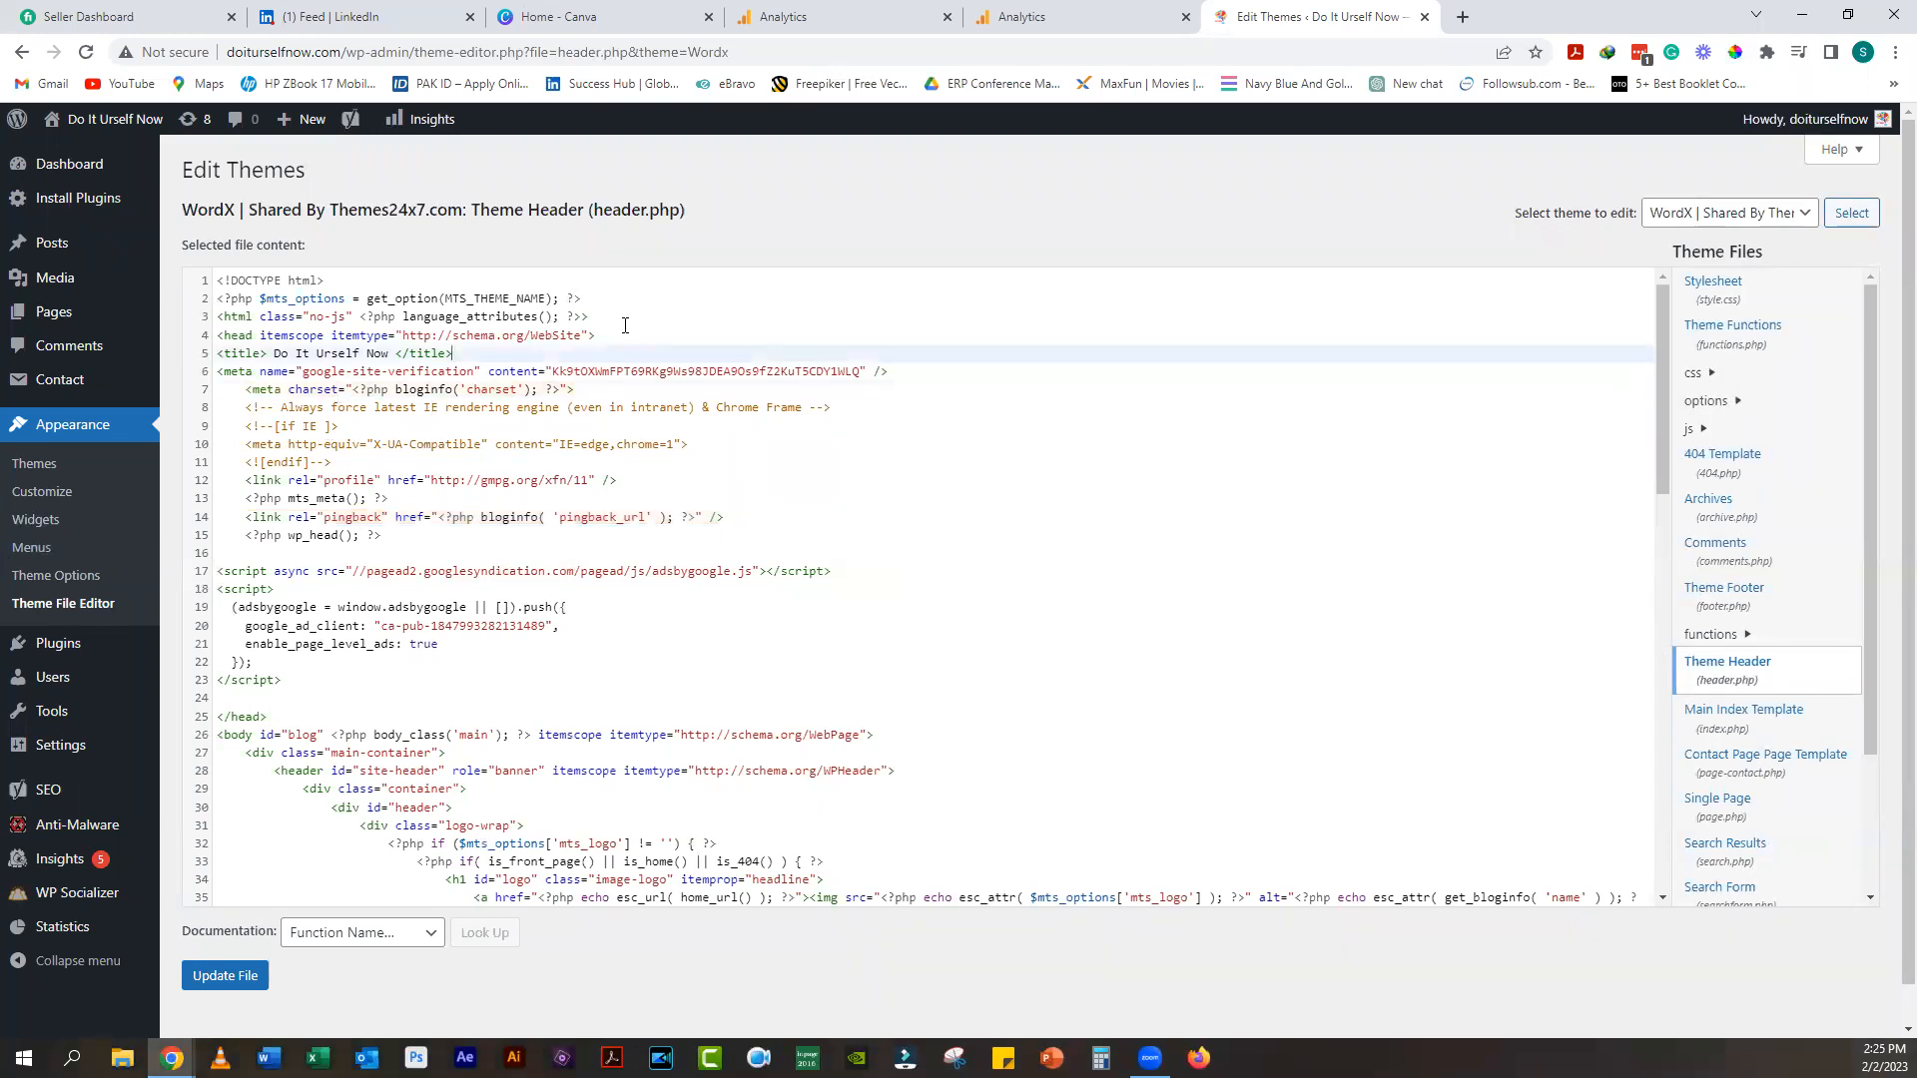
{"action": "left_click", "coordinate": [631, 334]}
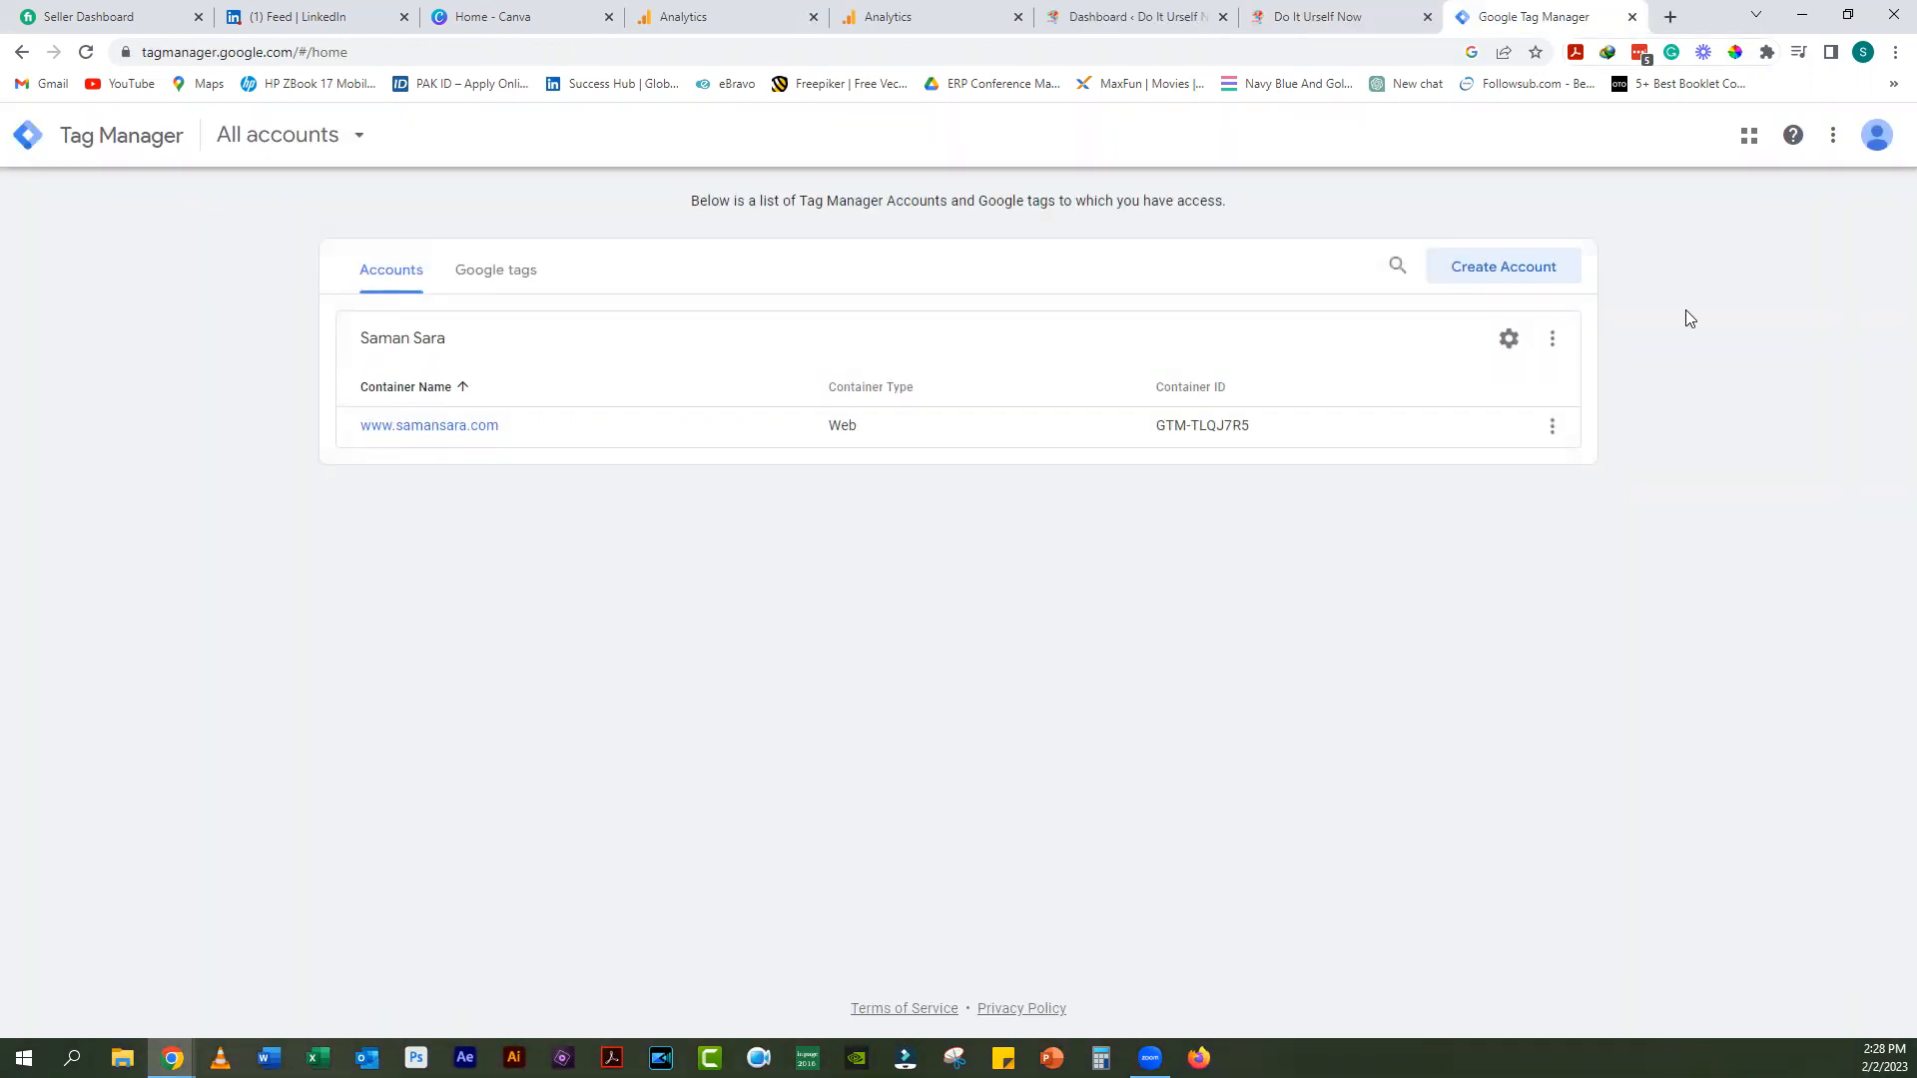
{"action": "left_click", "coordinate": [1463, 274]}
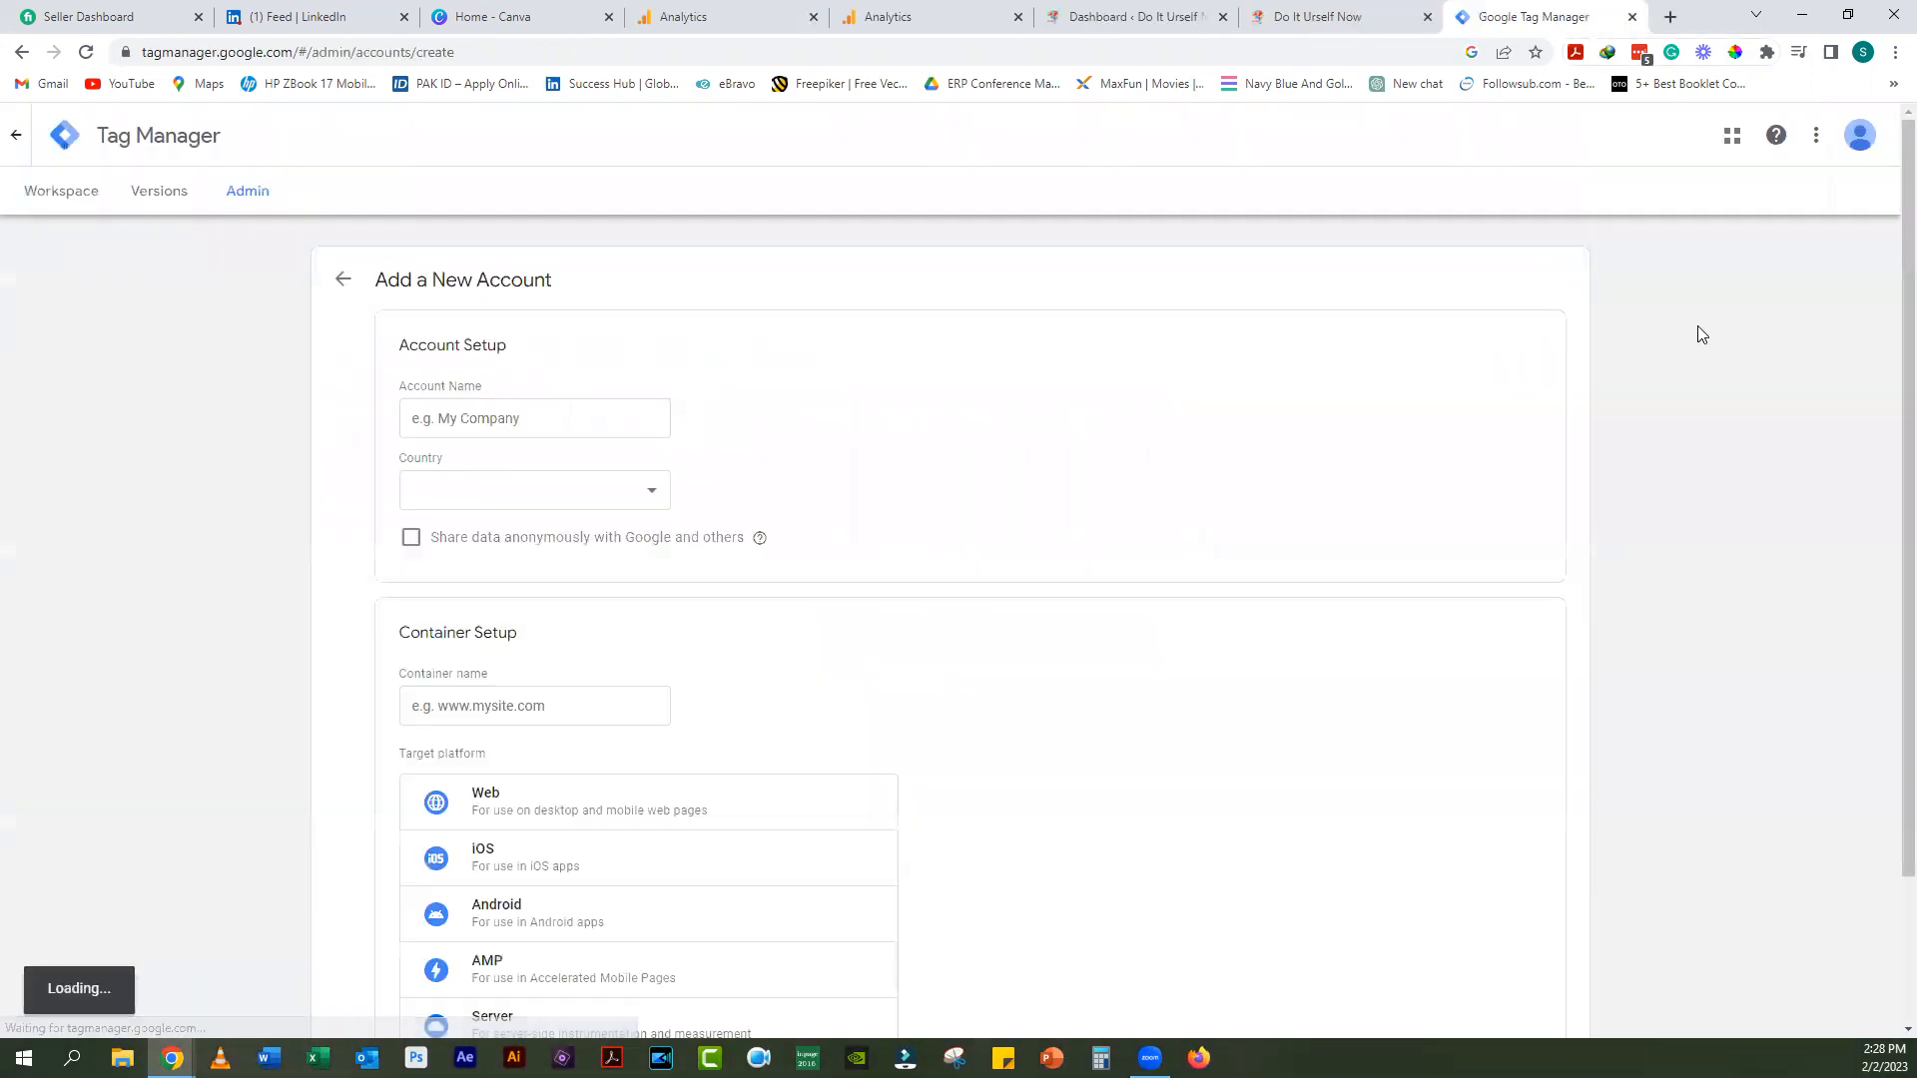
{"action": "left_click", "coordinate": [491, 418]}
{"action": "type", "text": "Do It Urself Now"}
{"action": "left_click", "coordinate": [562, 501]}
{"action": "left_click", "coordinate": [563, 727]}
{"action": "scroll", "coordinate": [559, 649], "scroll_direction": "down", "scroll_amount": 2}
{"action": "left_click", "coordinate": [552, 530]}
{"action": "type", "text": "www.doiturselfnow.com"}
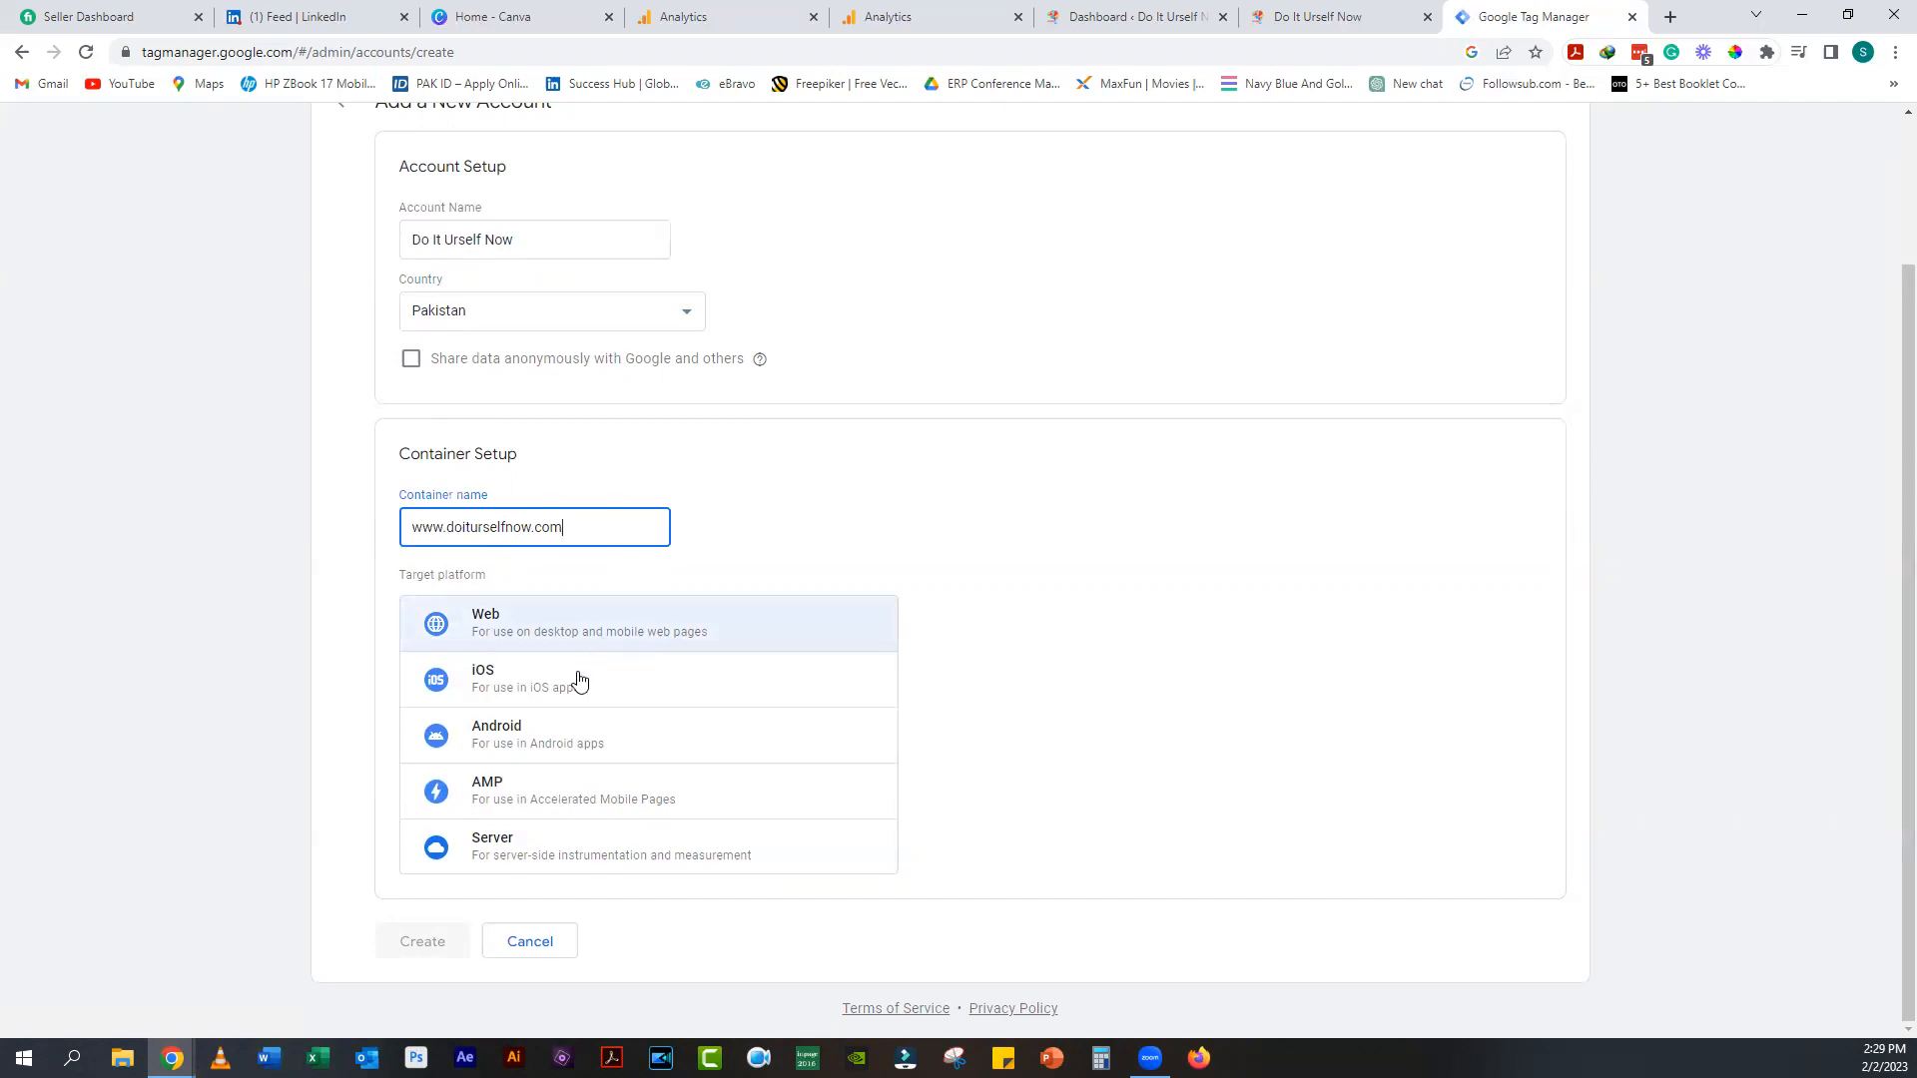
{"action": "left_click", "coordinate": [543, 627]}
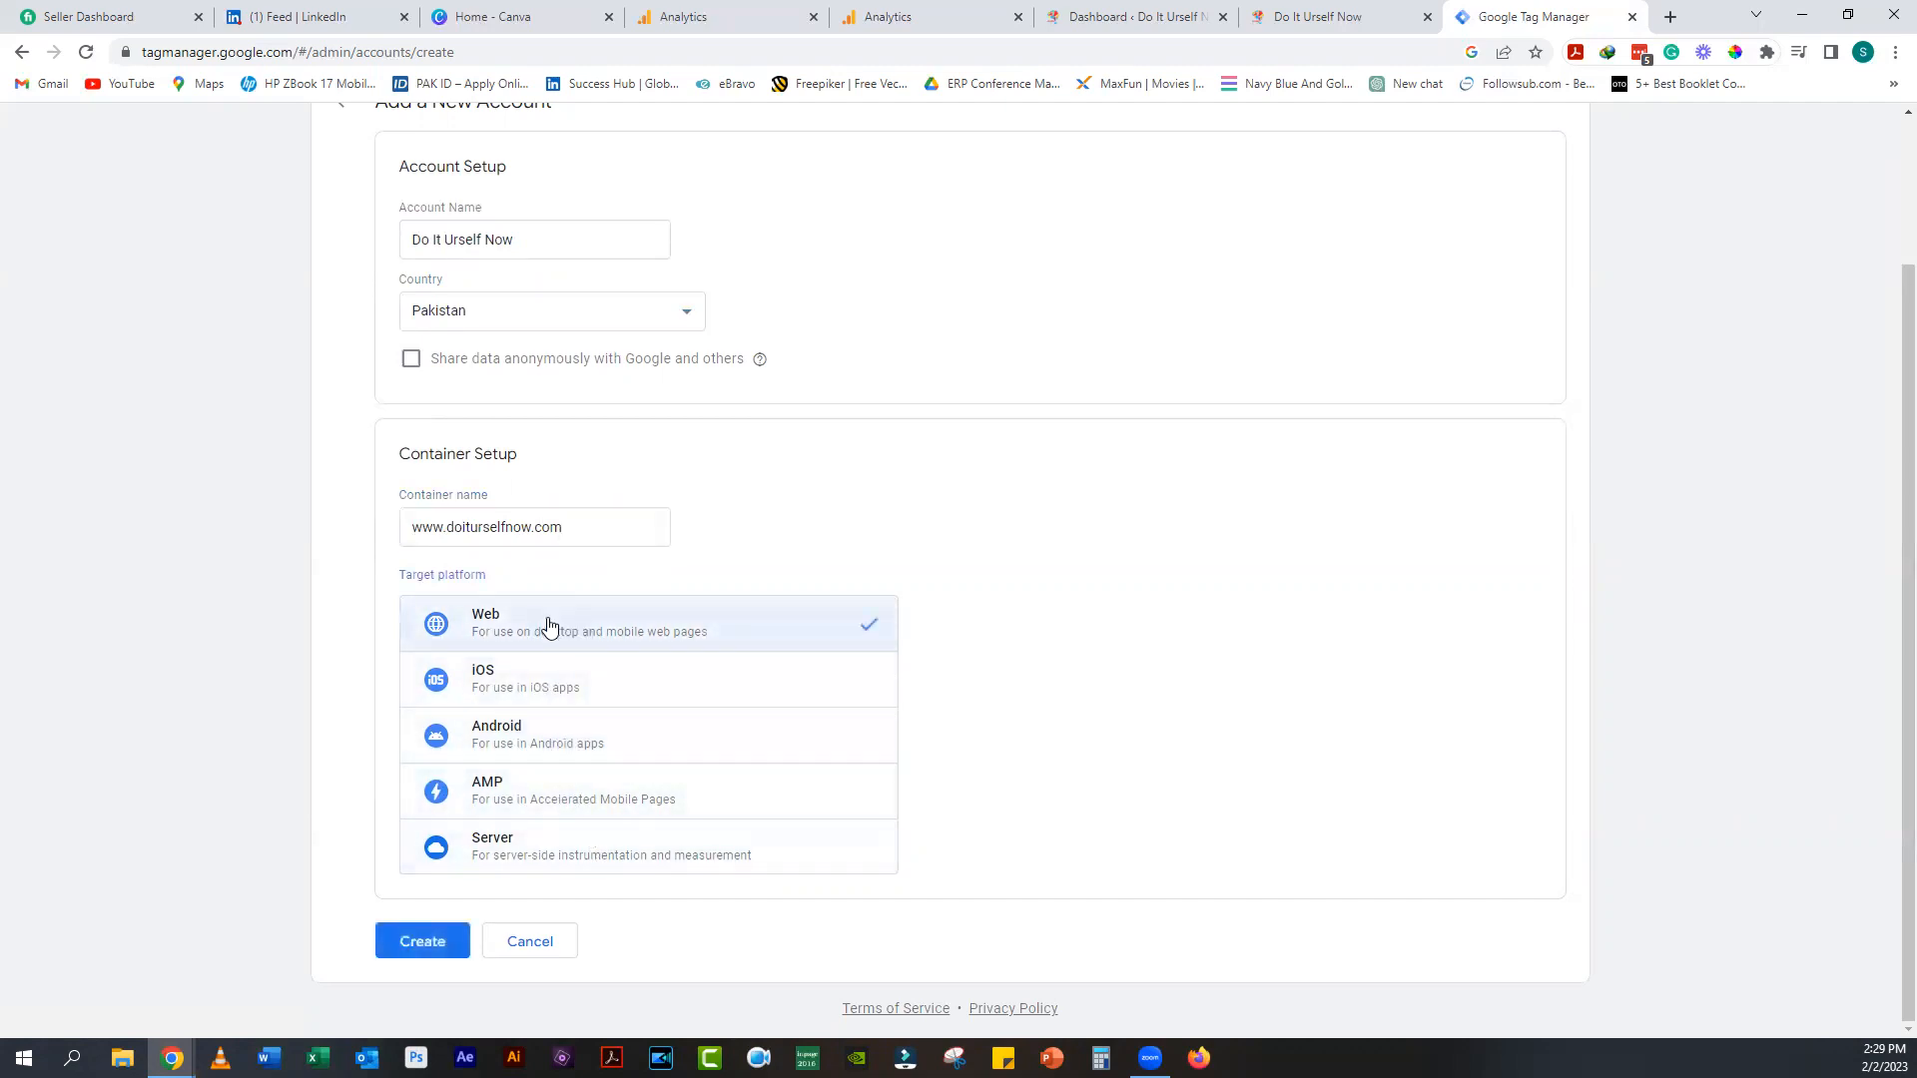
Step: Create the account and container, accepting the Data Processing Terms and Tag Manager terms of service
{"action": "left_click", "coordinate": [428, 943]}
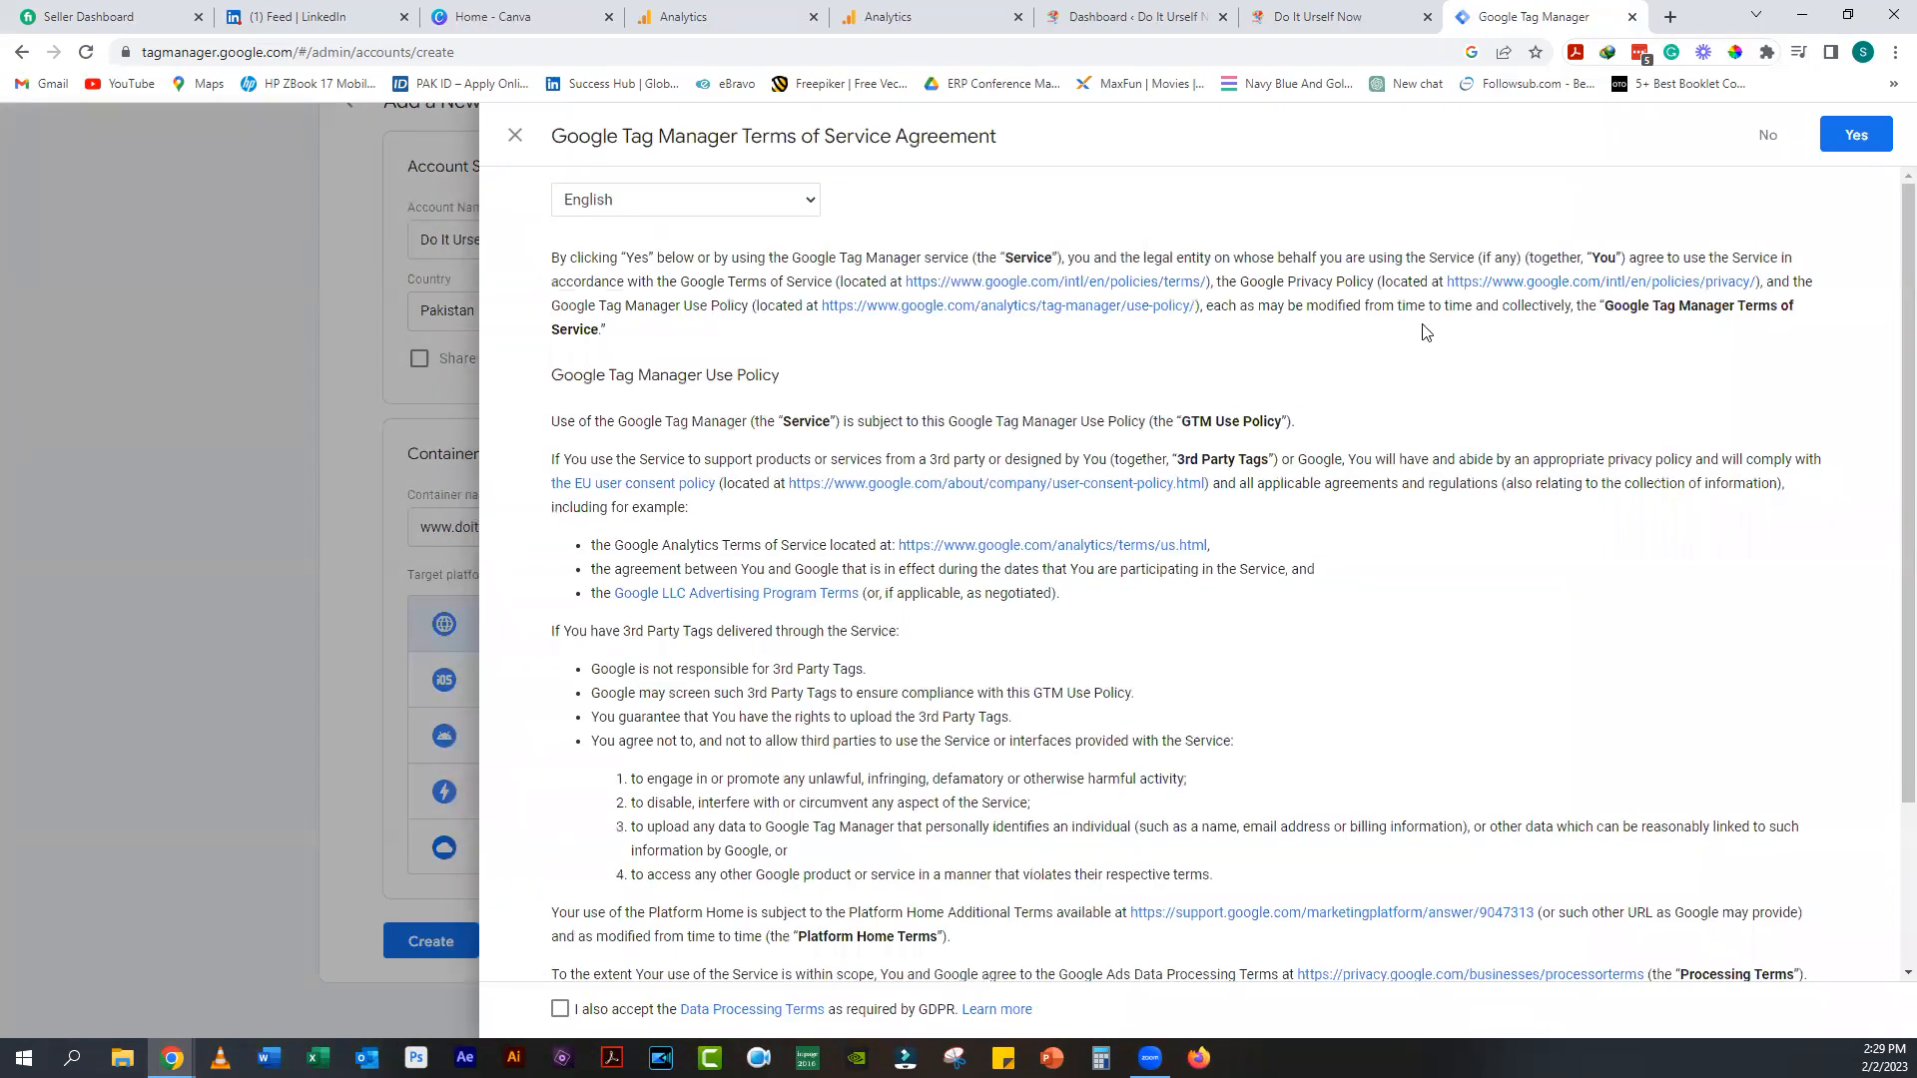
{"action": "scroll", "coordinate": [1424, 333], "scroll_direction": "down", "scroll_amount": 3}
{"action": "left_click", "coordinate": [559, 1009]}
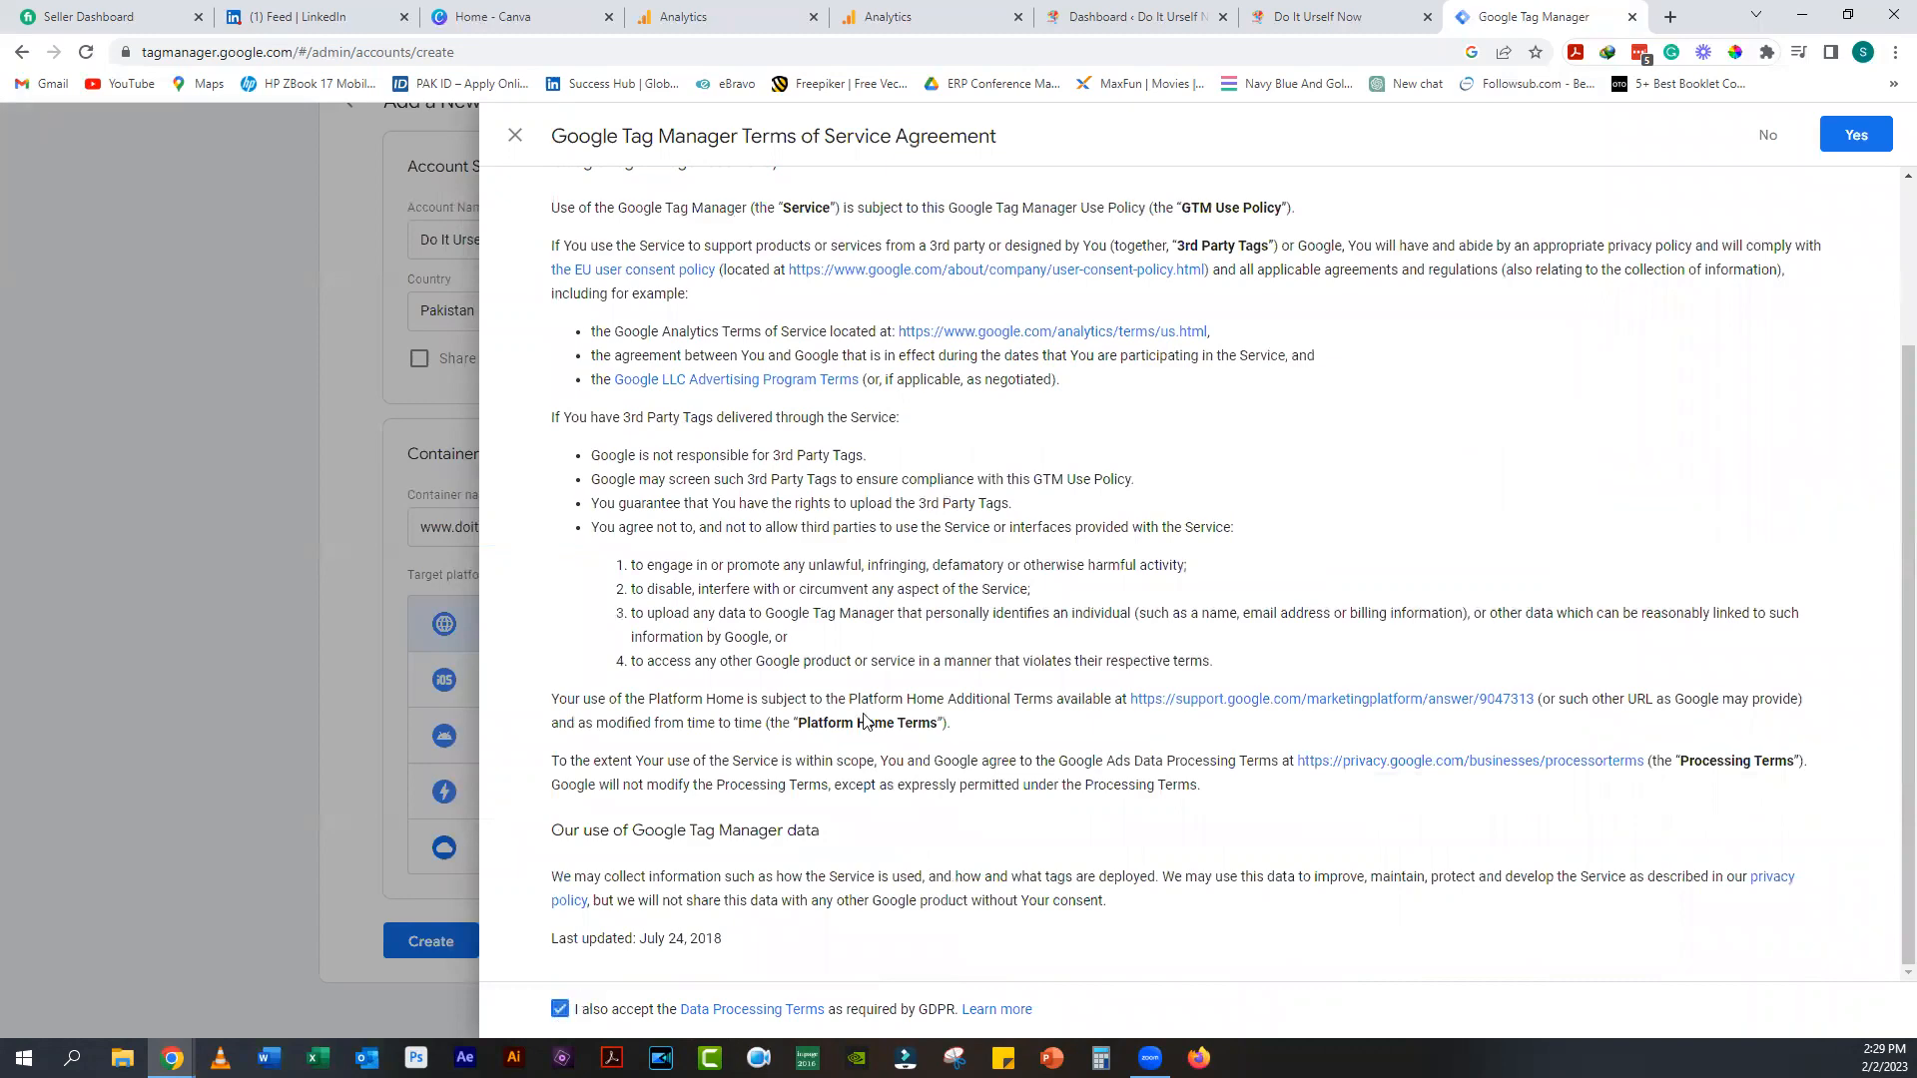
{"action": "left_click", "coordinate": [1843, 135]}
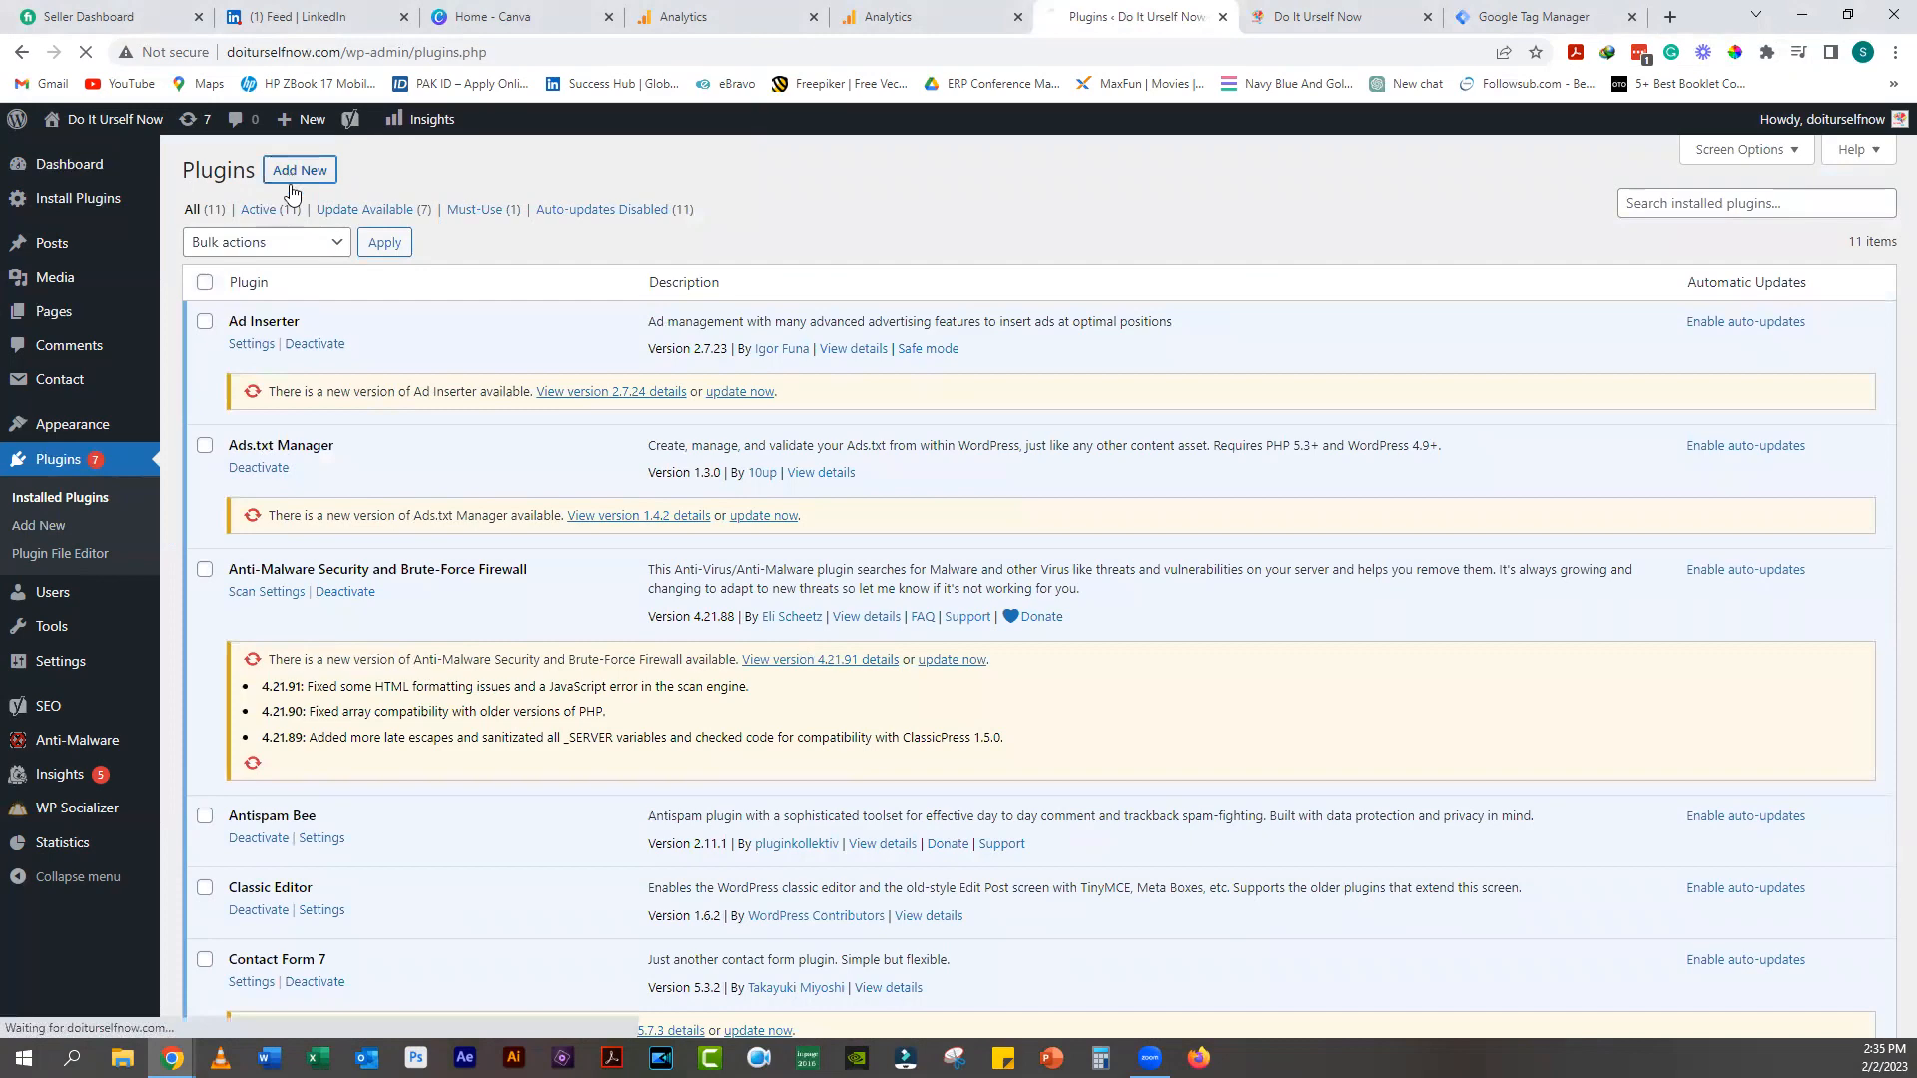
{"action": "left_click", "coordinate": [300, 170]}
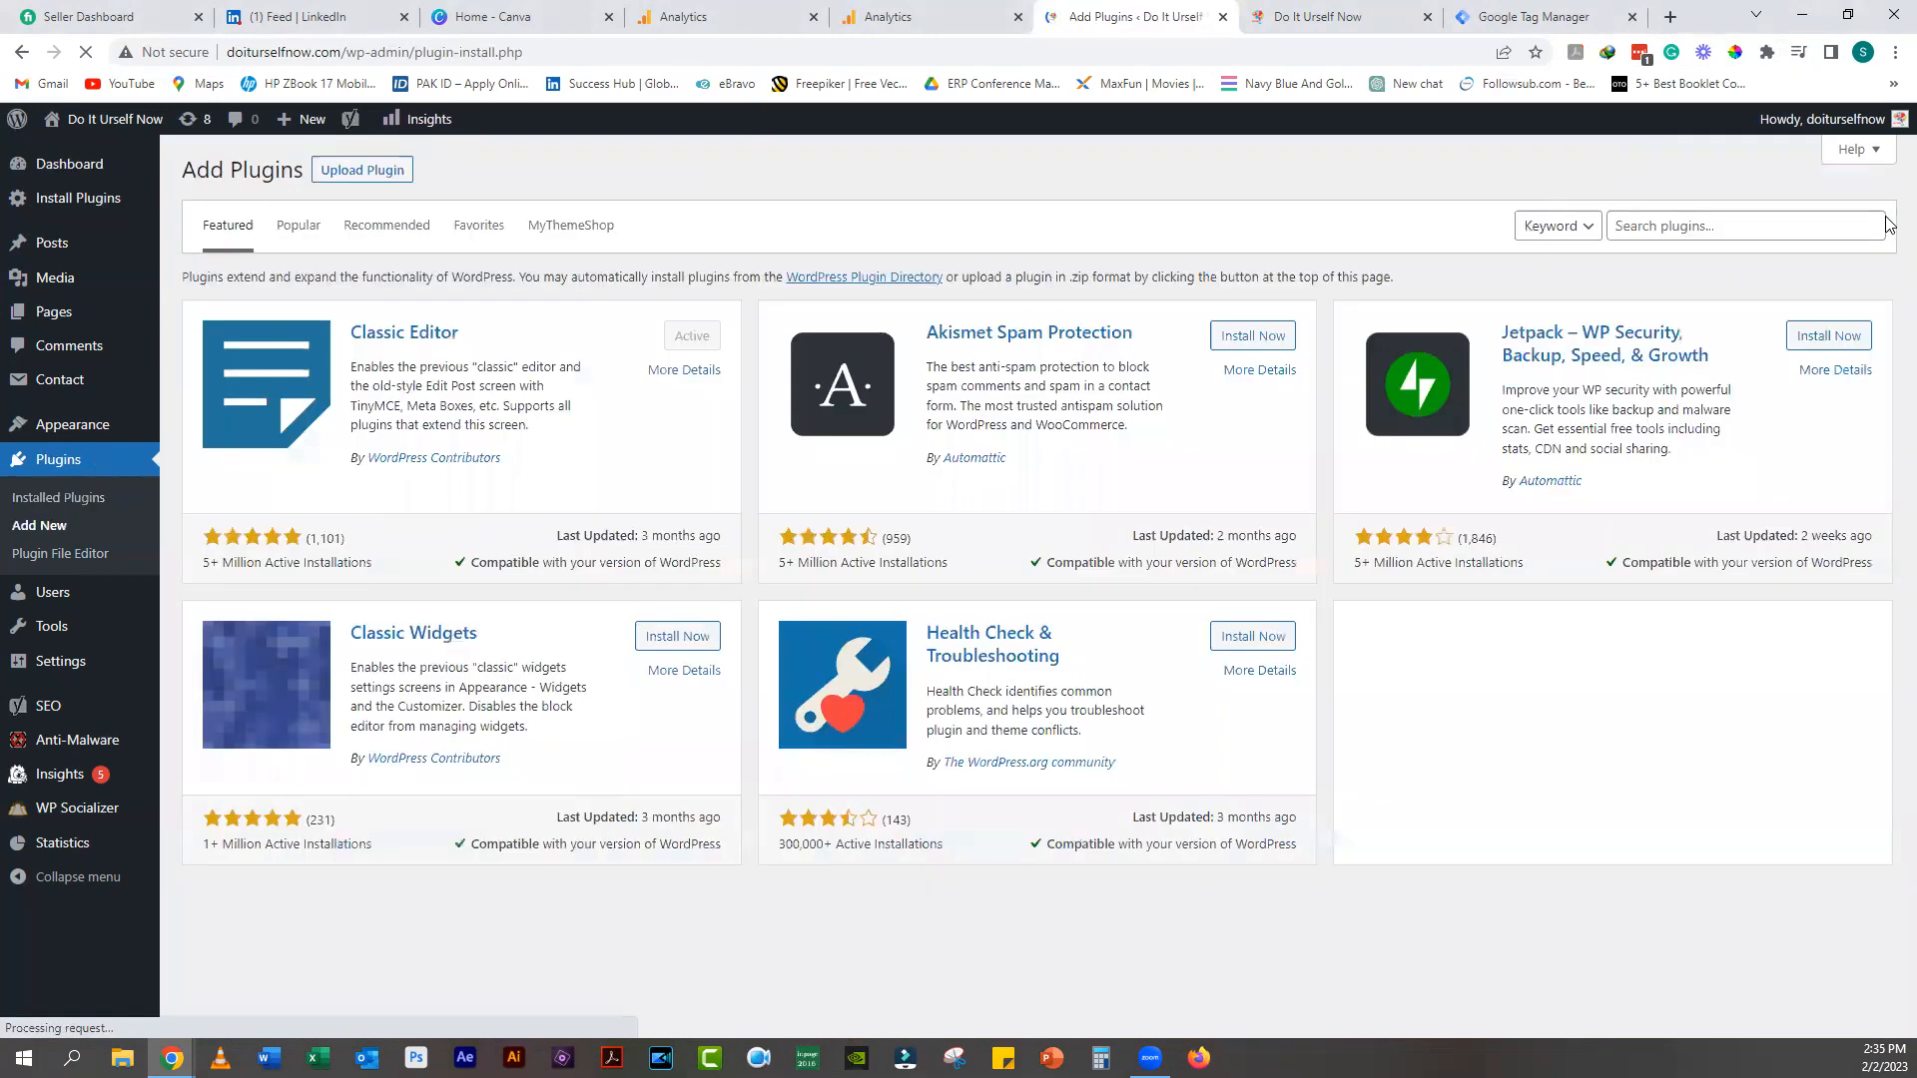
Step: Search the WordPress plugin directory for 'insert header footer'
{"action": "left_click", "coordinate": [1650, 226]}
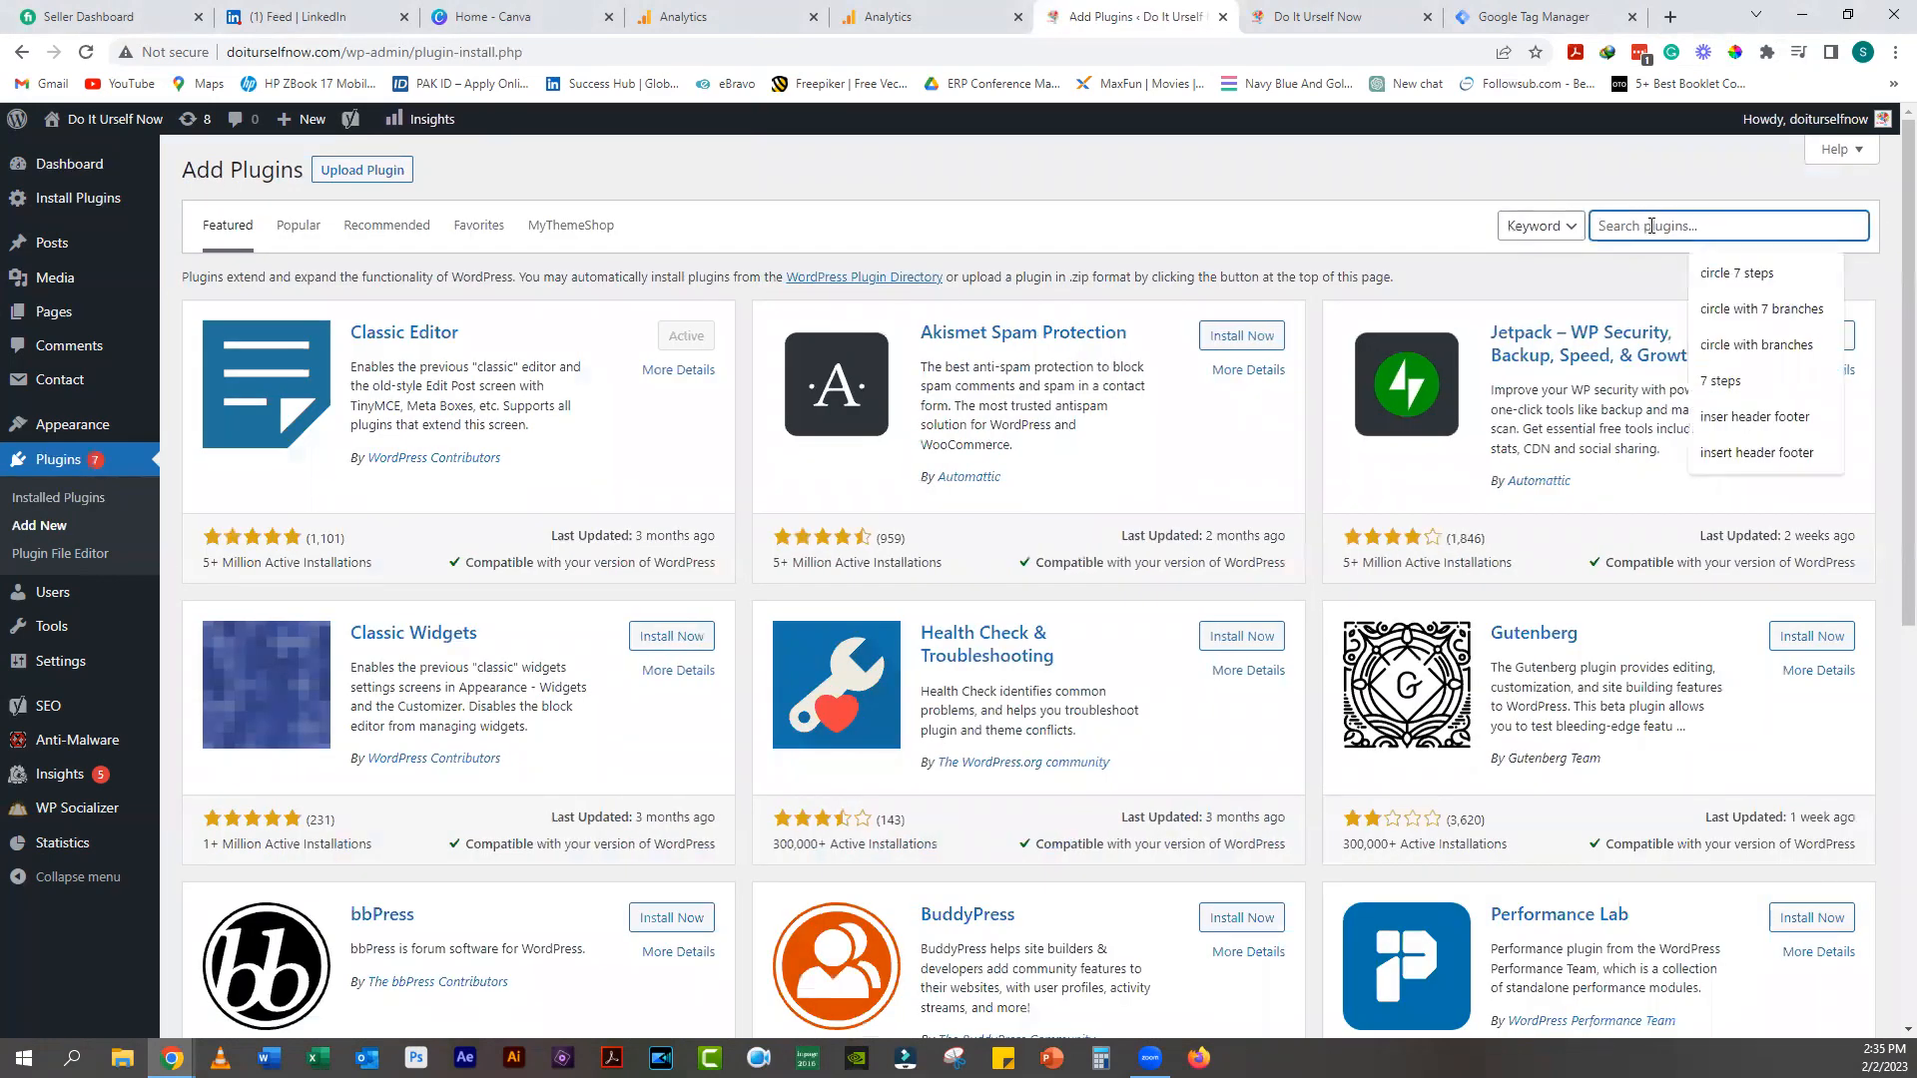
{"action": "type", "text": "insert"}
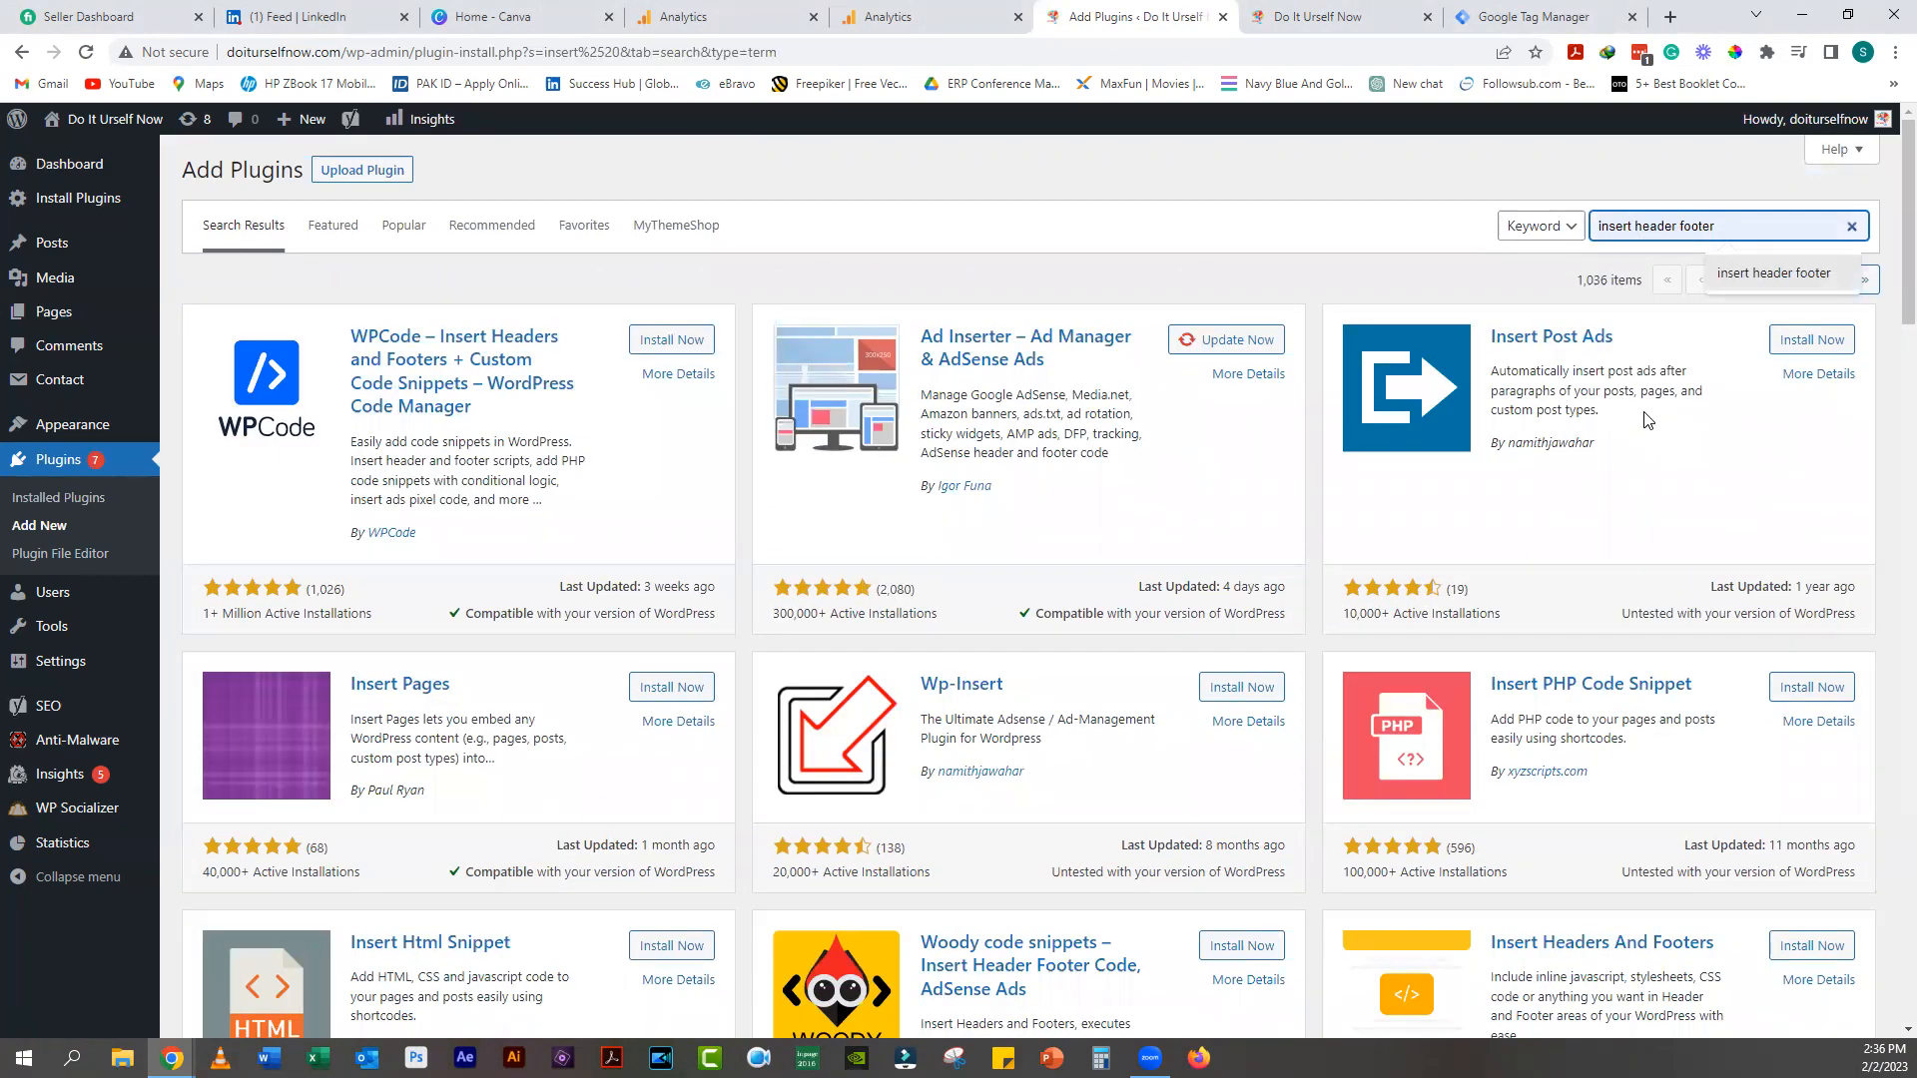
{"action": "left_click", "coordinate": [1767, 228]}
{"action": "left_click", "coordinate": [1775, 272]}
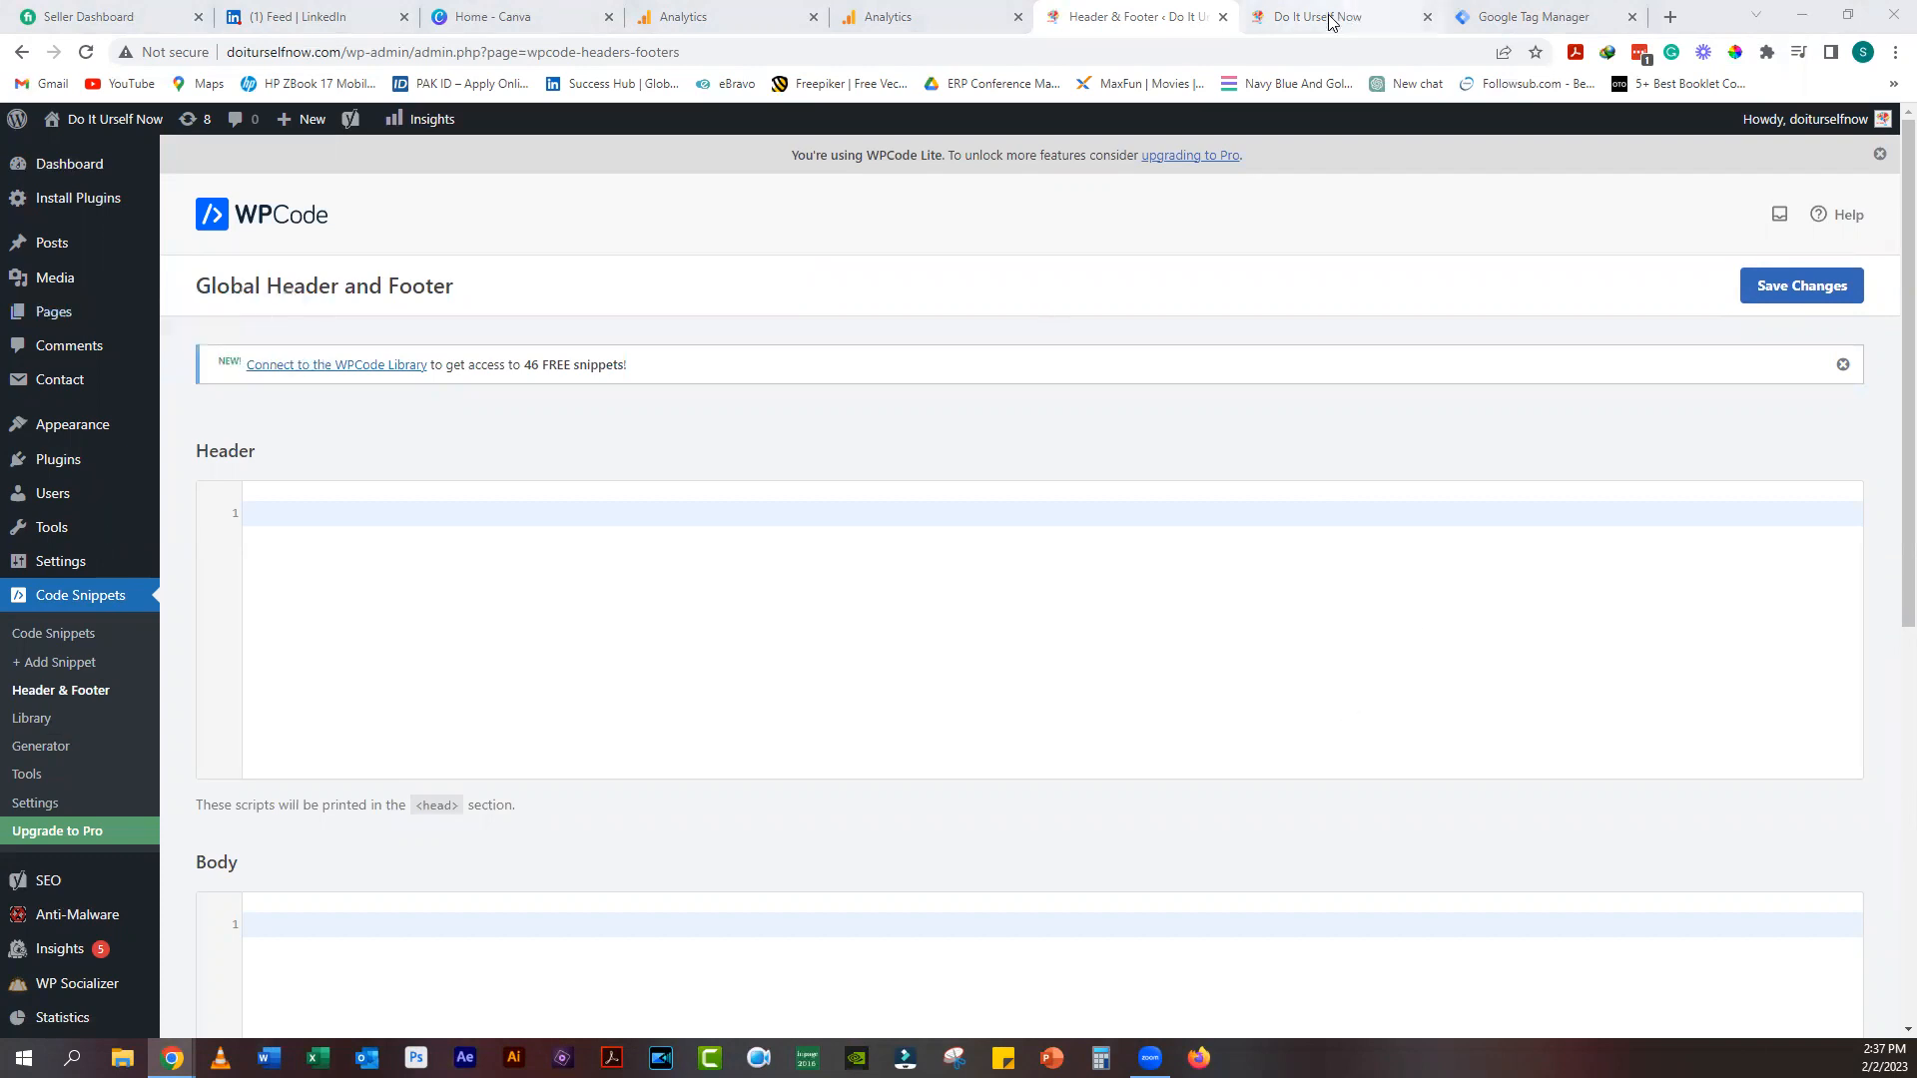
Step: Copy the Tag Manager head snippet and paste it into WPCode's Header box
{"action": "left_click", "coordinate": [937, 20]}
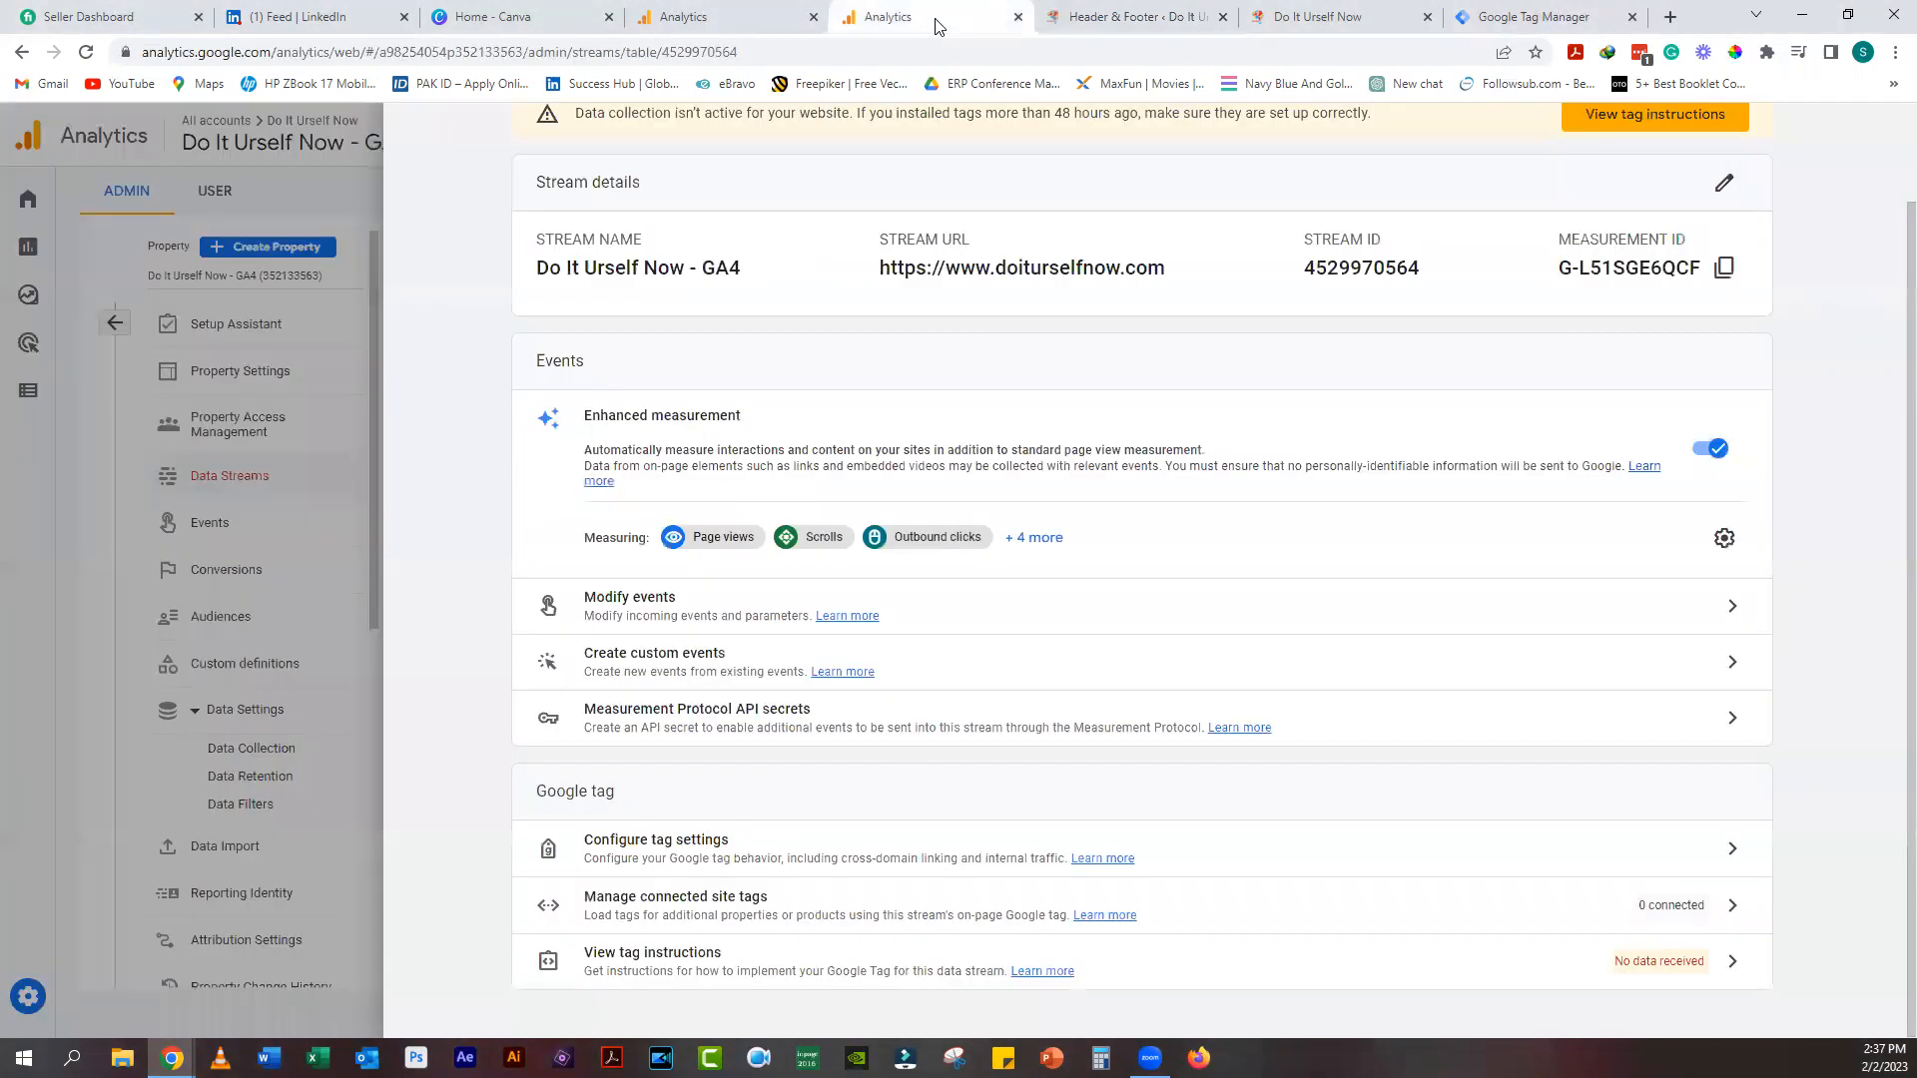
{"action": "left_click", "coordinate": [1534, 17]}
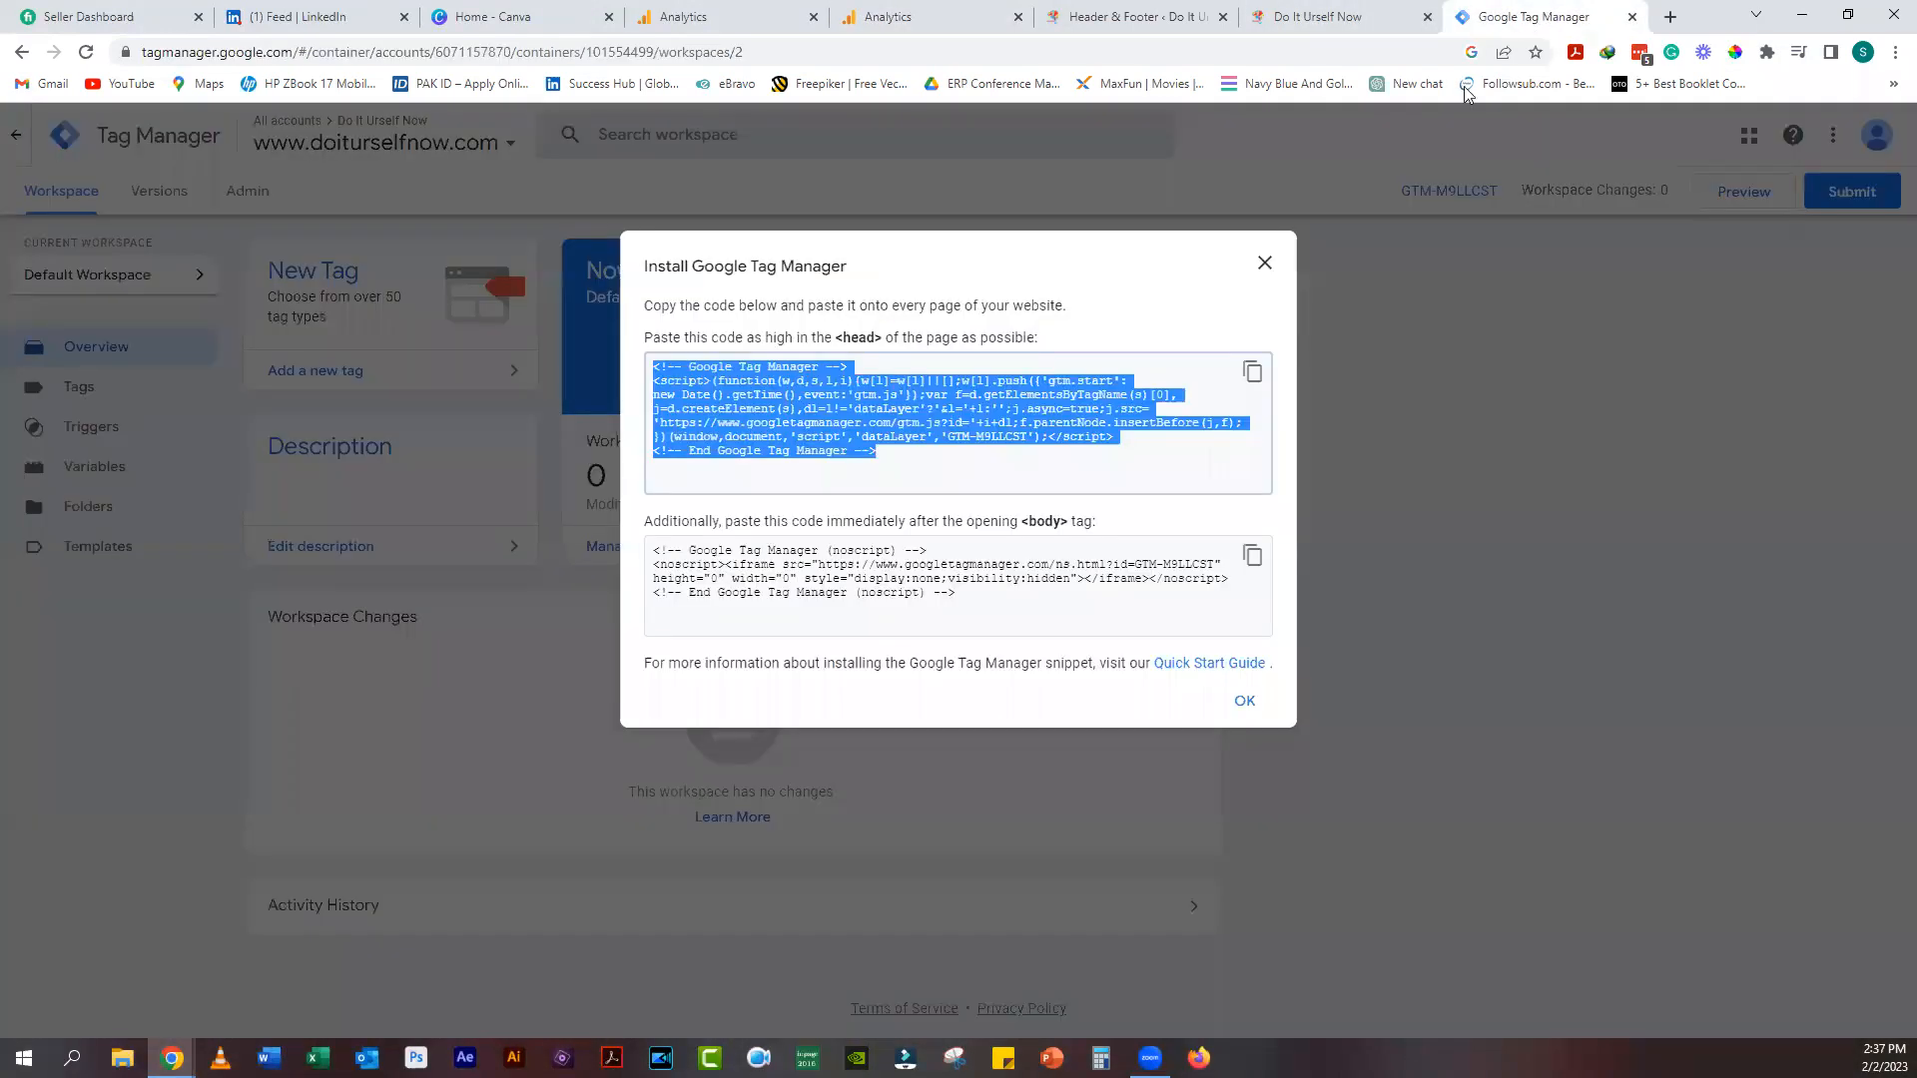
{"action": "left_click", "coordinate": [1254, 374]}
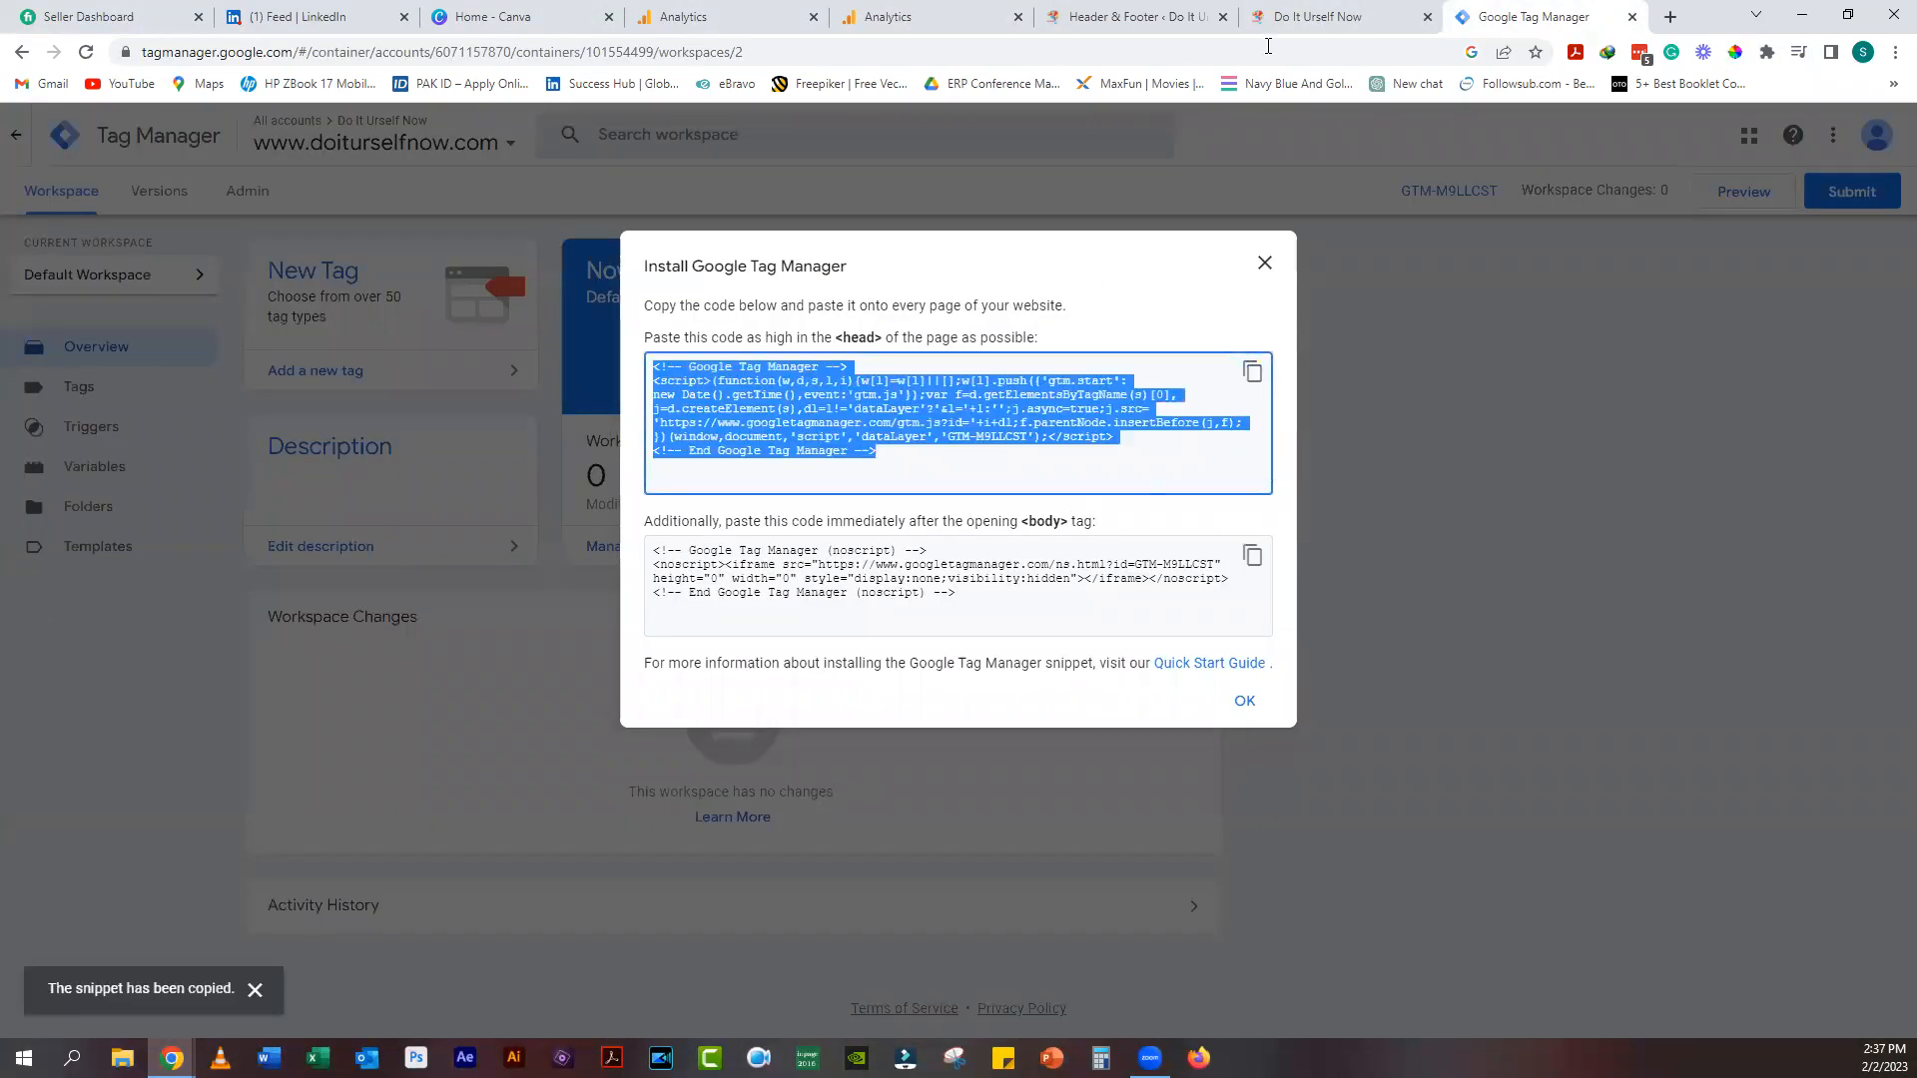
{"action": "left_click", "coordinate": [1138, 17]}
{"action": "right_click", "coordinate": [525, 516]}
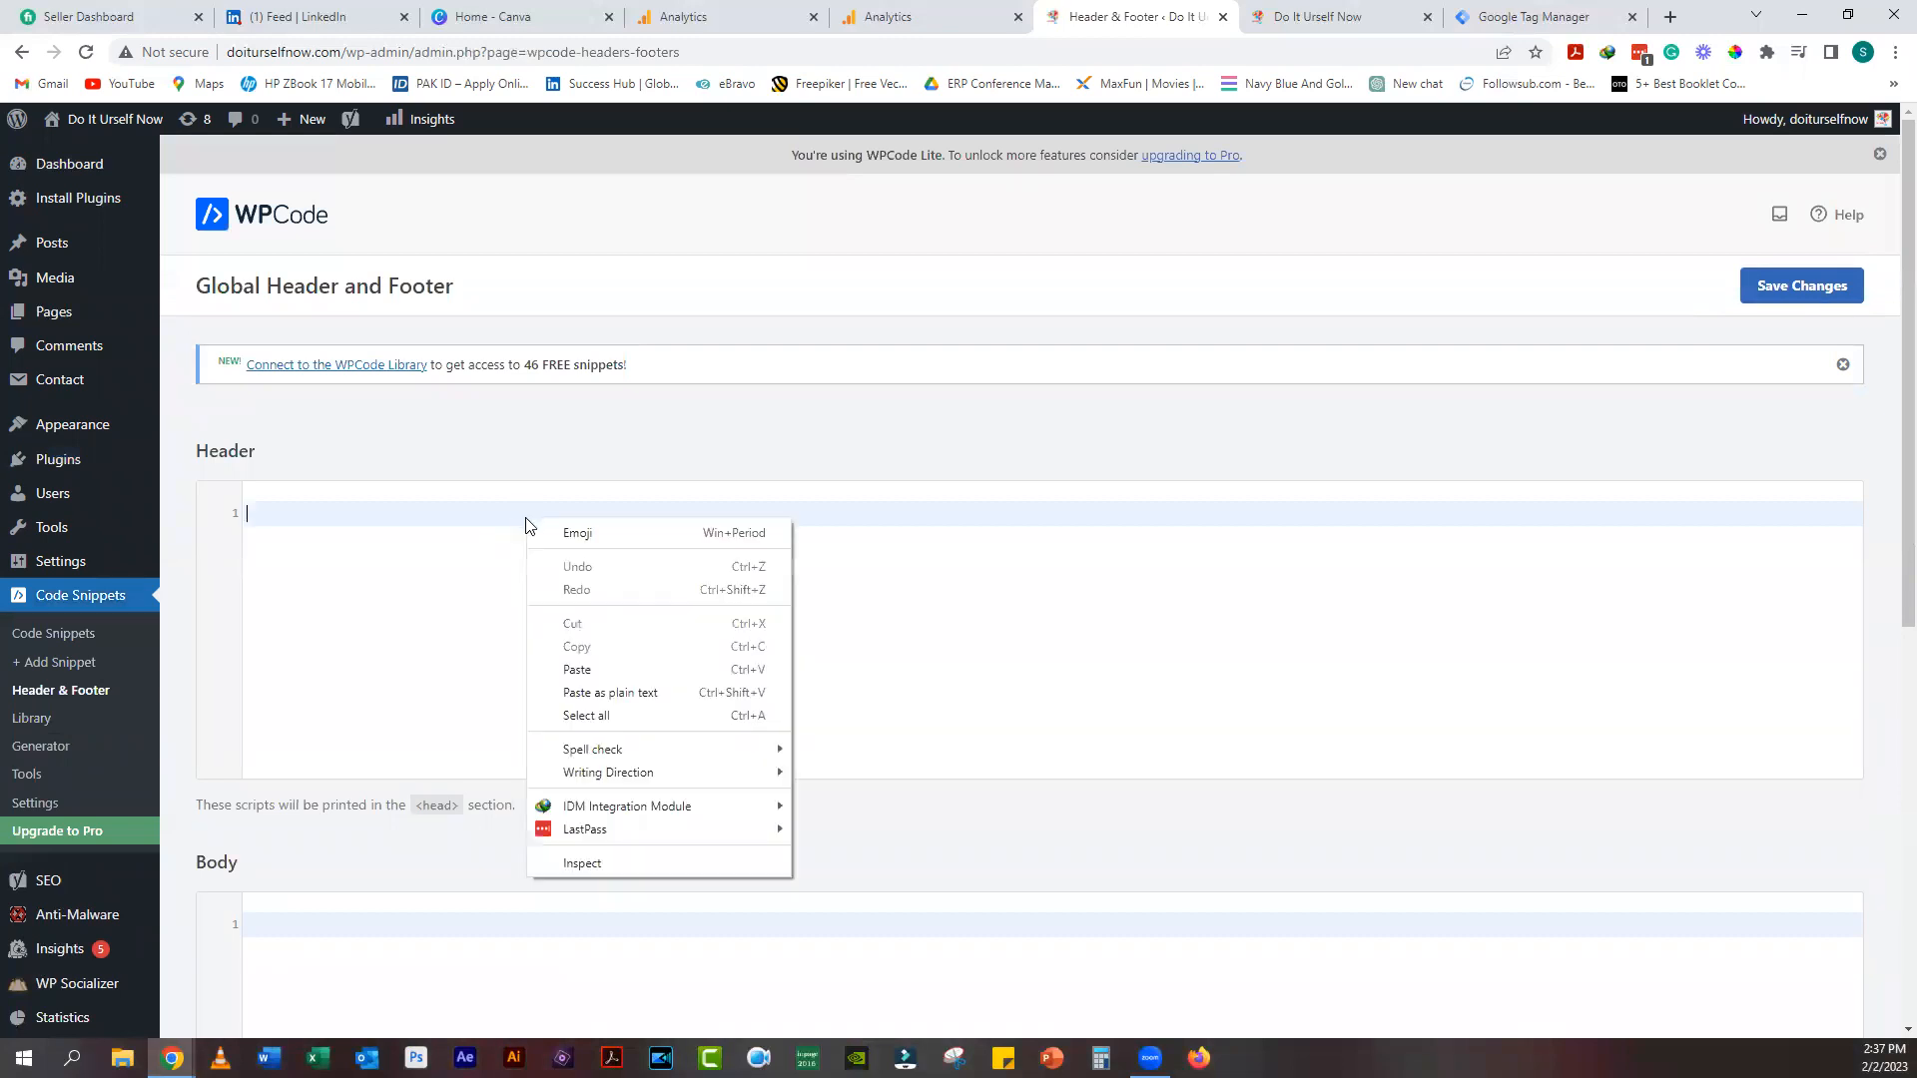
{"action": "left_click", "coordinate": [591, 665]}
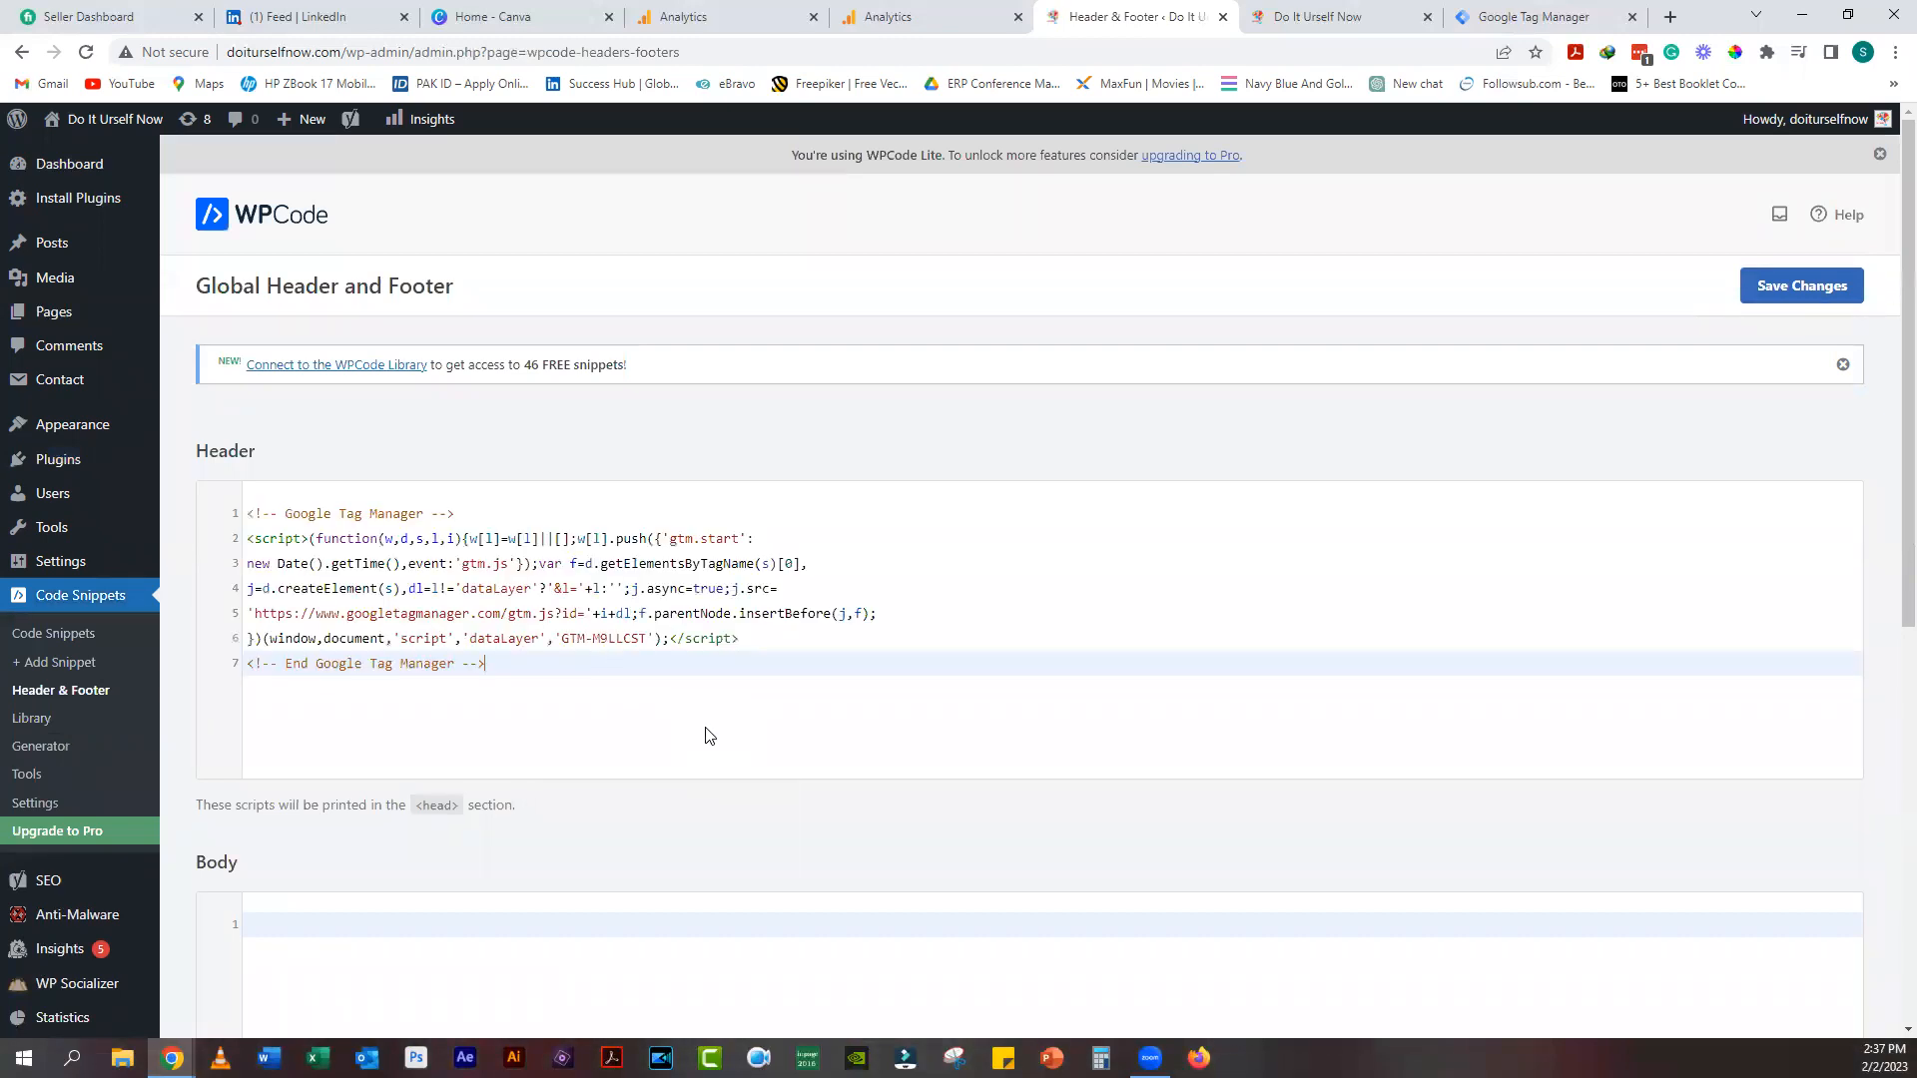
{"action": "scroll", "coordinate": [709, 661], "scroll_direction": "down", "scroll_amount": 3}
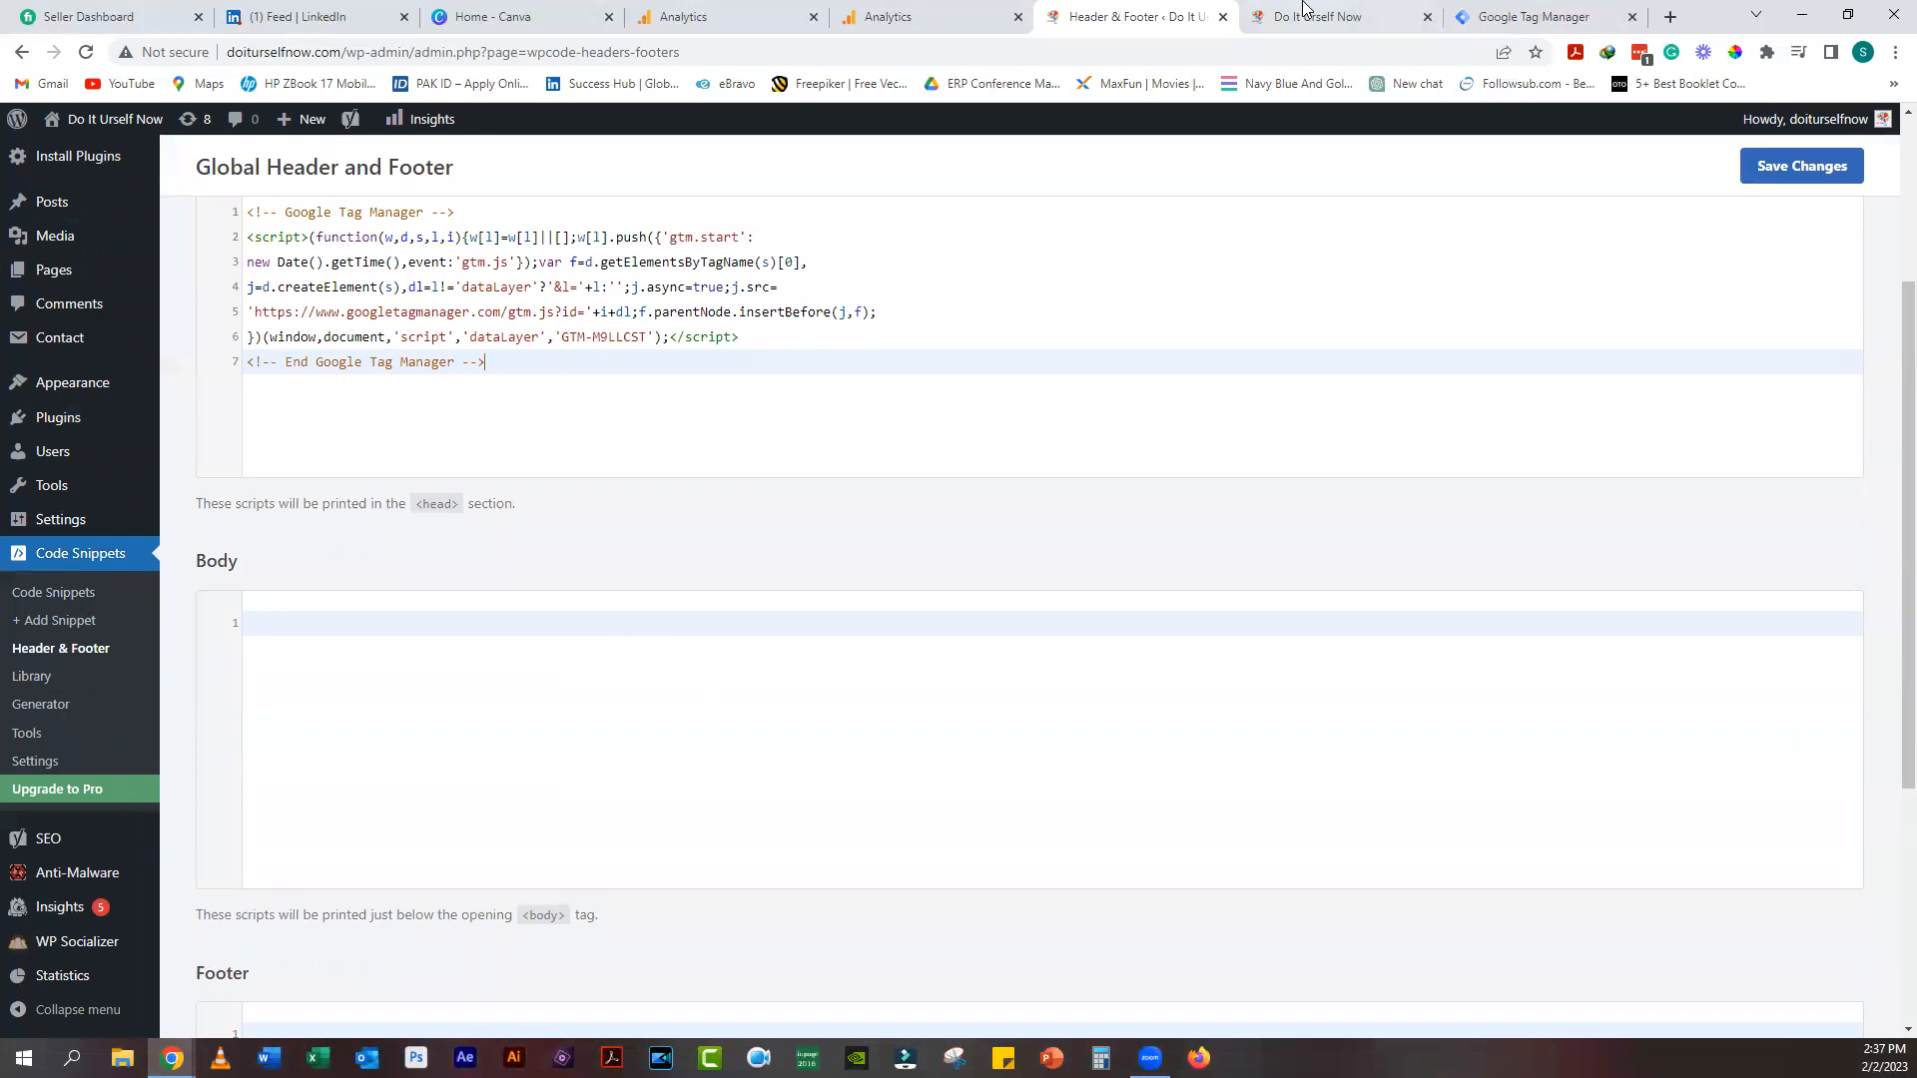
Step: Paste the Tag Manager noscript snippet into WPCode's Body box and start Tag Manager preview
{"action": "left_click", "coordinate": [1537, 17]}
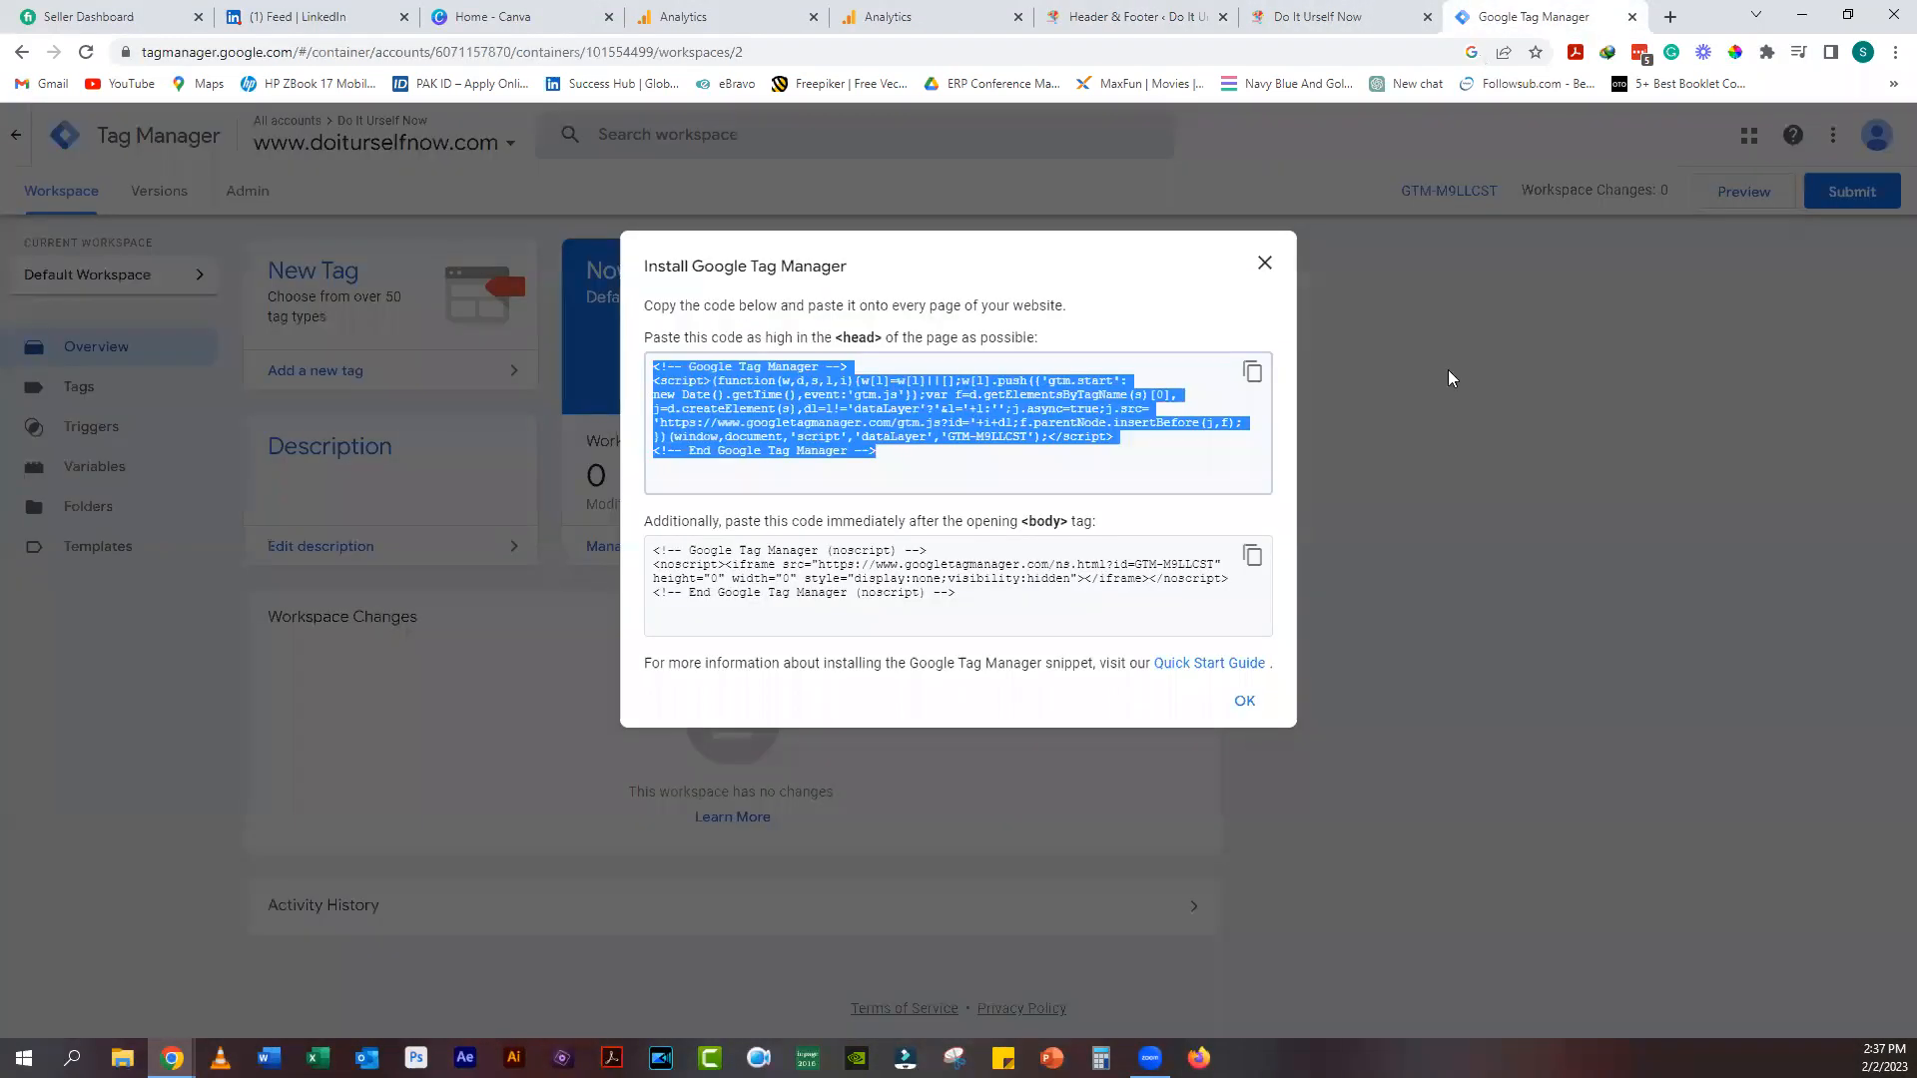
{"action": "left_click", "coordinate": [1253, 556]}
{"action": "left_click", "coordinate": [1128, 17]}
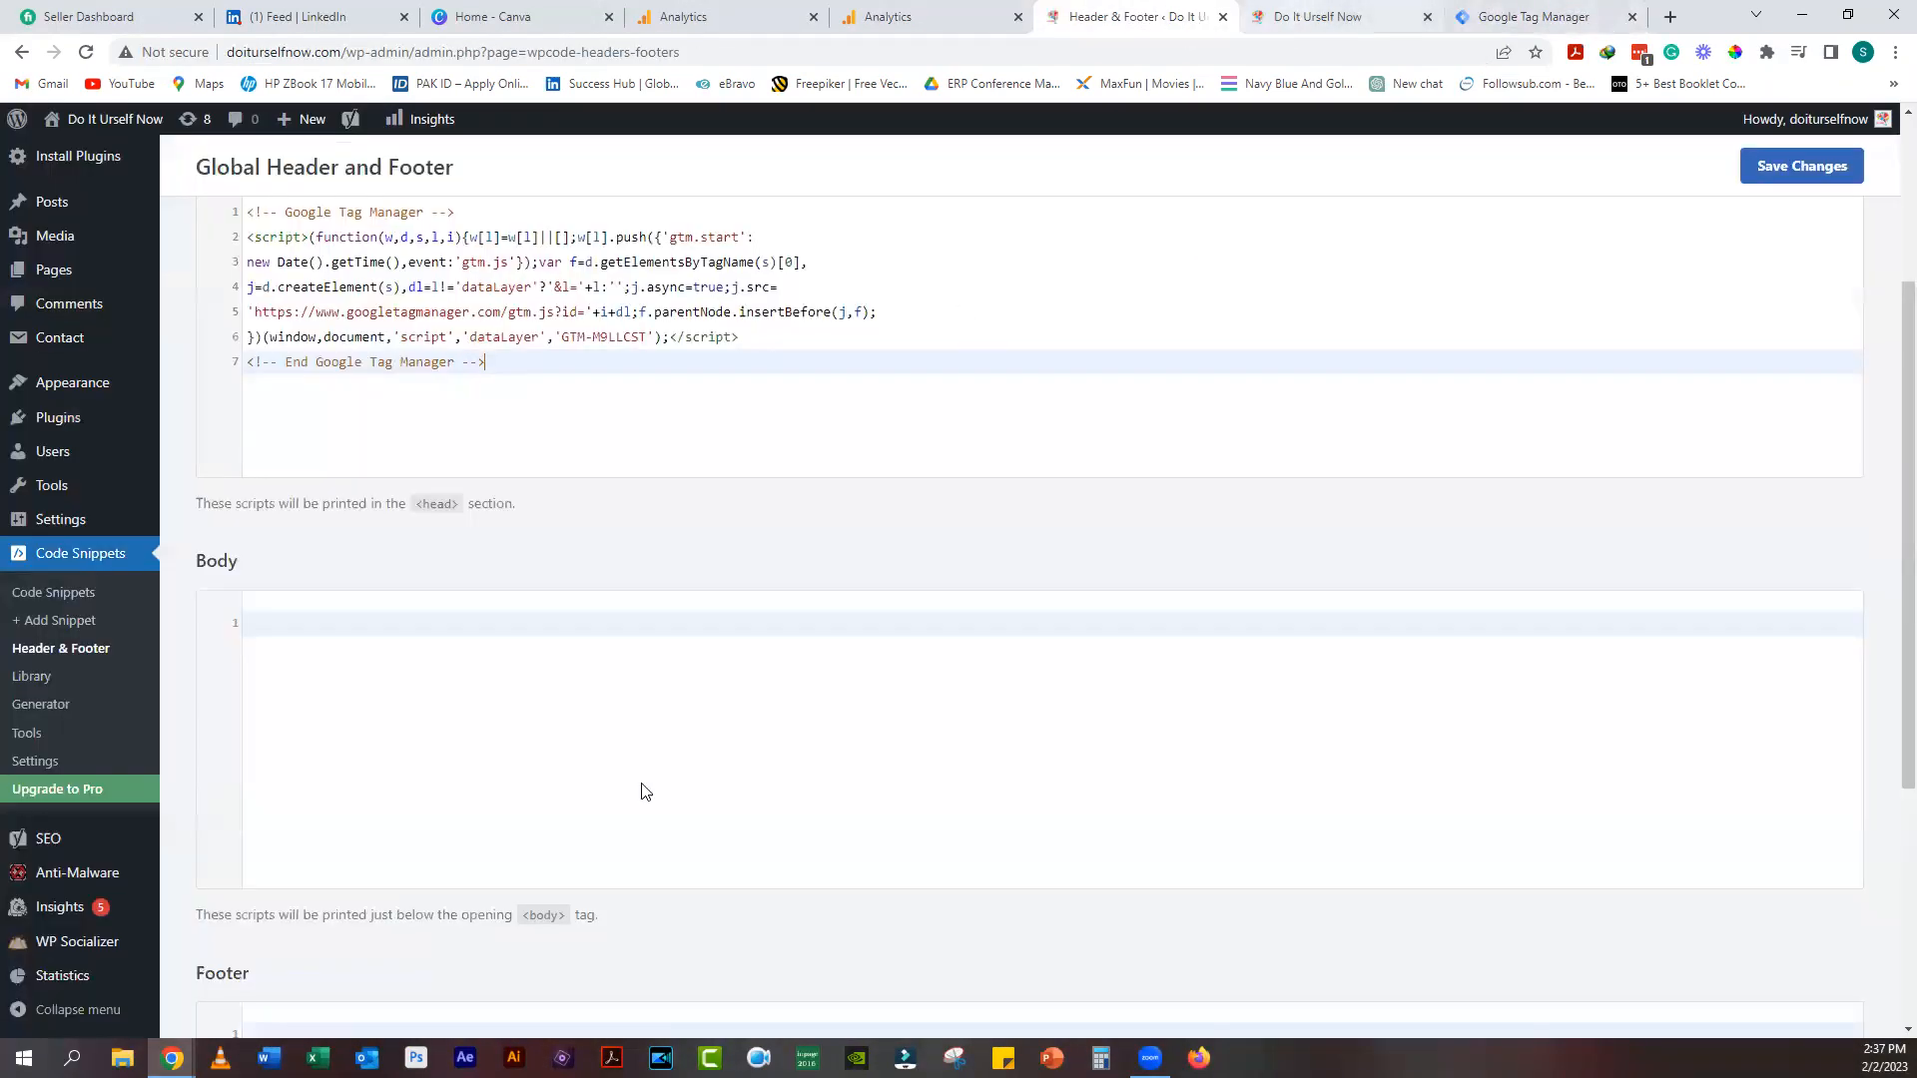
{"action": "right_click", "coordinate": [677, 621]}
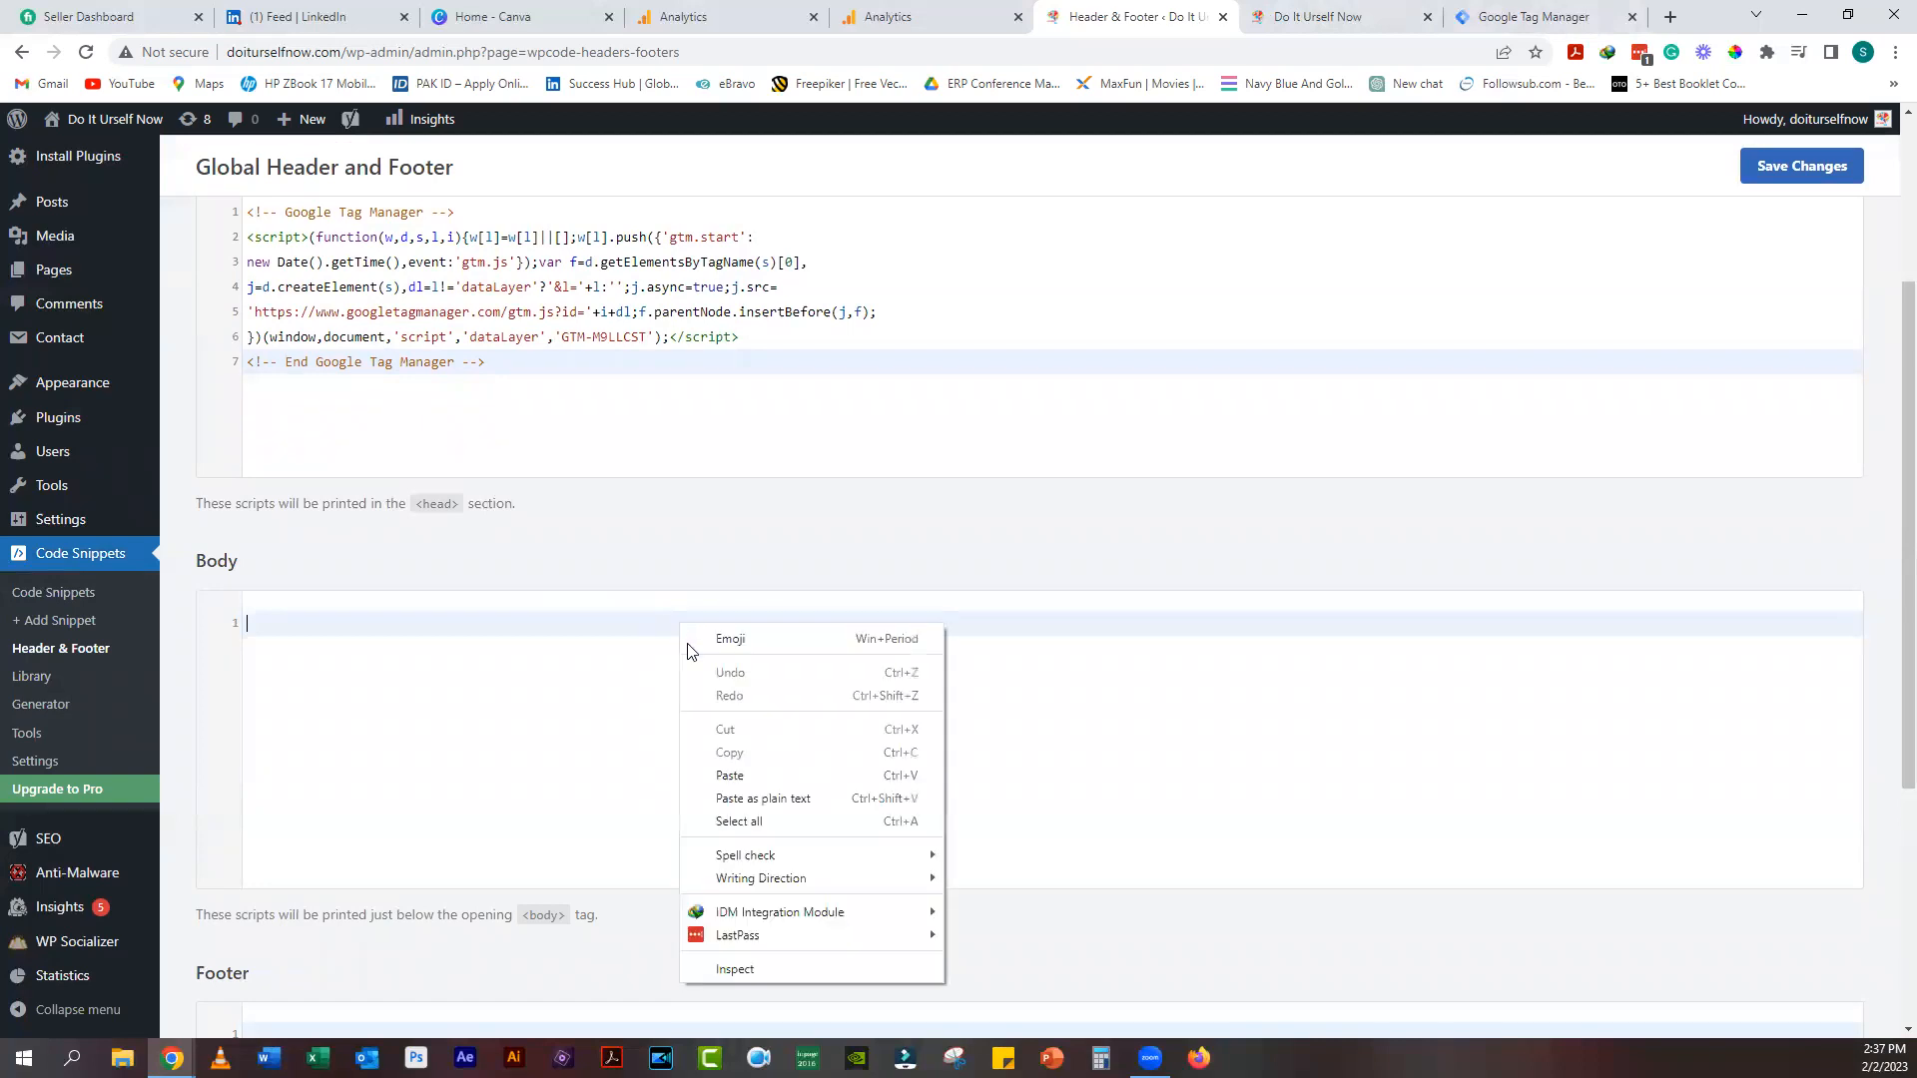
{"action": "left_click", "coordinate": [744, 777]}
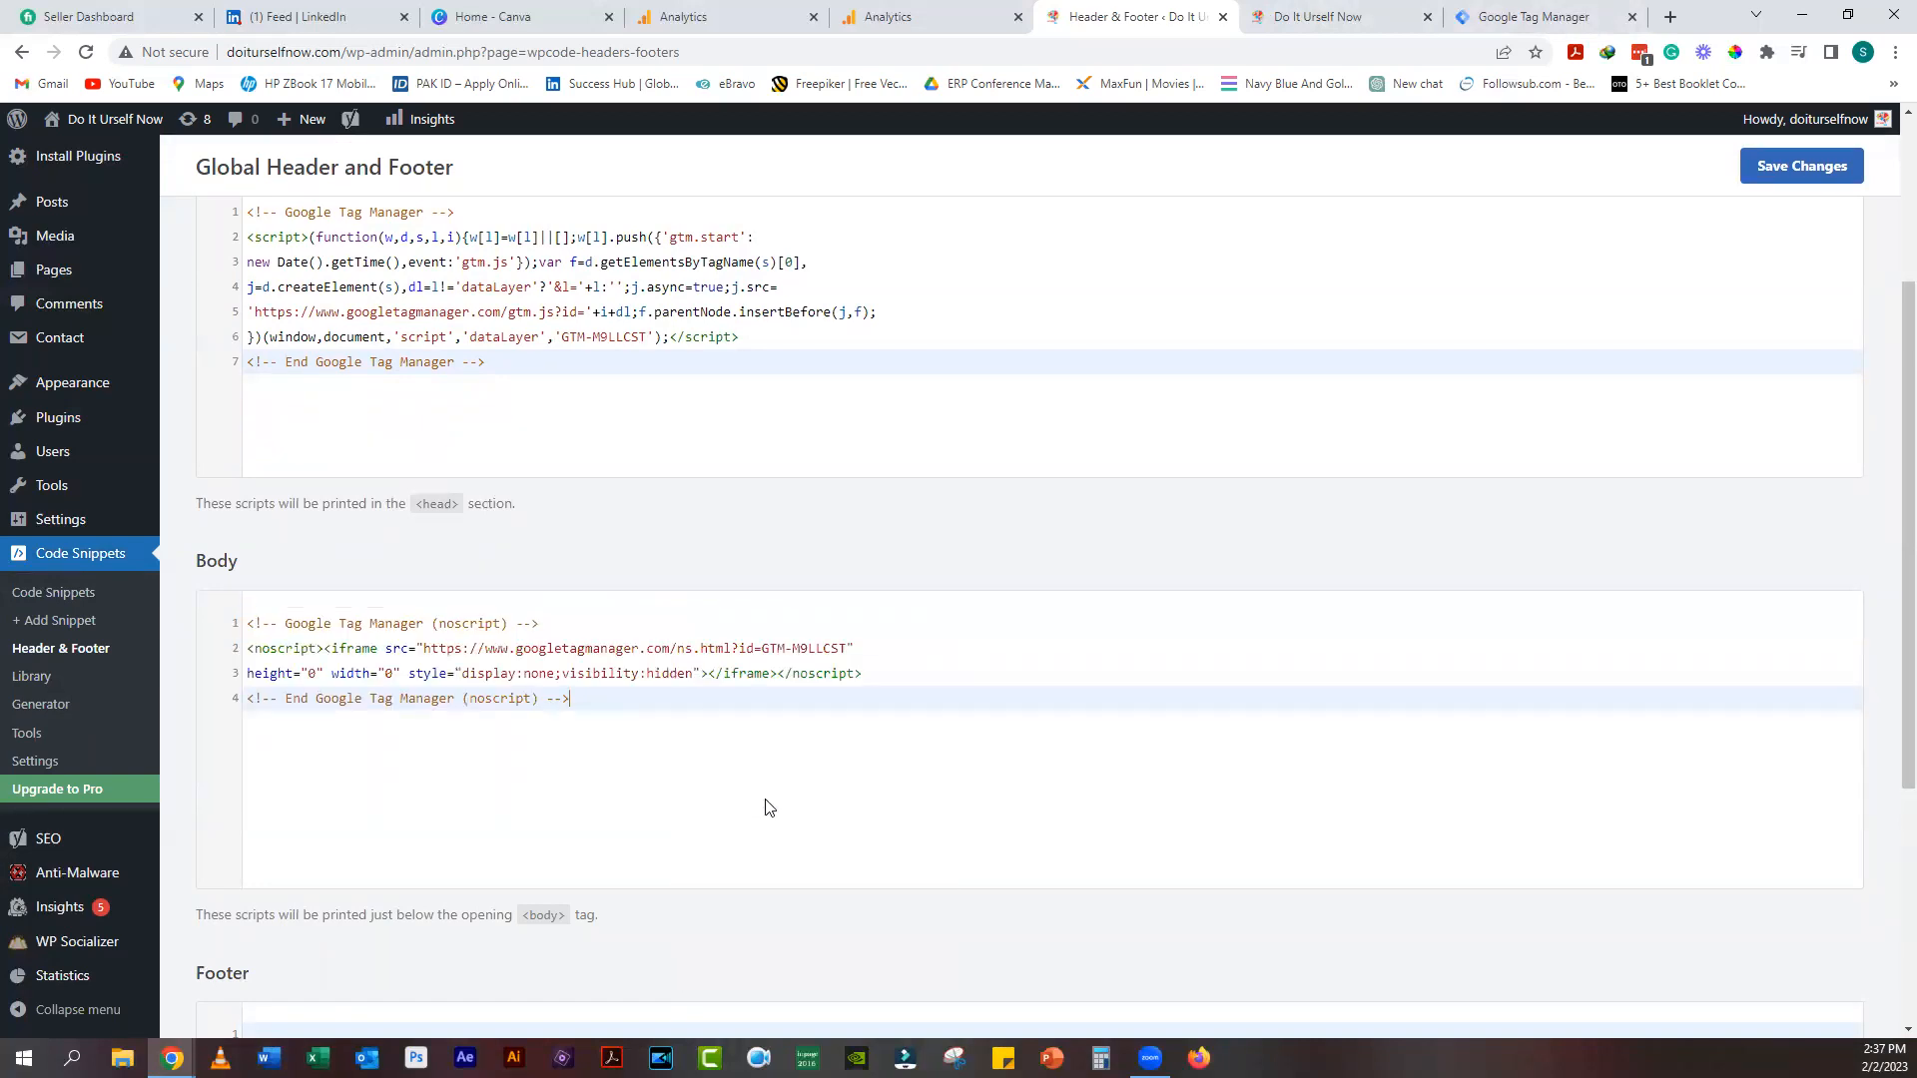
{"action": "scroll", "coordinate": [762, 794], "scroll_direction": "down", "scroll_amount": 4}
{"action": "scroll", "coordinate": [759, 788], "scroll_direction": "up", "scroll_amount": 7}
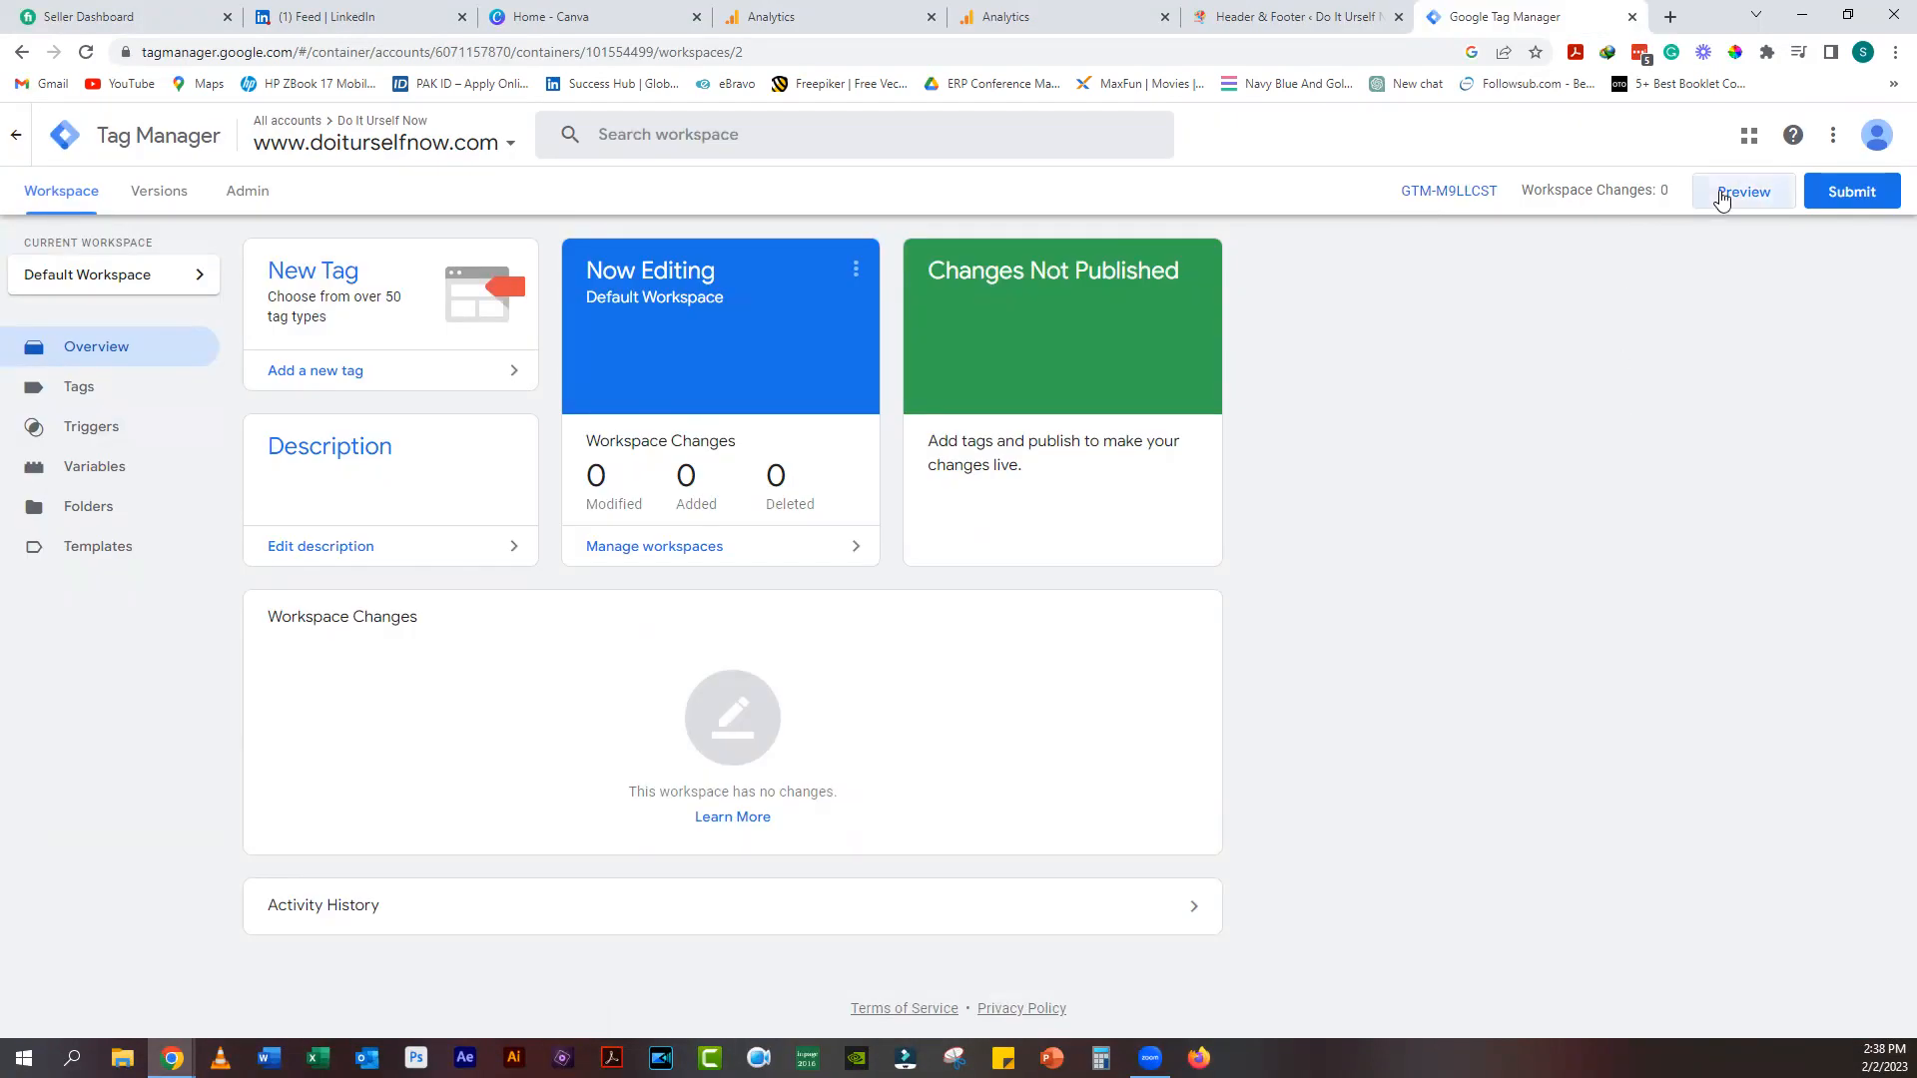
{"action": "left_click", "coordinate": [1742, 192]}
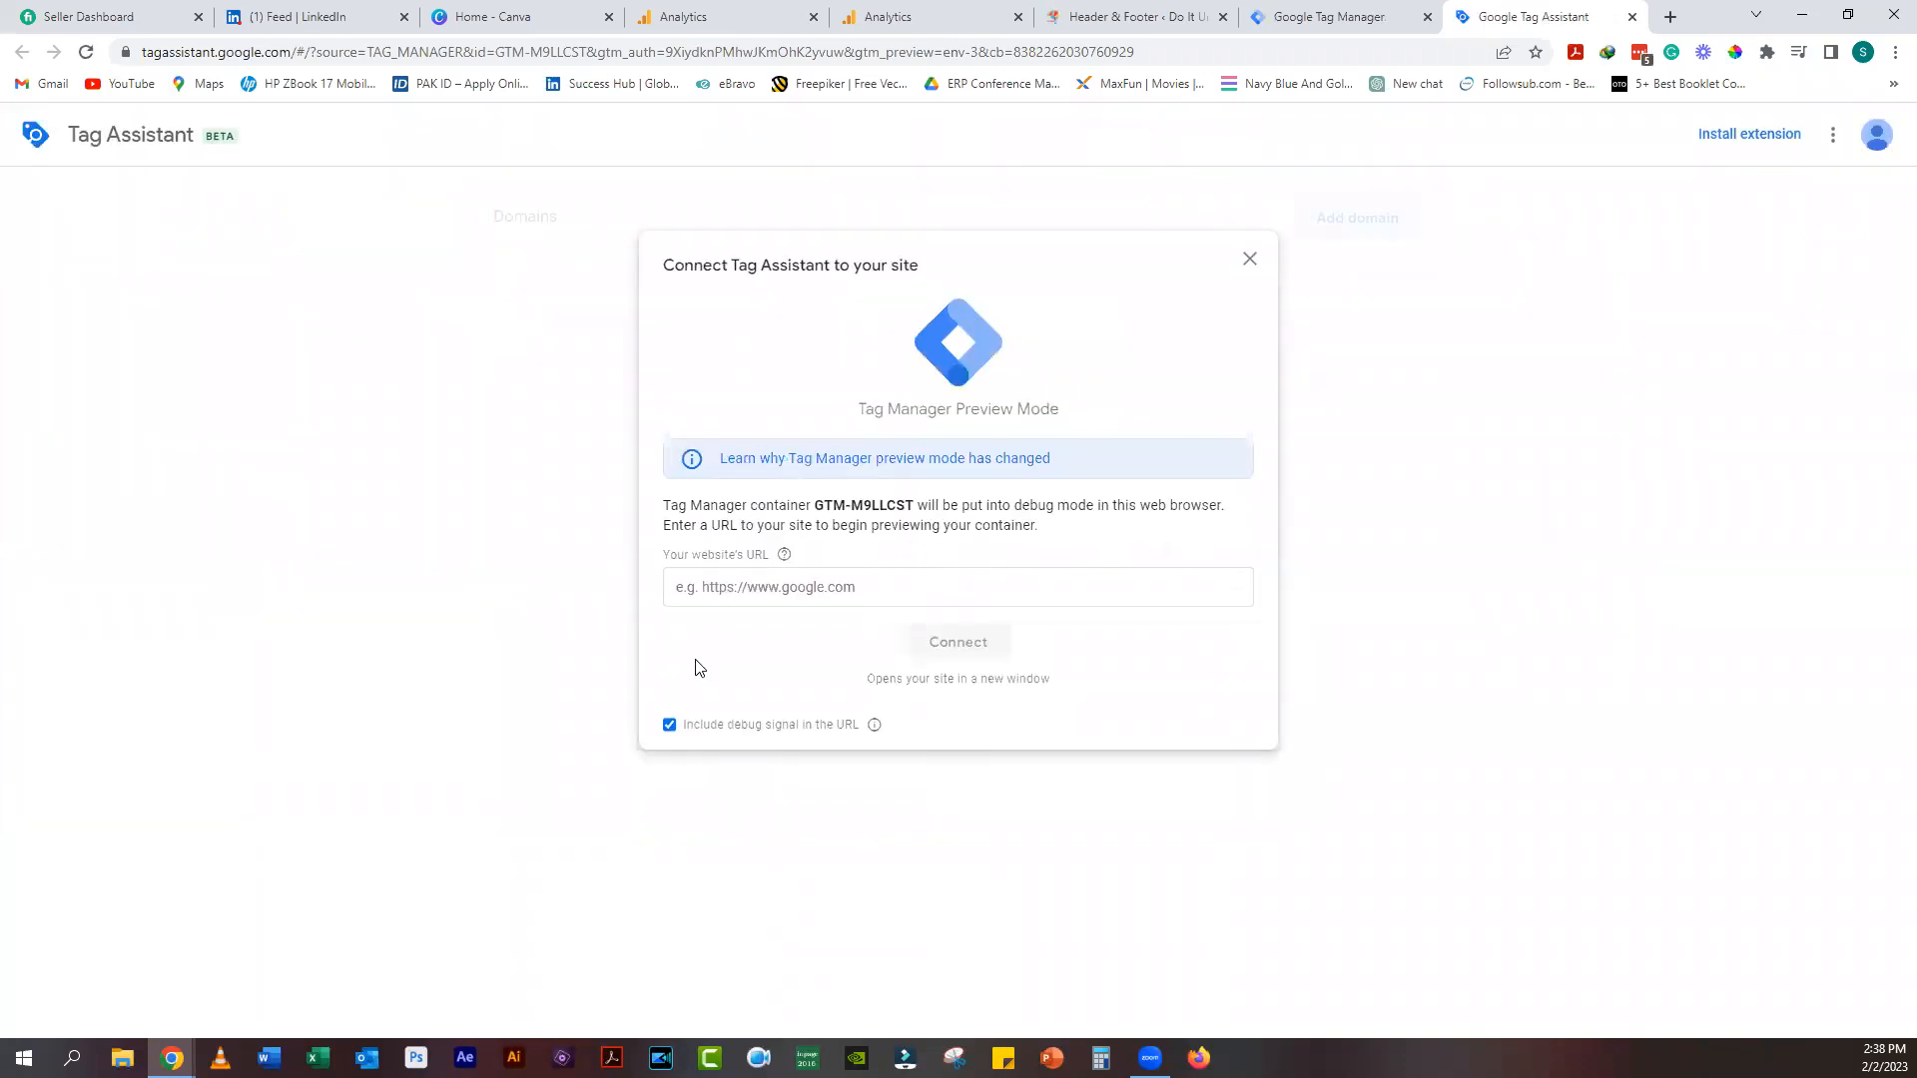
{"action": "left_click", "coordinate": [874, 595]}
{"action": "key", "text": "ctrl+v"}
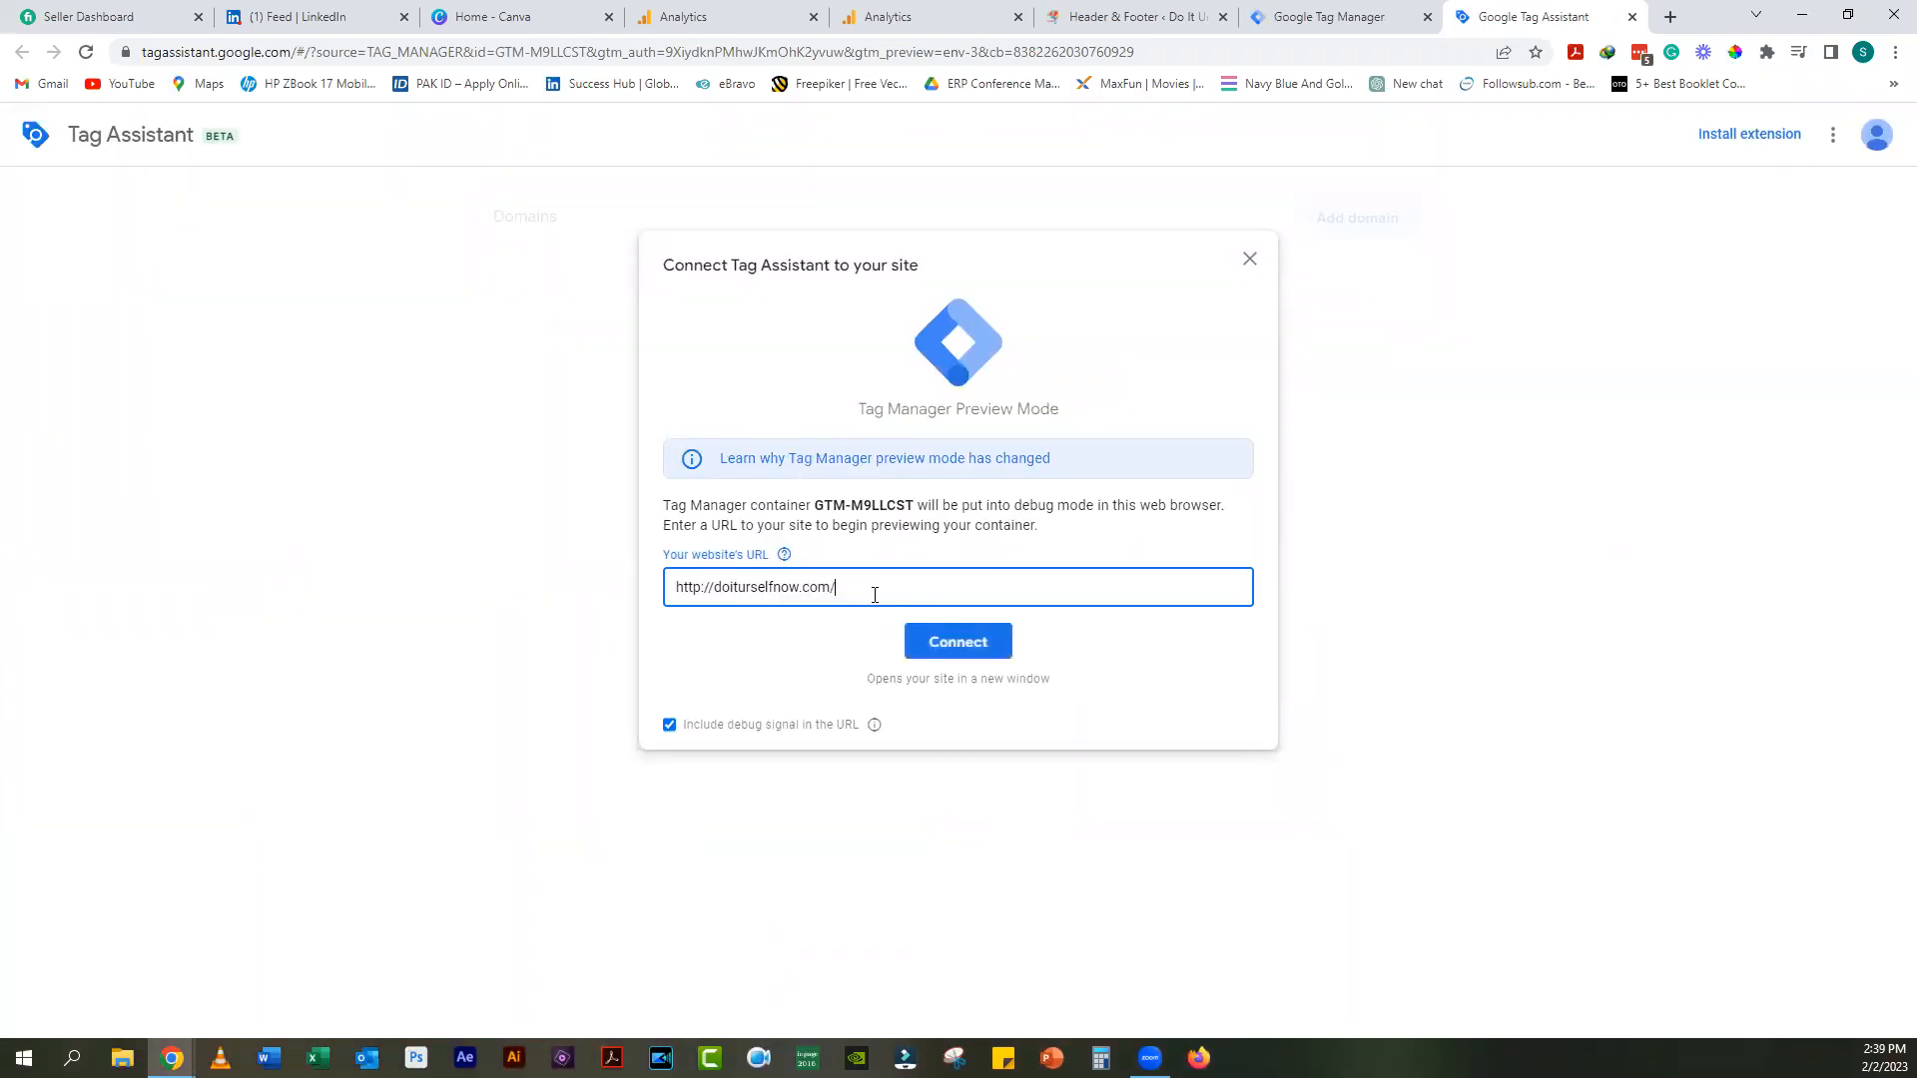
{"action": "left_click", "coordinate": [960, 644]}
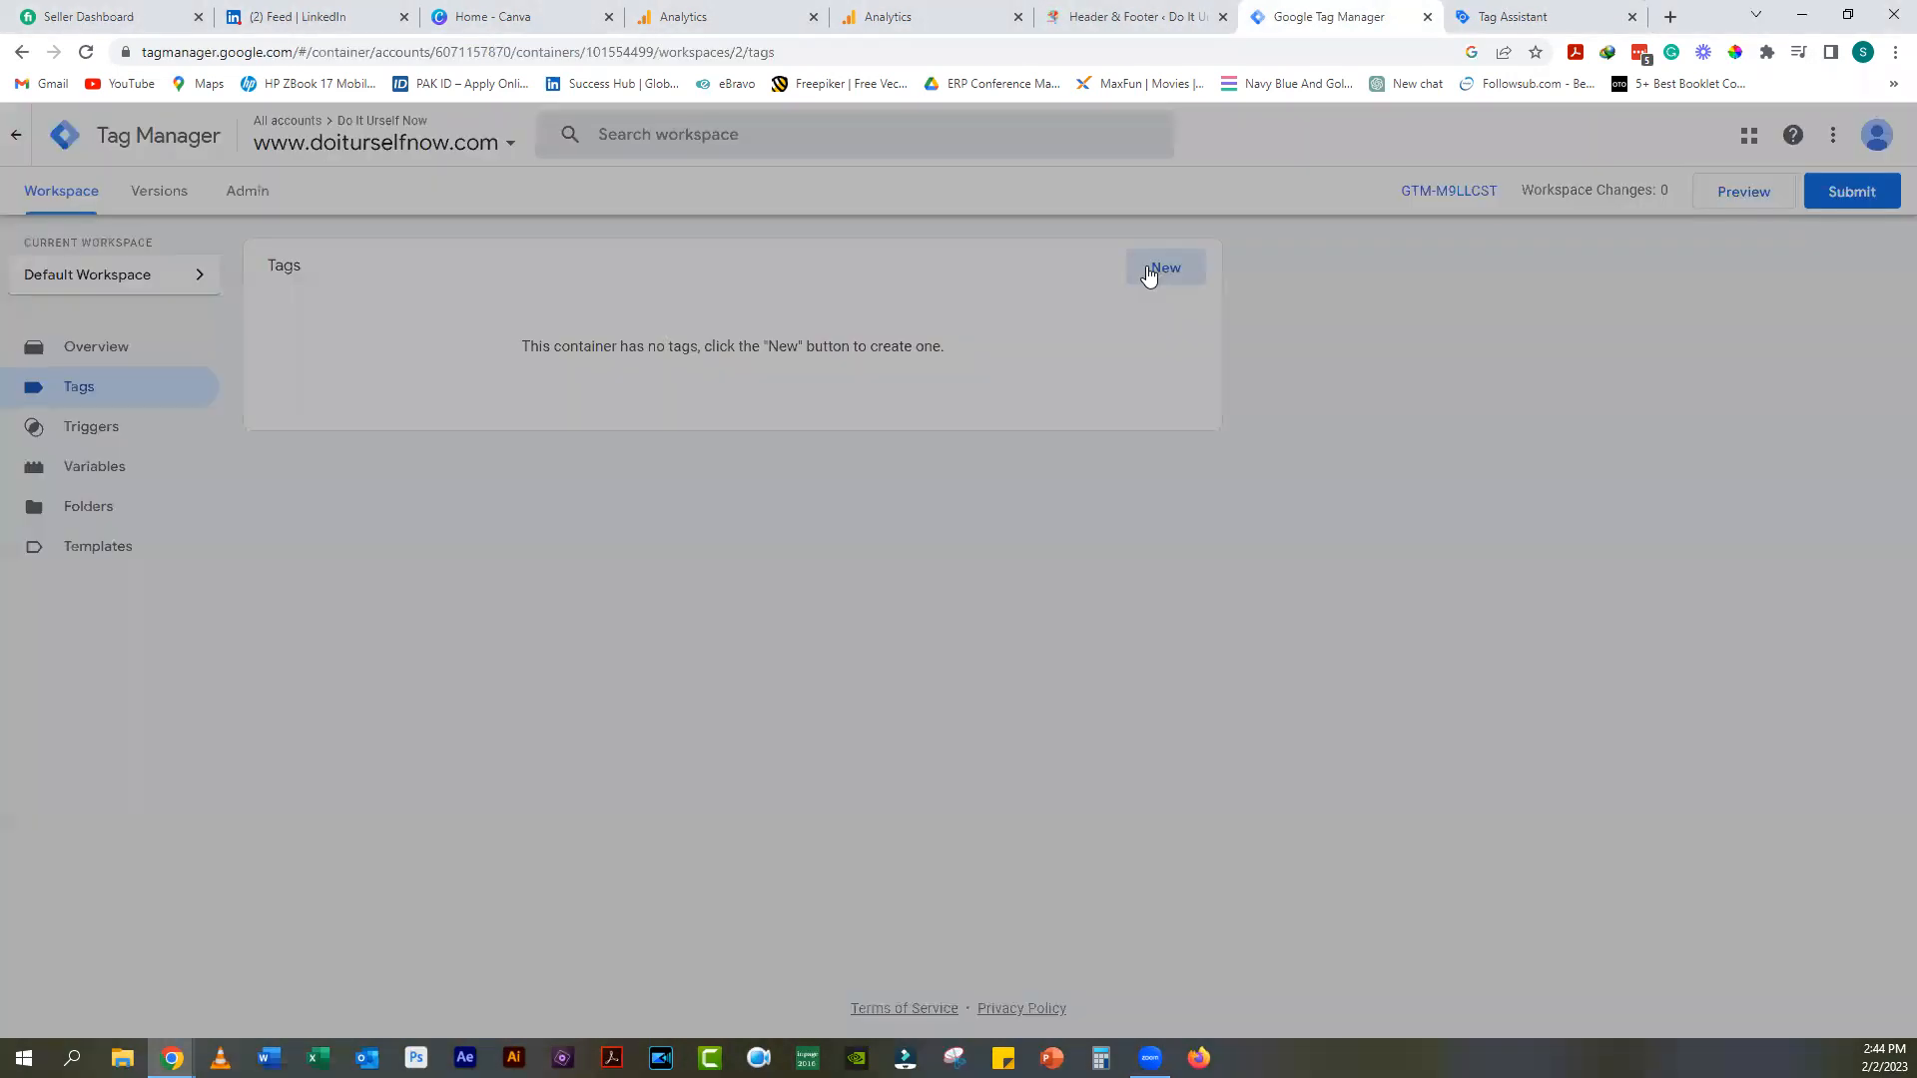
{"action": "left_click", "coordinate": [1148, 268]}
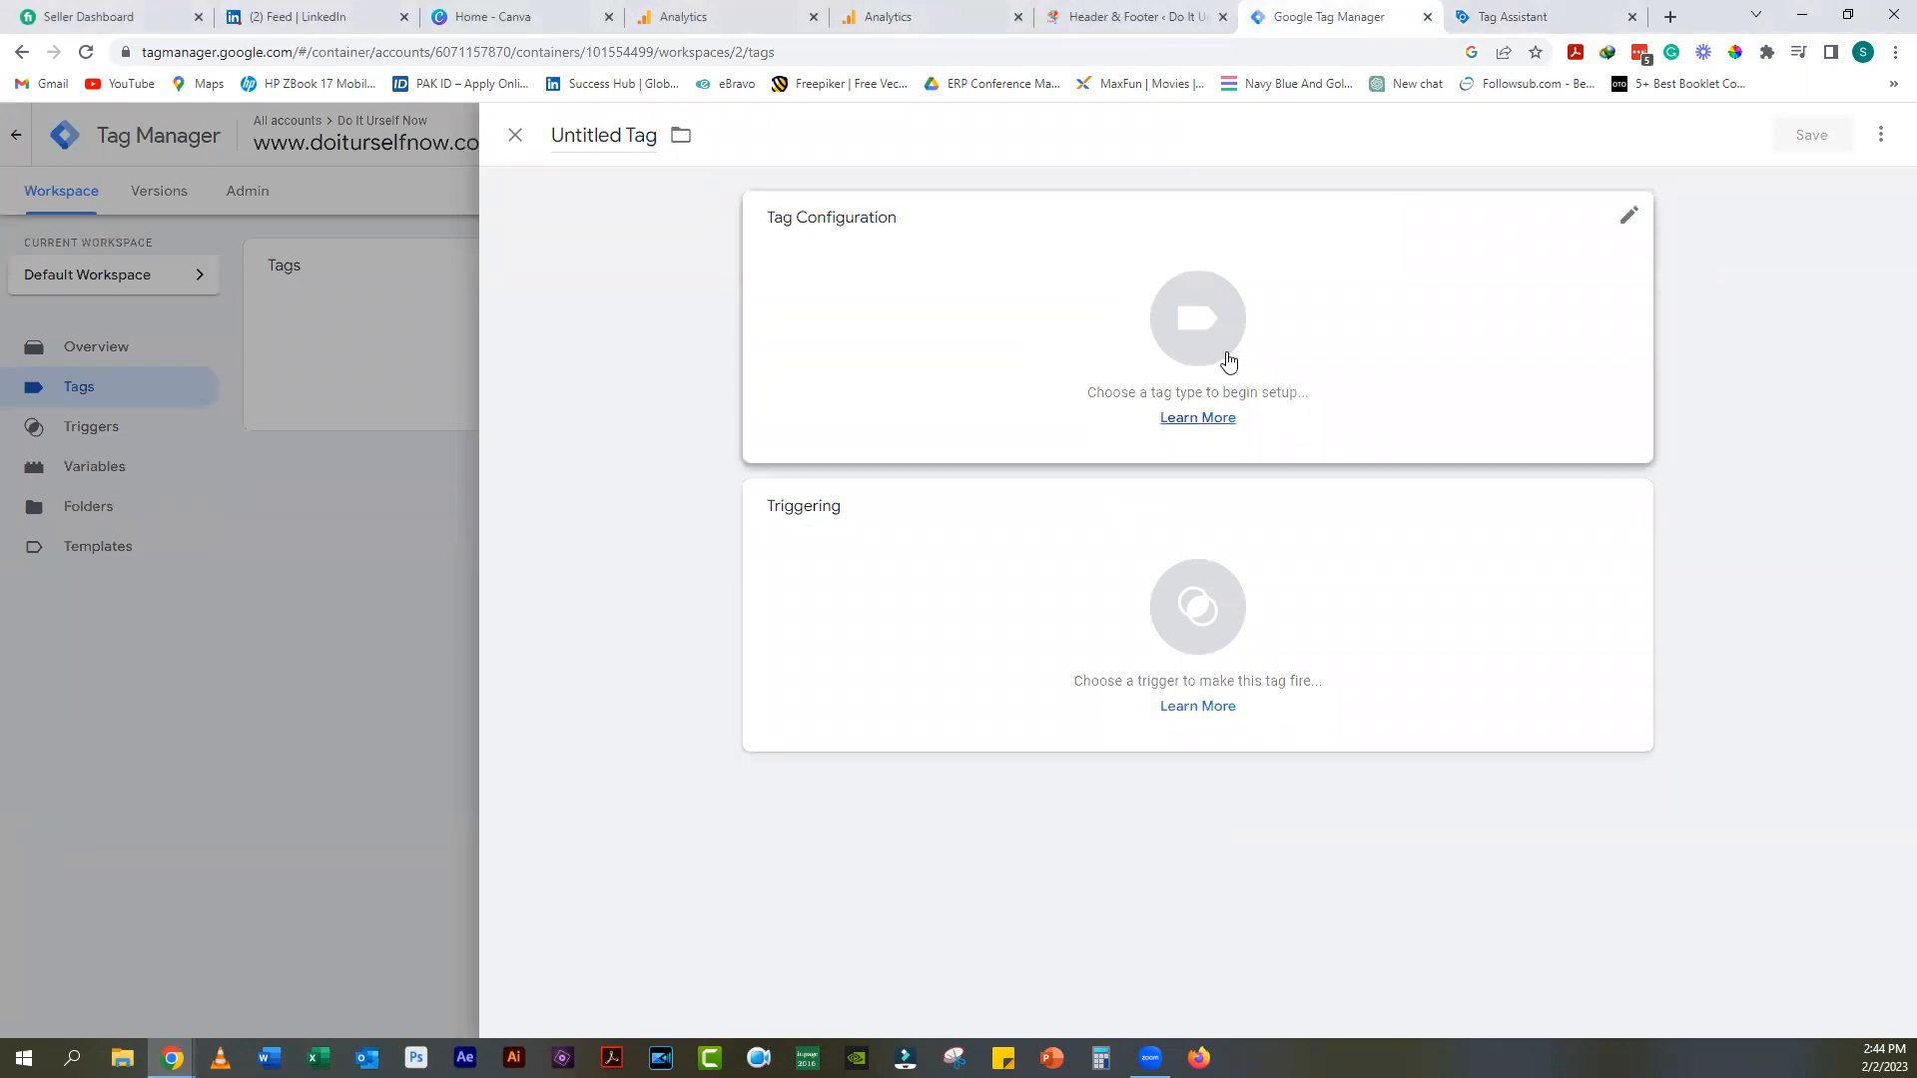
Step: Make the new tag a GA4 Configuration tag for G-L51SGE6QCF firing on All Pages
{"action": "left_click", "coordinate": [1630, 214]}
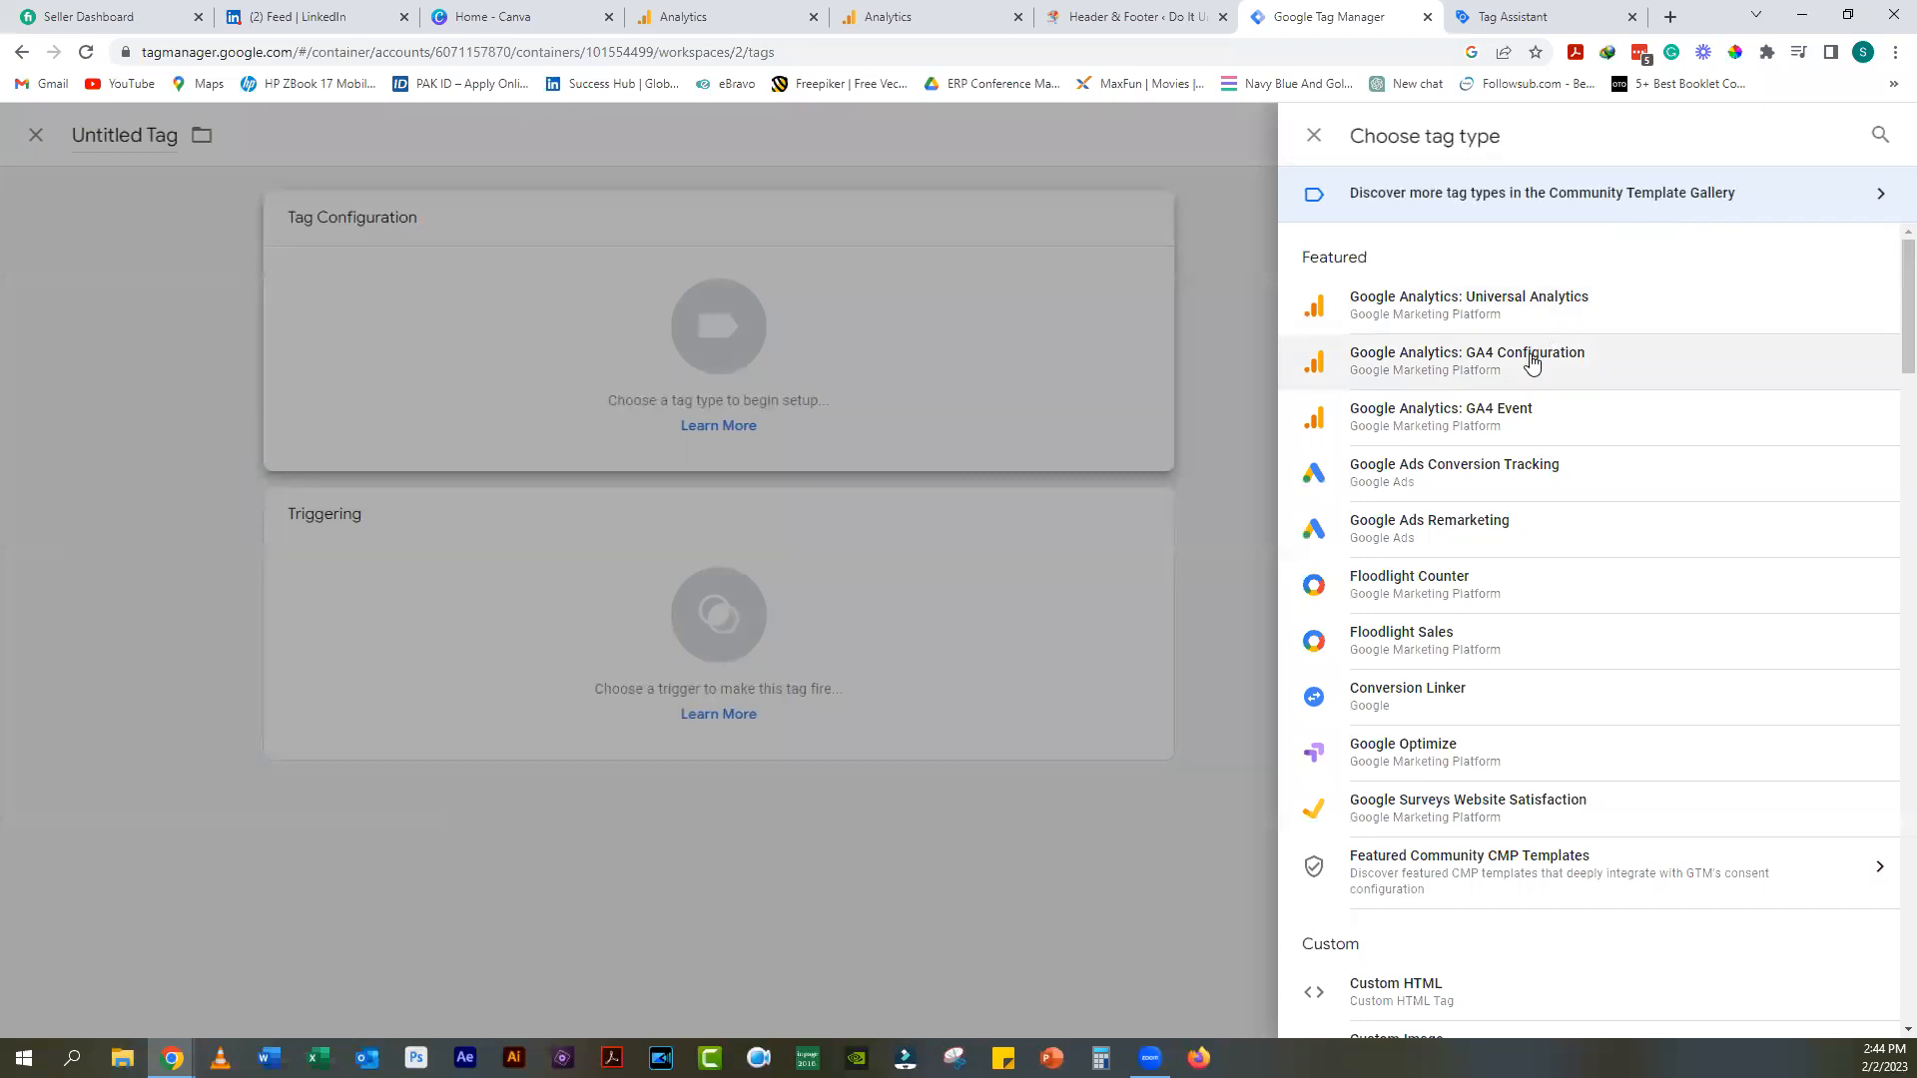
{"action": "left_click", "coordinate": [1533, 361]}
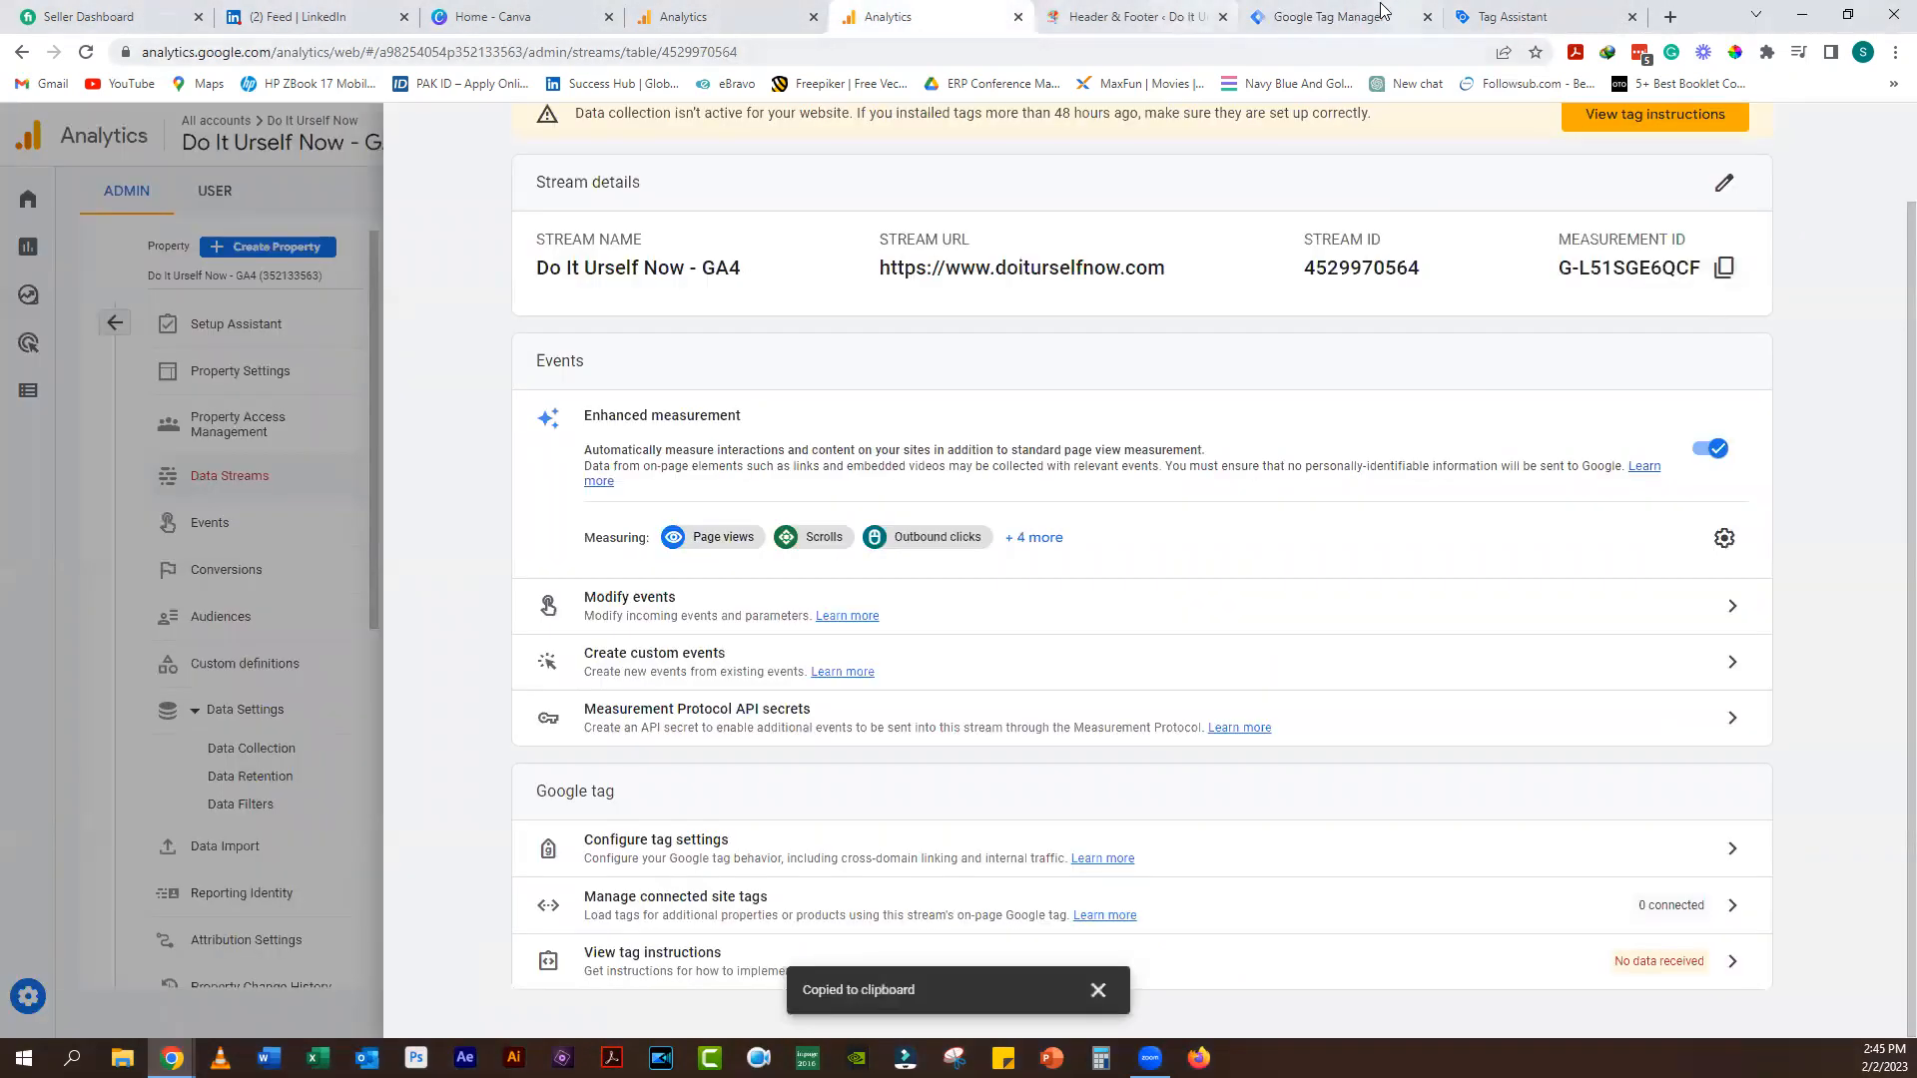
{"action": "left_click", "coordinate": [1338, 10]}
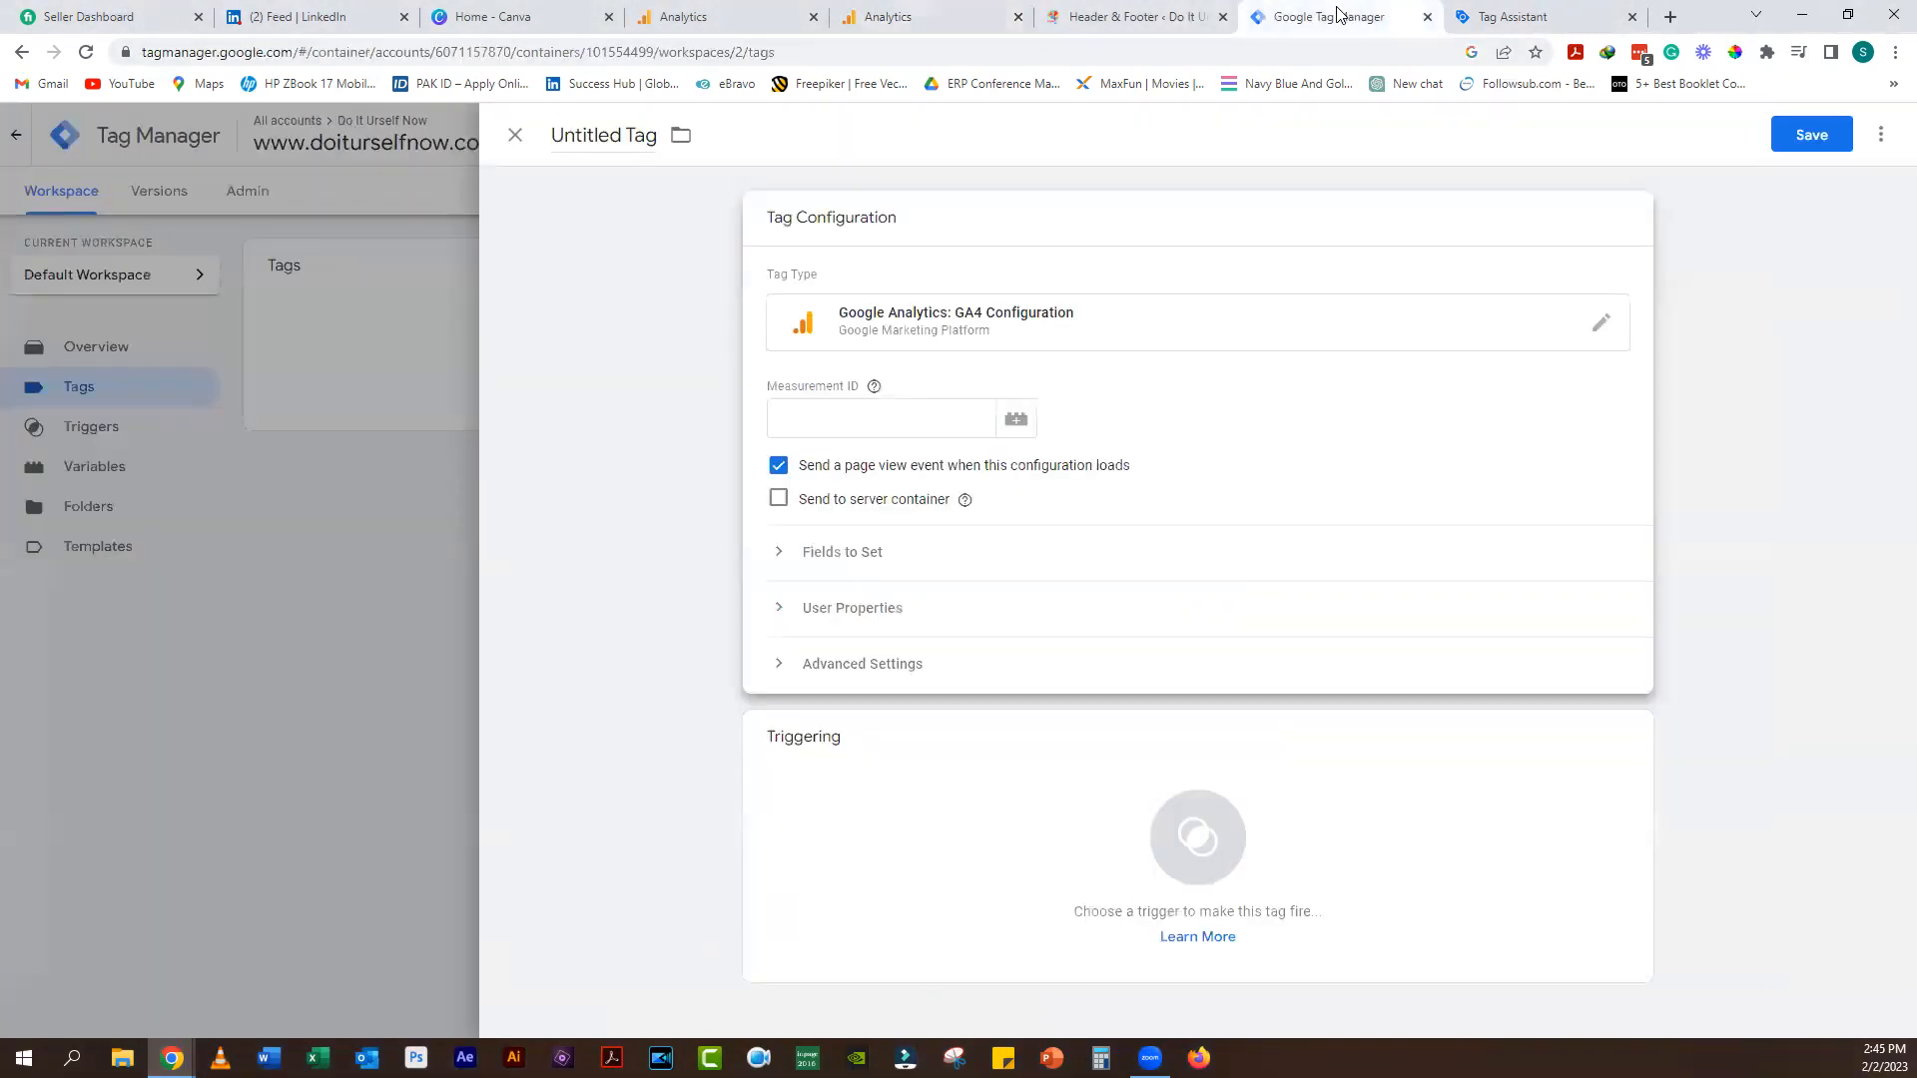
{"action": "right_click", "coordinate": [913, 420]}
{"action": "left_click", "coordinate": [966, 557]}
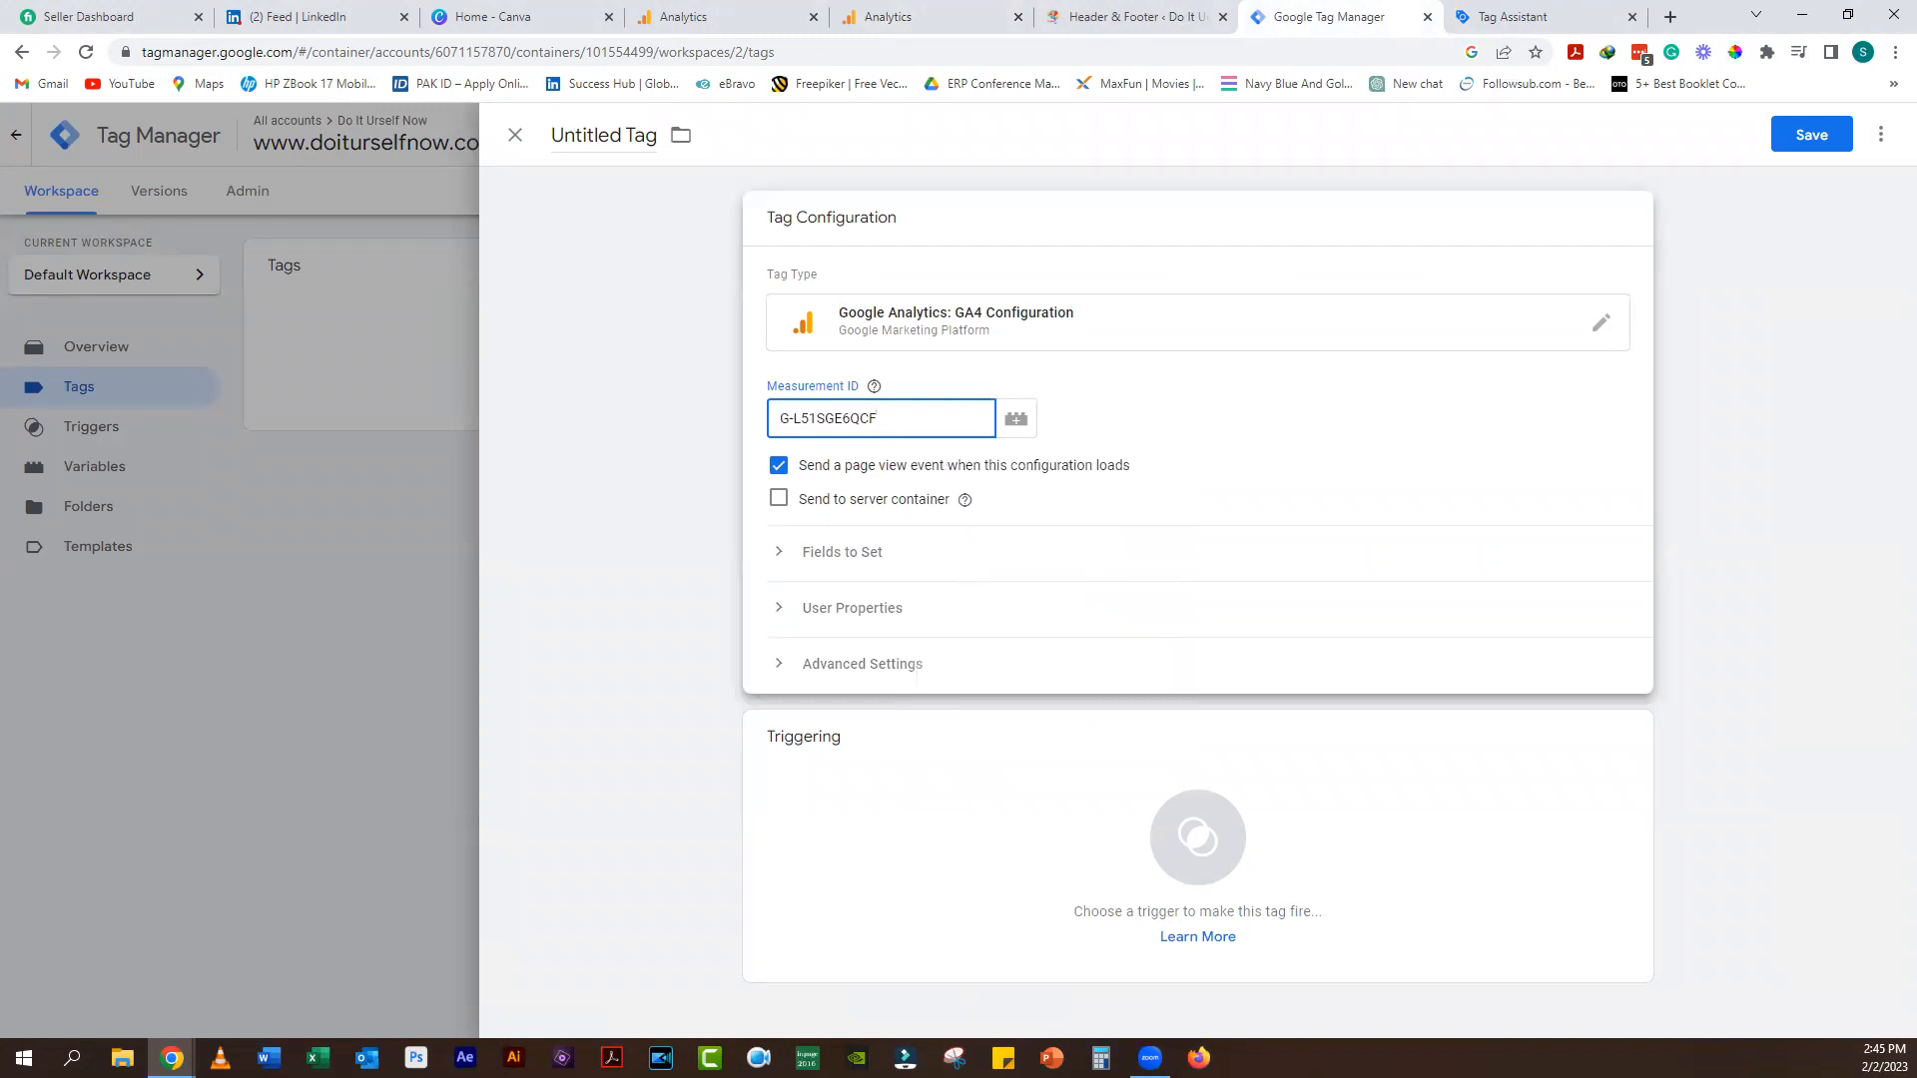
{"action": "left_click", "coordinate": [1619, 729]}
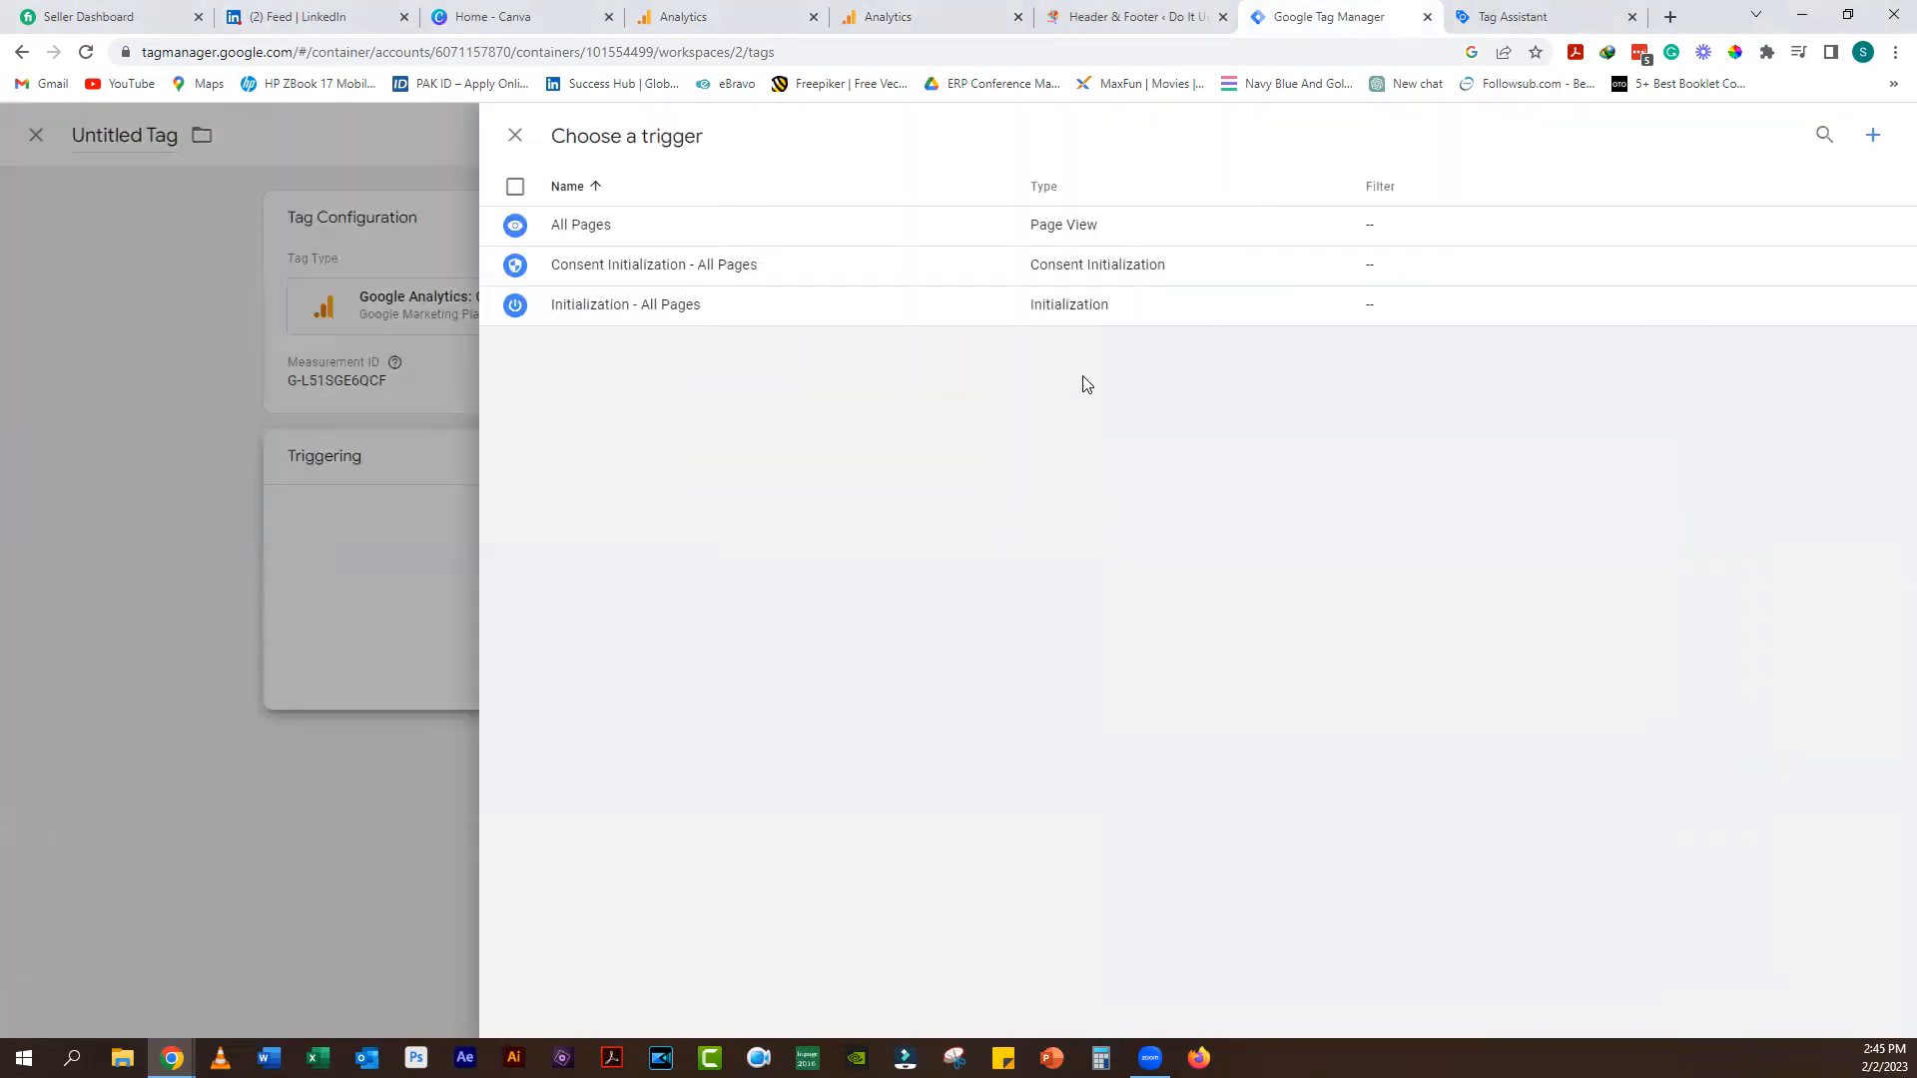
{"action": "left_click", "coordinate": [1220, 240]}
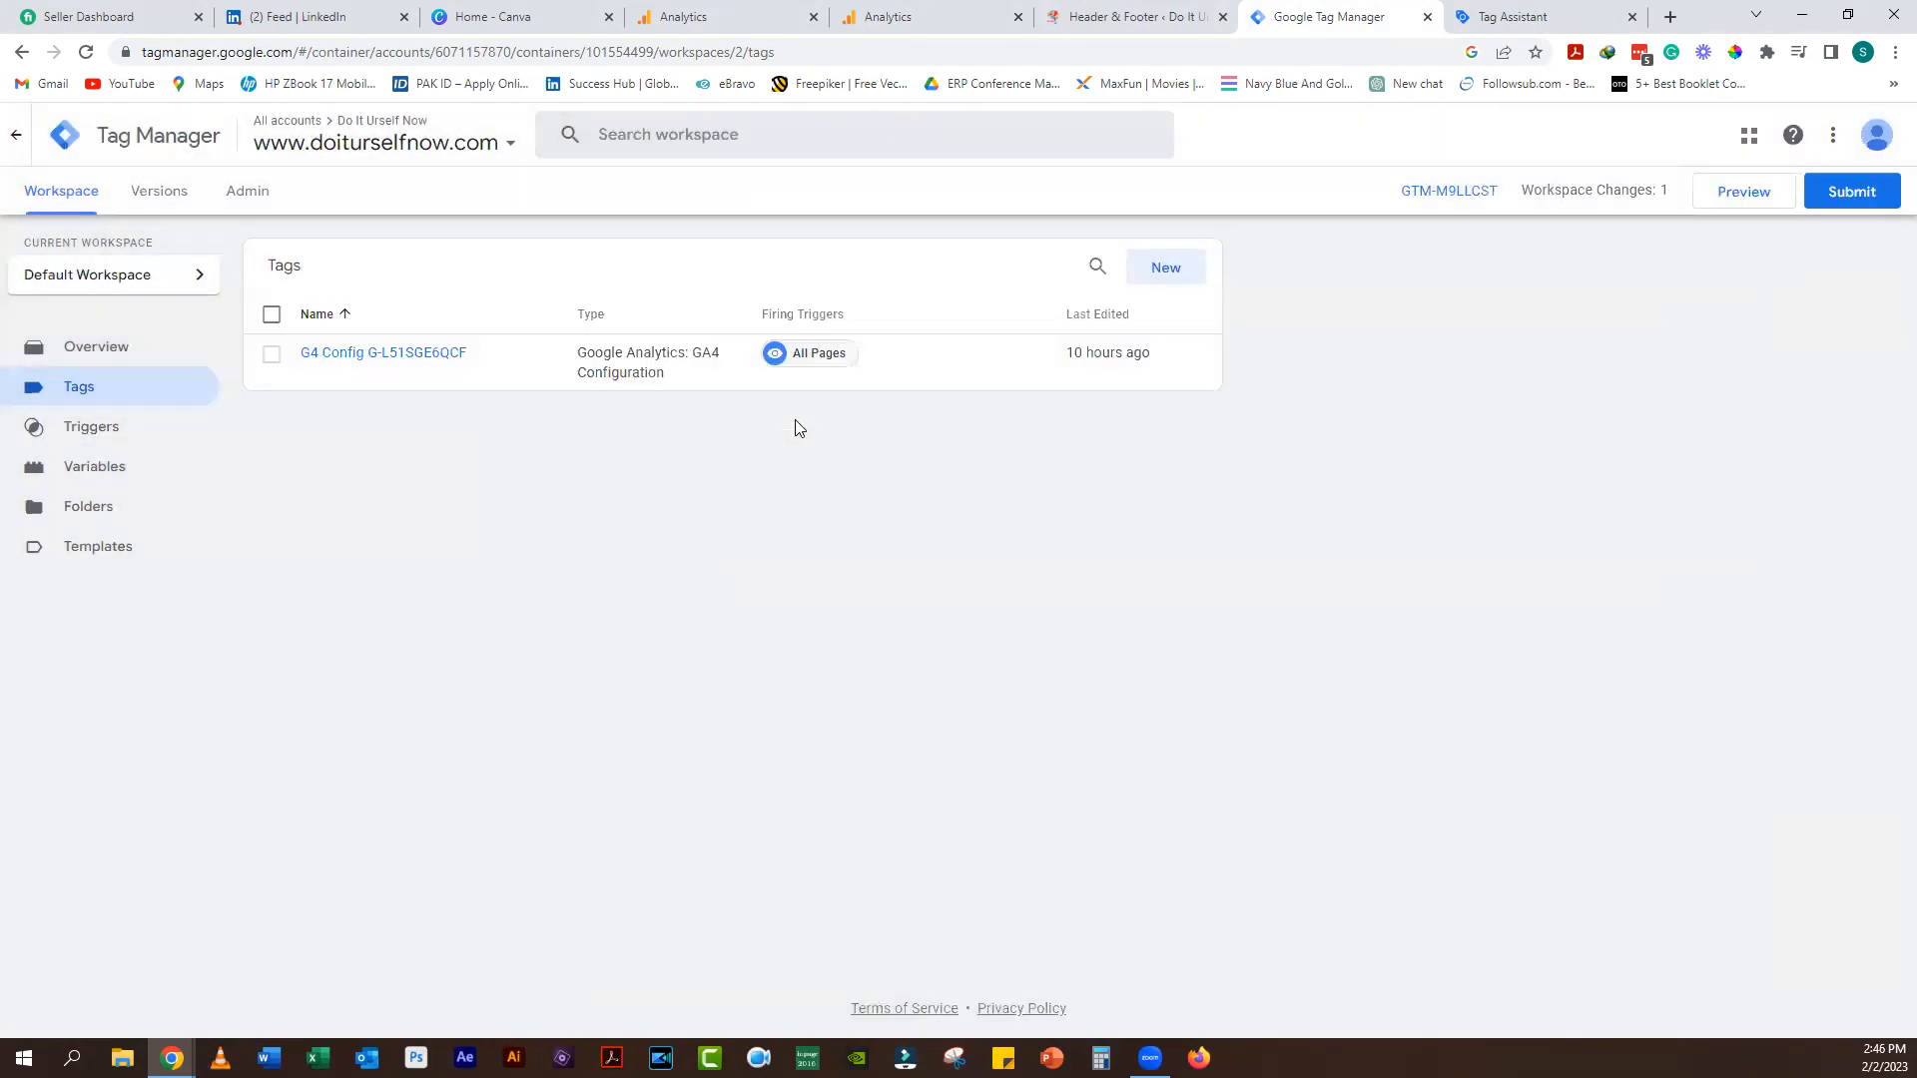
Step: Connect the Tag Manager preview to doiturselfnow.com, then open the Analytics Admin settings
{"action": "left_click", "coordinate": [1749, 192]}
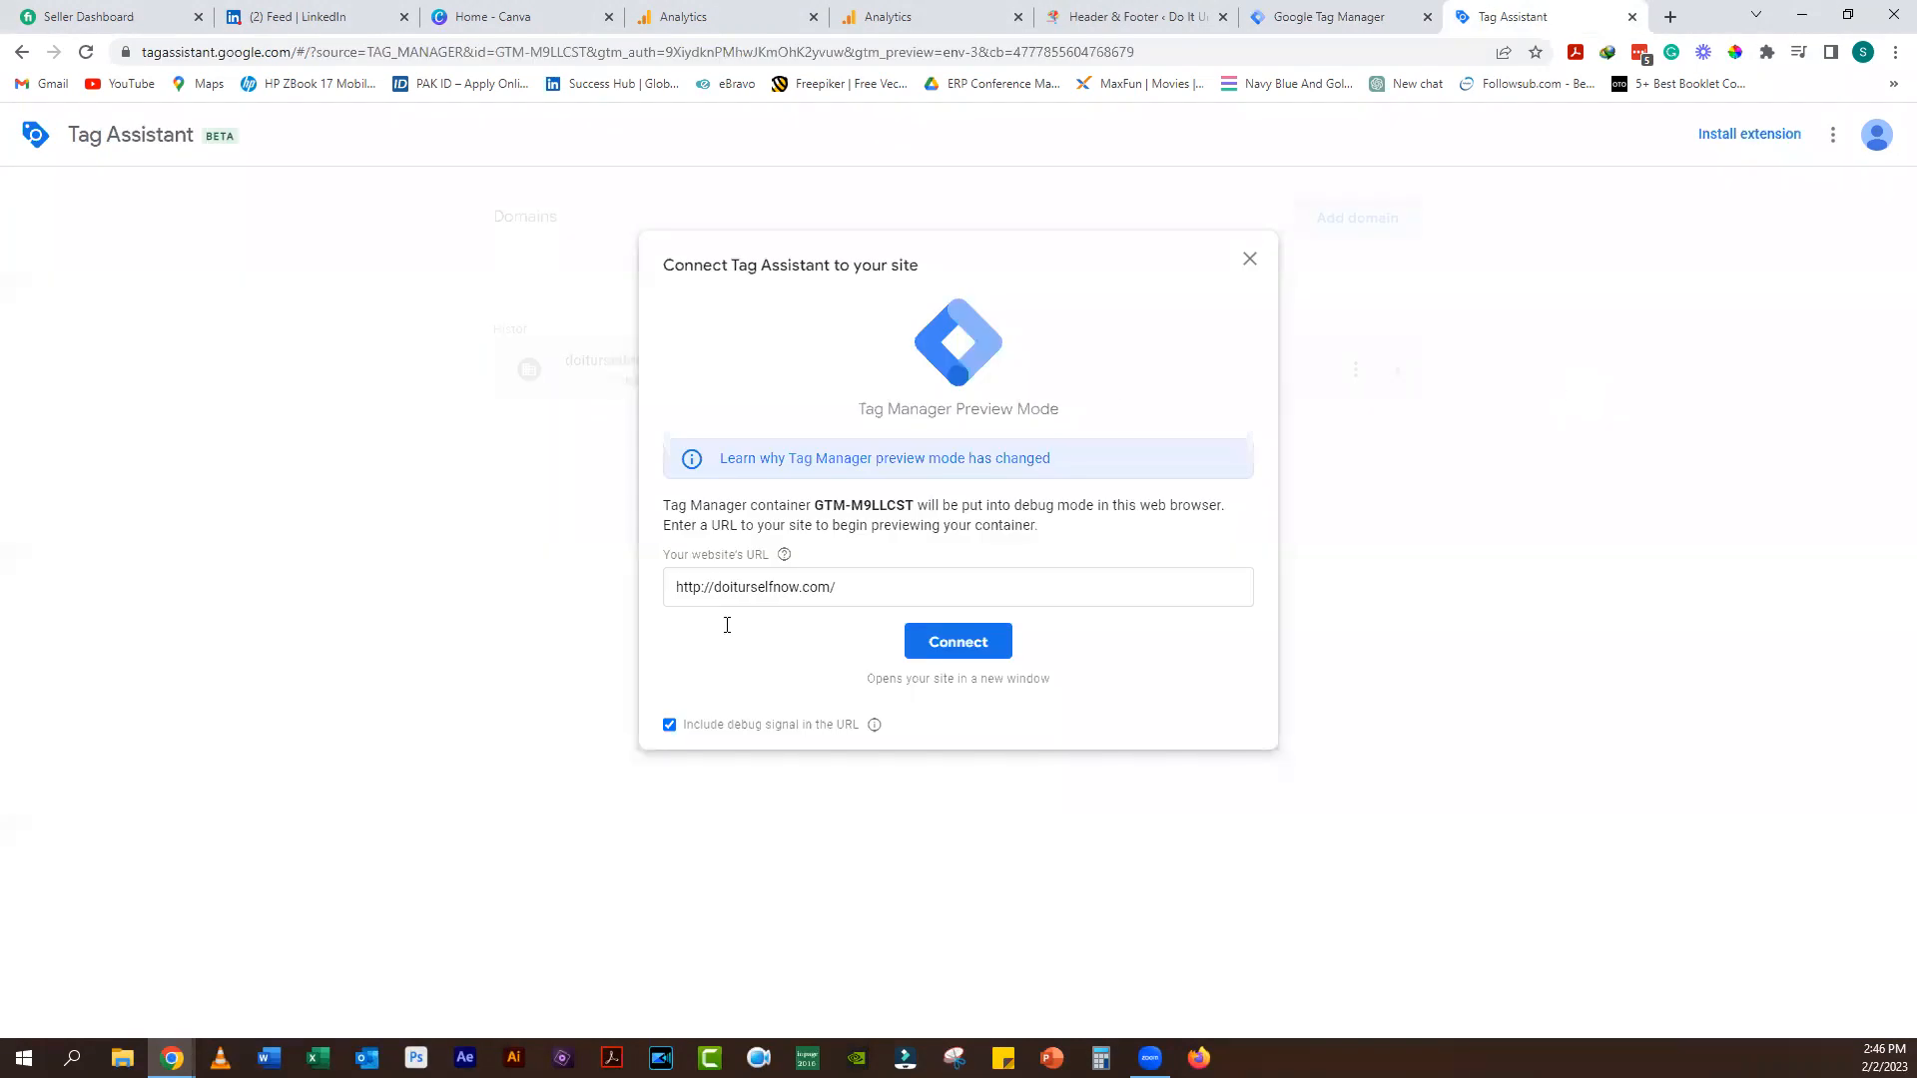
{"action": "left_click", "coordinate": [941, 645]}
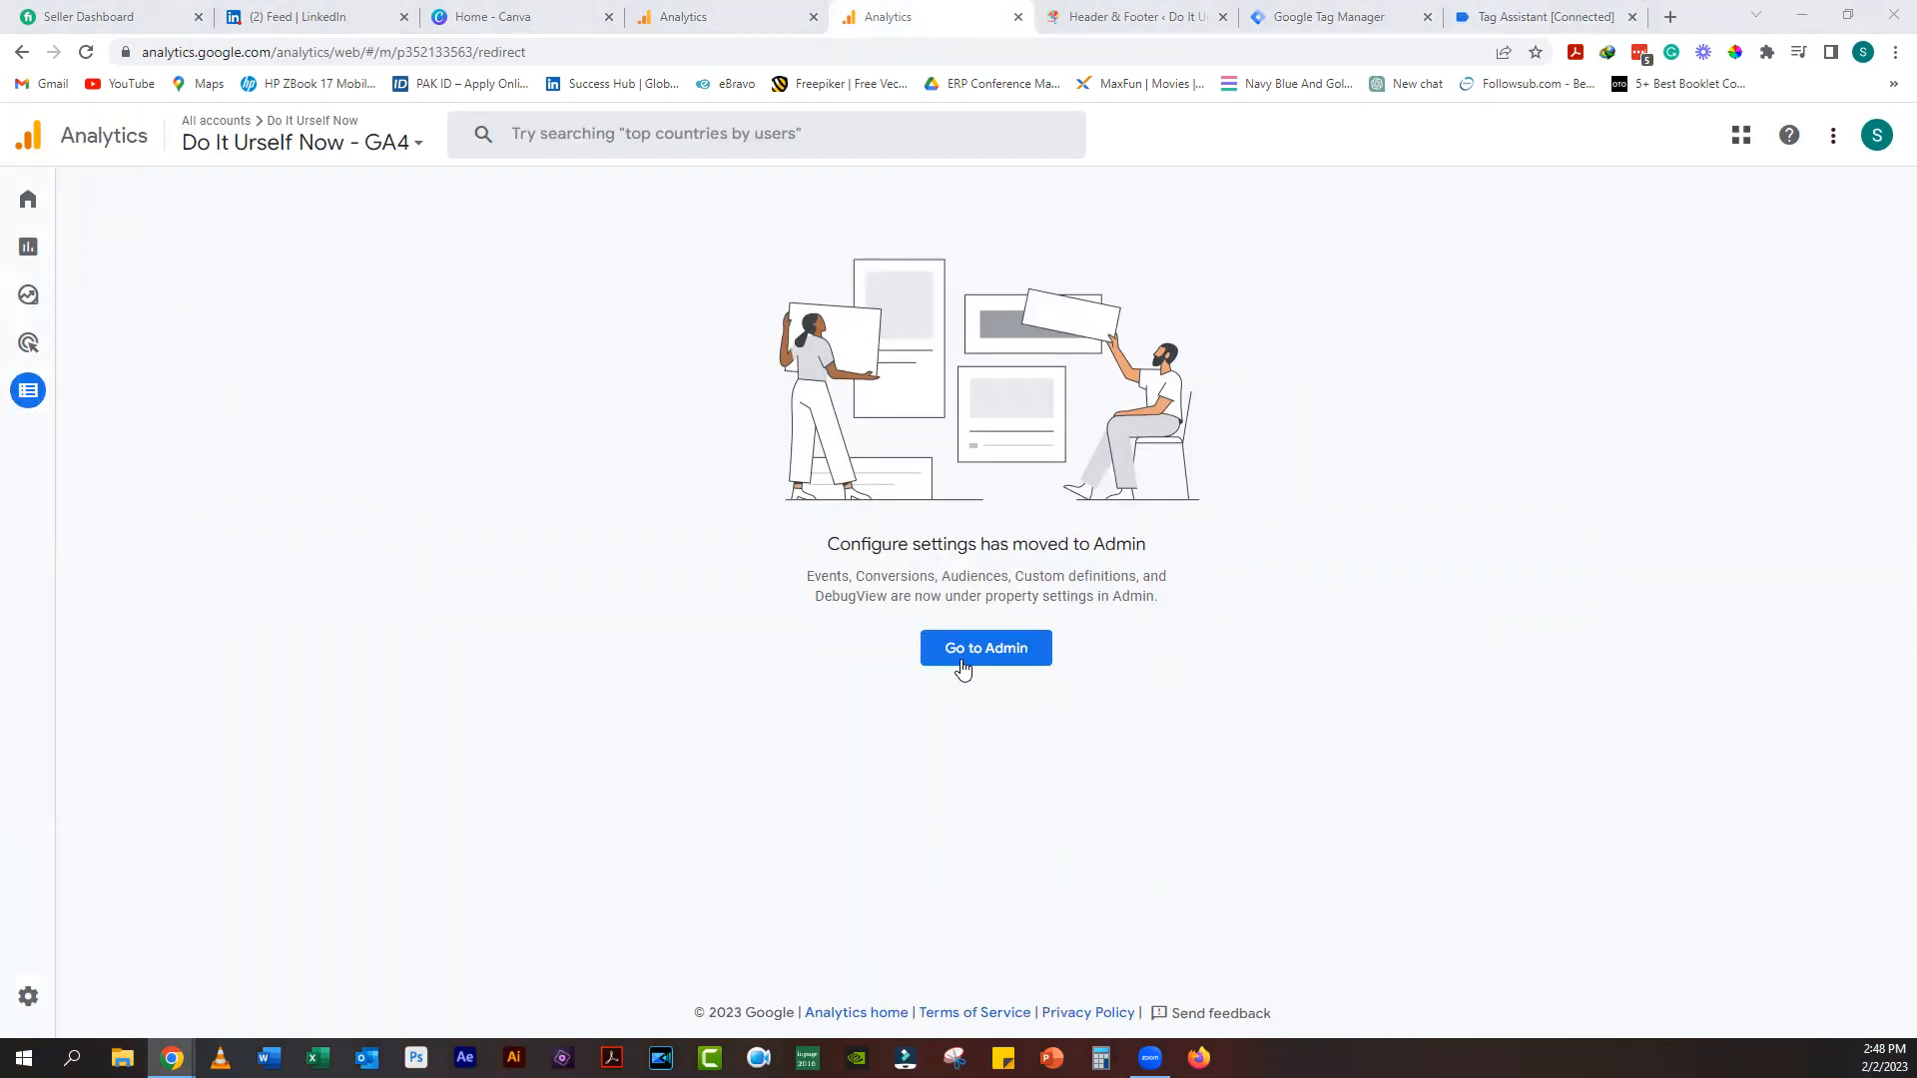
{"action": "left_click", "coordinate": [963, 666]}
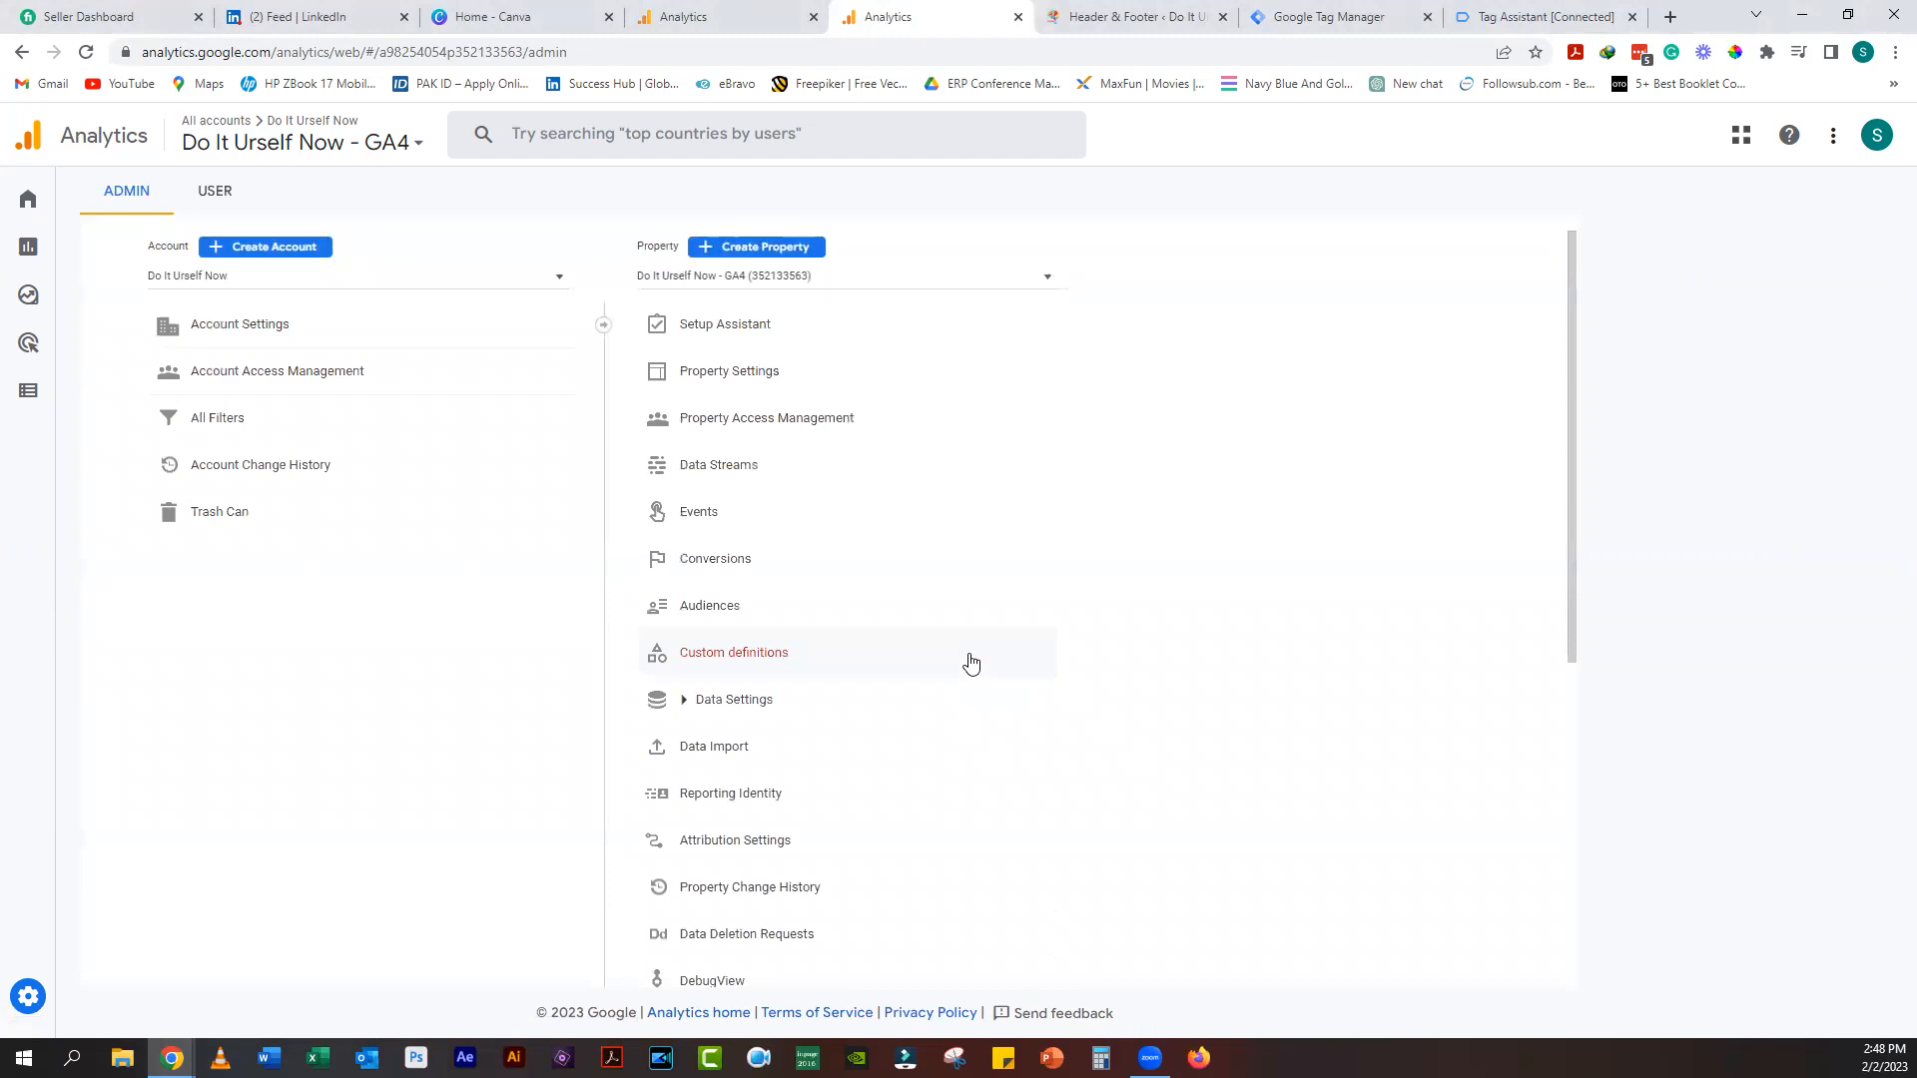
Step: Open the GA4 property's DebugView to check for incoming events
{"action": "left_click", "coordinate": [739, 979]}
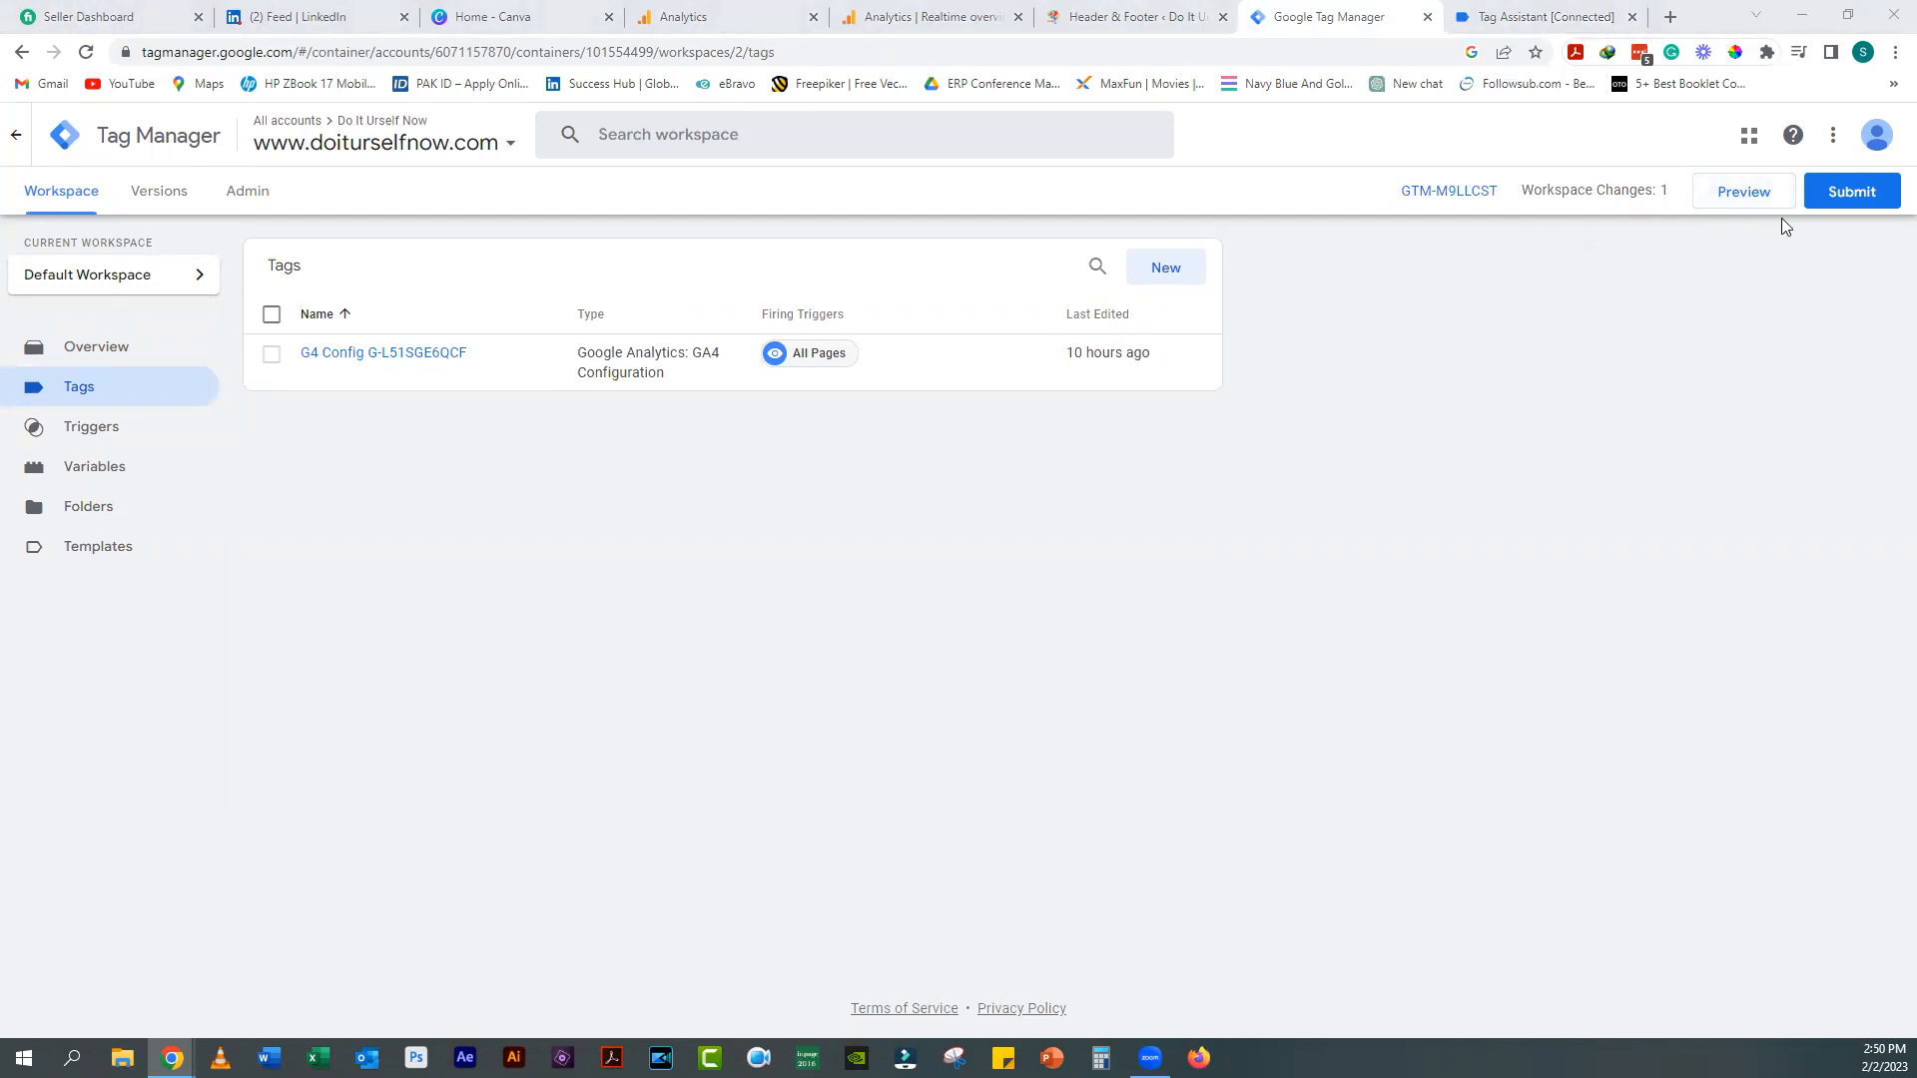
Step: Publish the Tag Manager workspace changes as version 'Installed G4', making Version 2 live
{"action": "left_click", "coordinate": [1813, 203]}
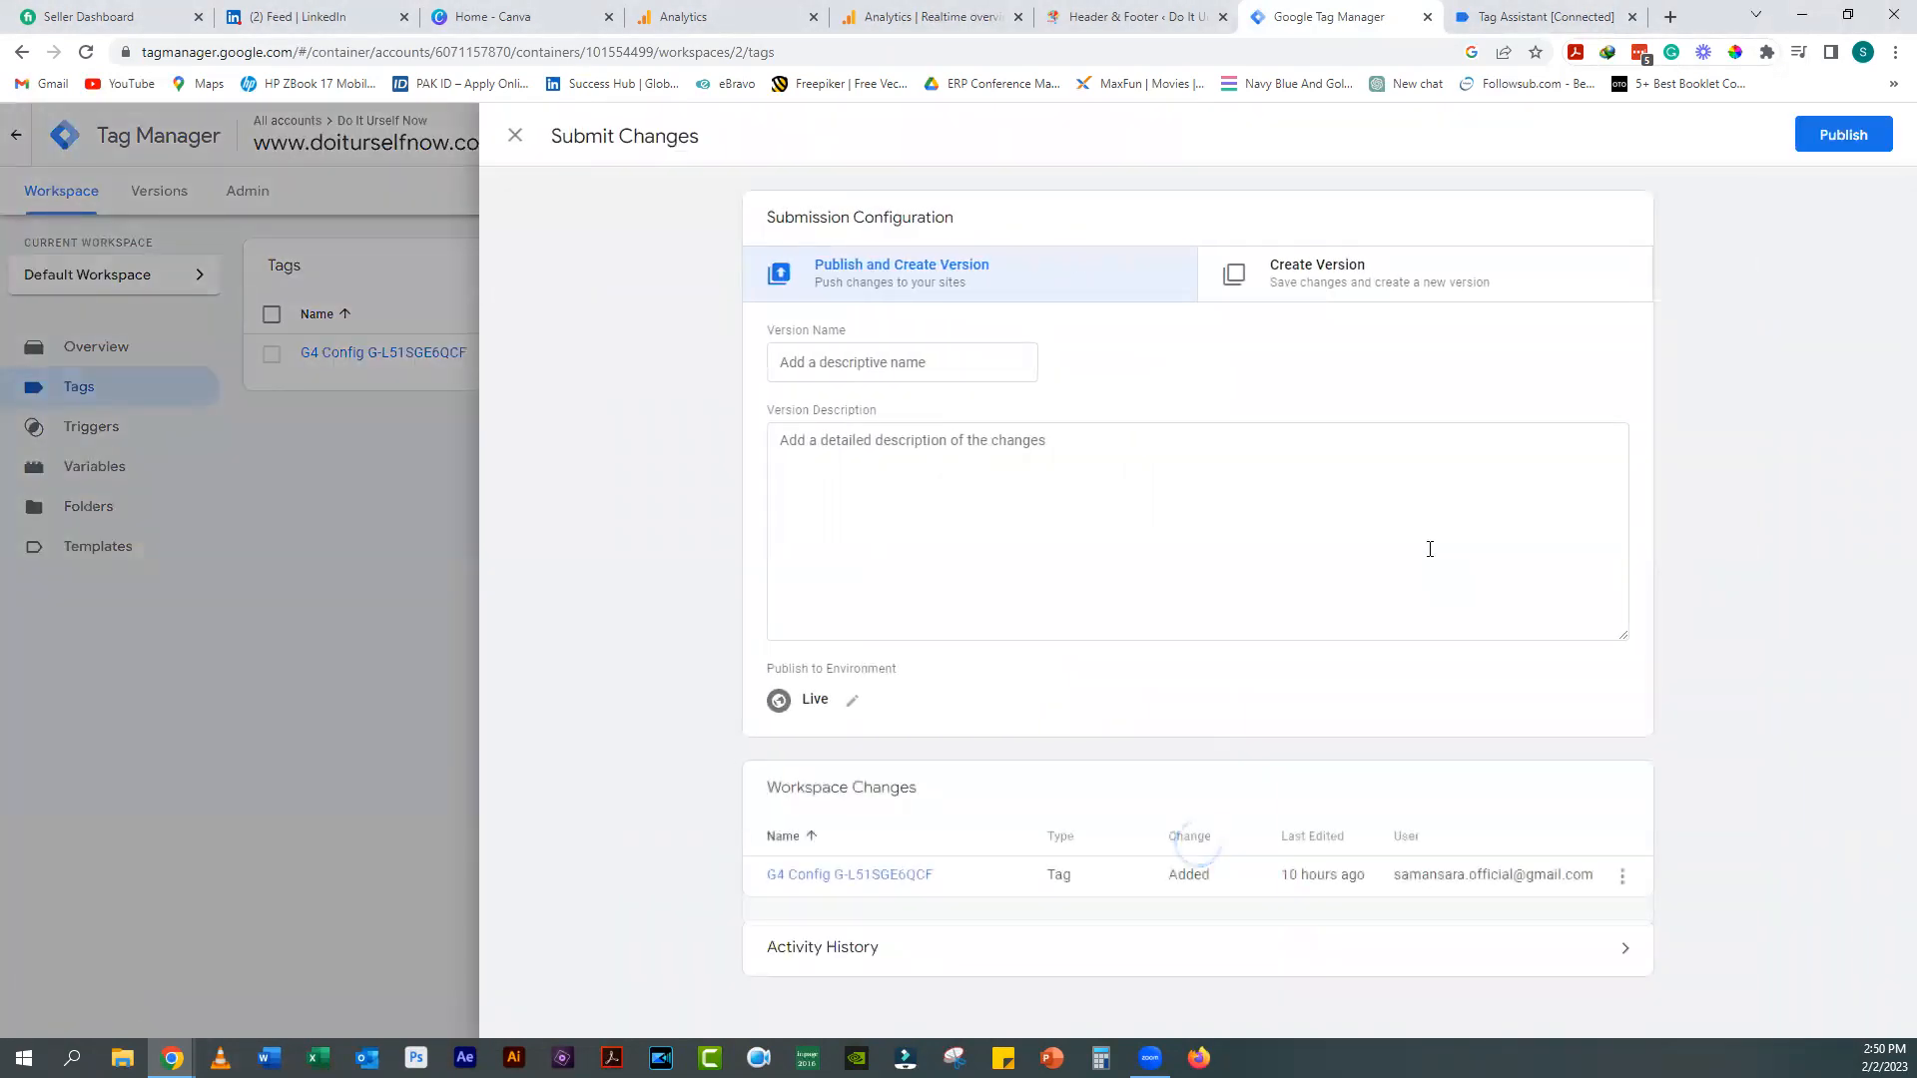
{"action": "left_click", "coordinate": [842, 368]}
{"action": "type", "text": "Installed G4"}
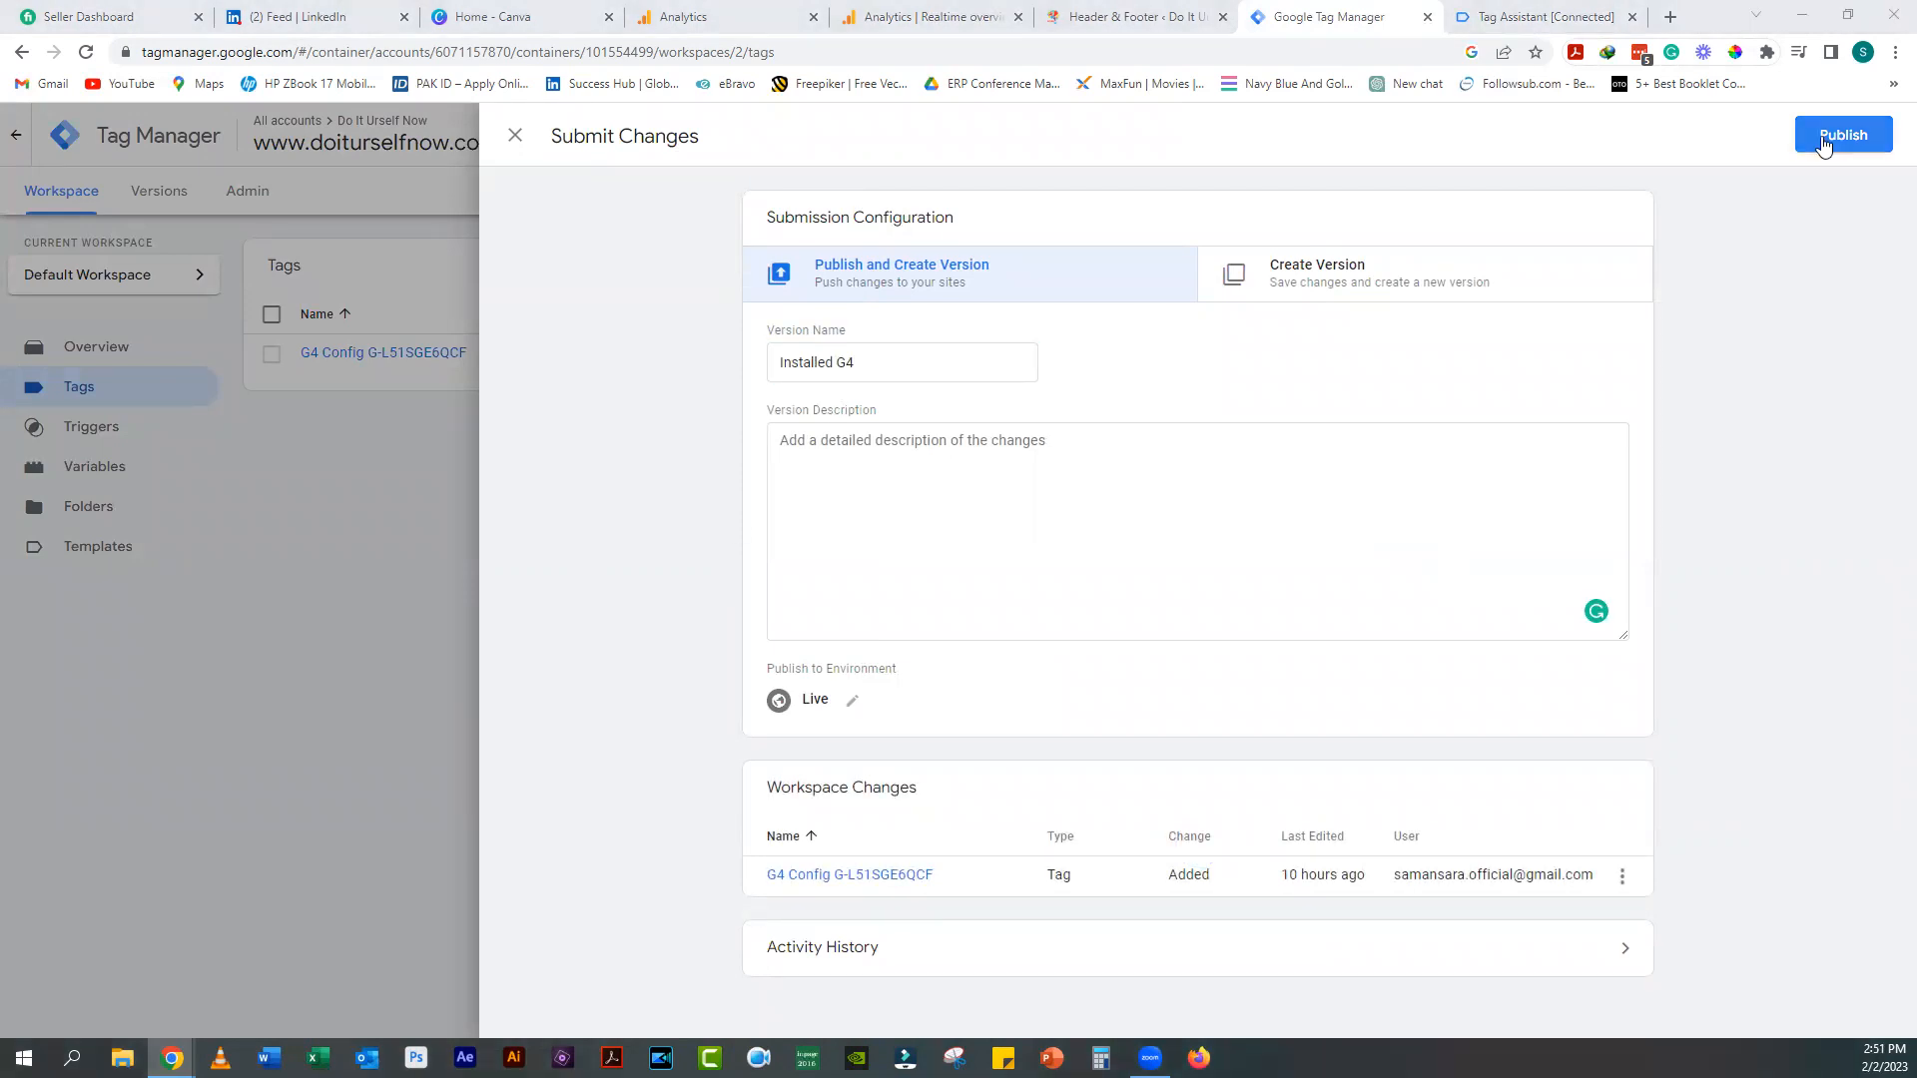
{"action": "left_click", "coordinate": [1823, 146]}
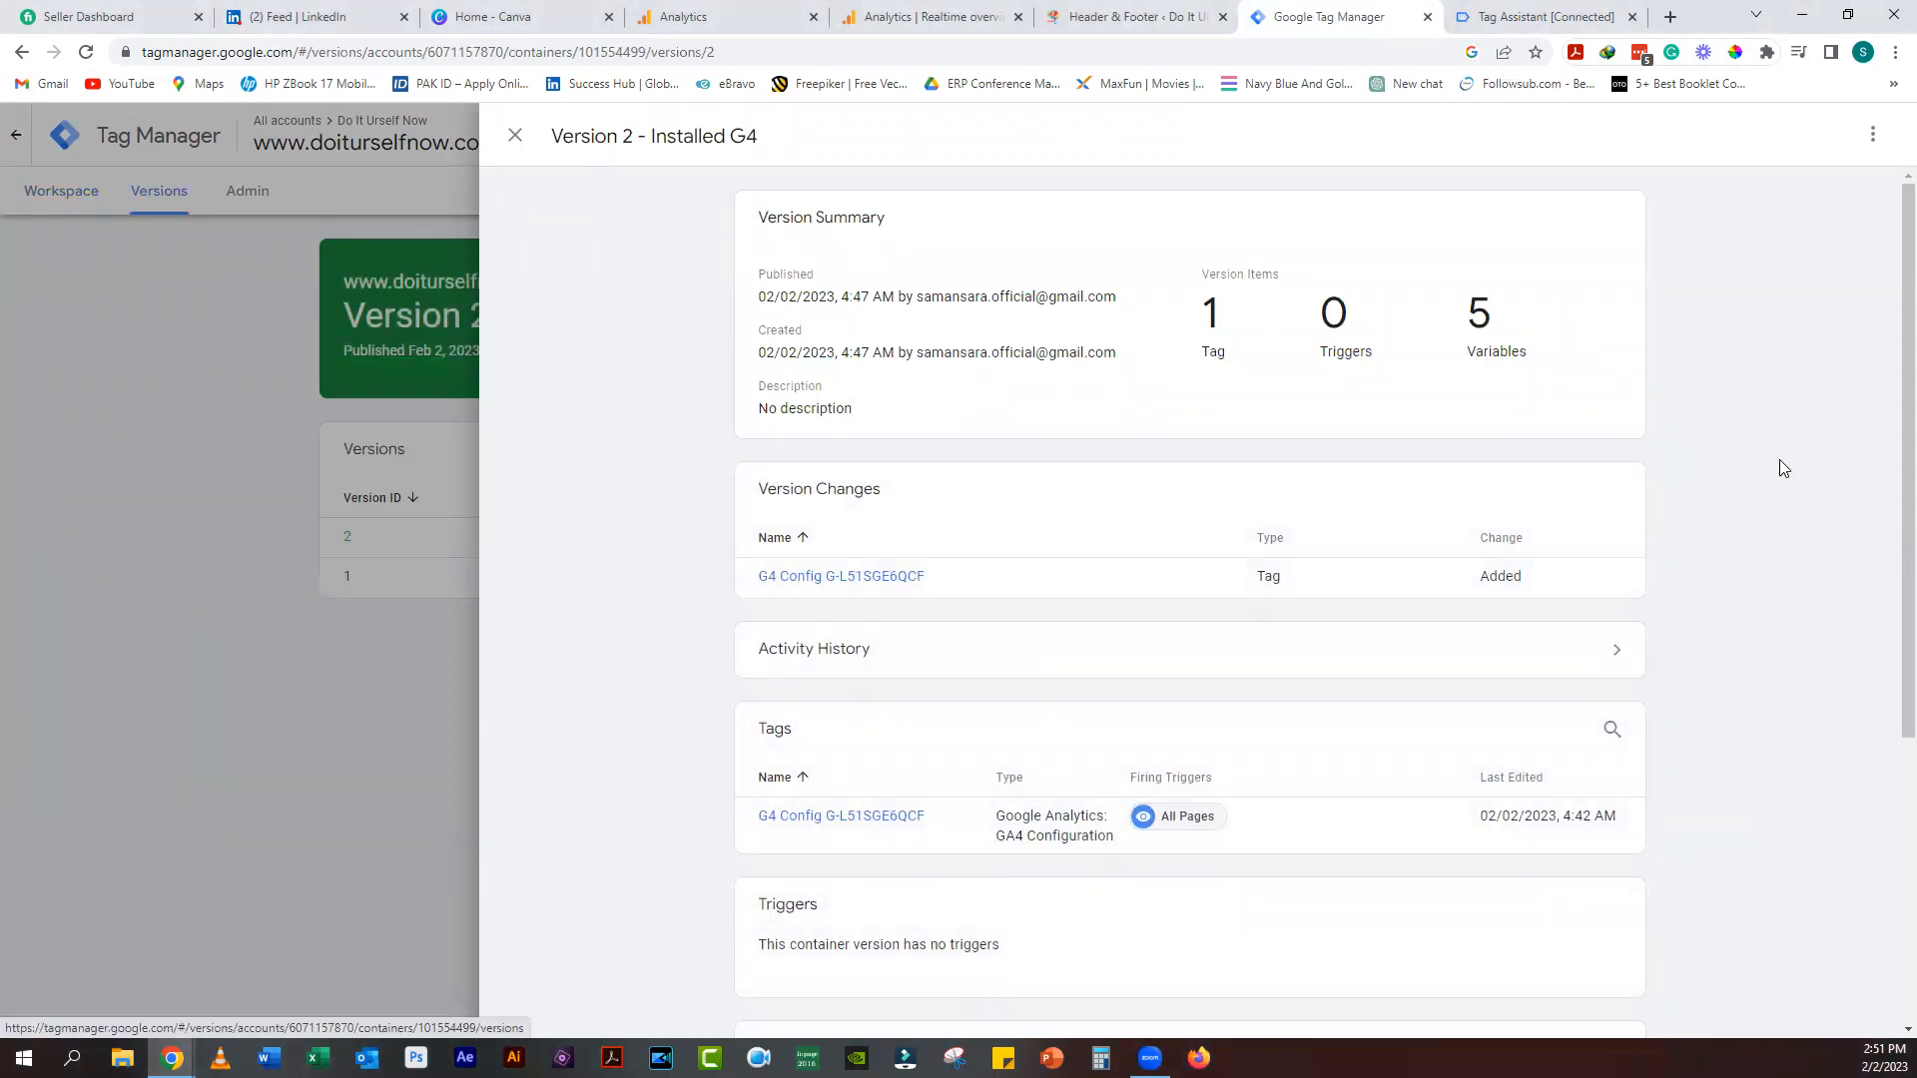
{"action": "key", "text": "Escape"}
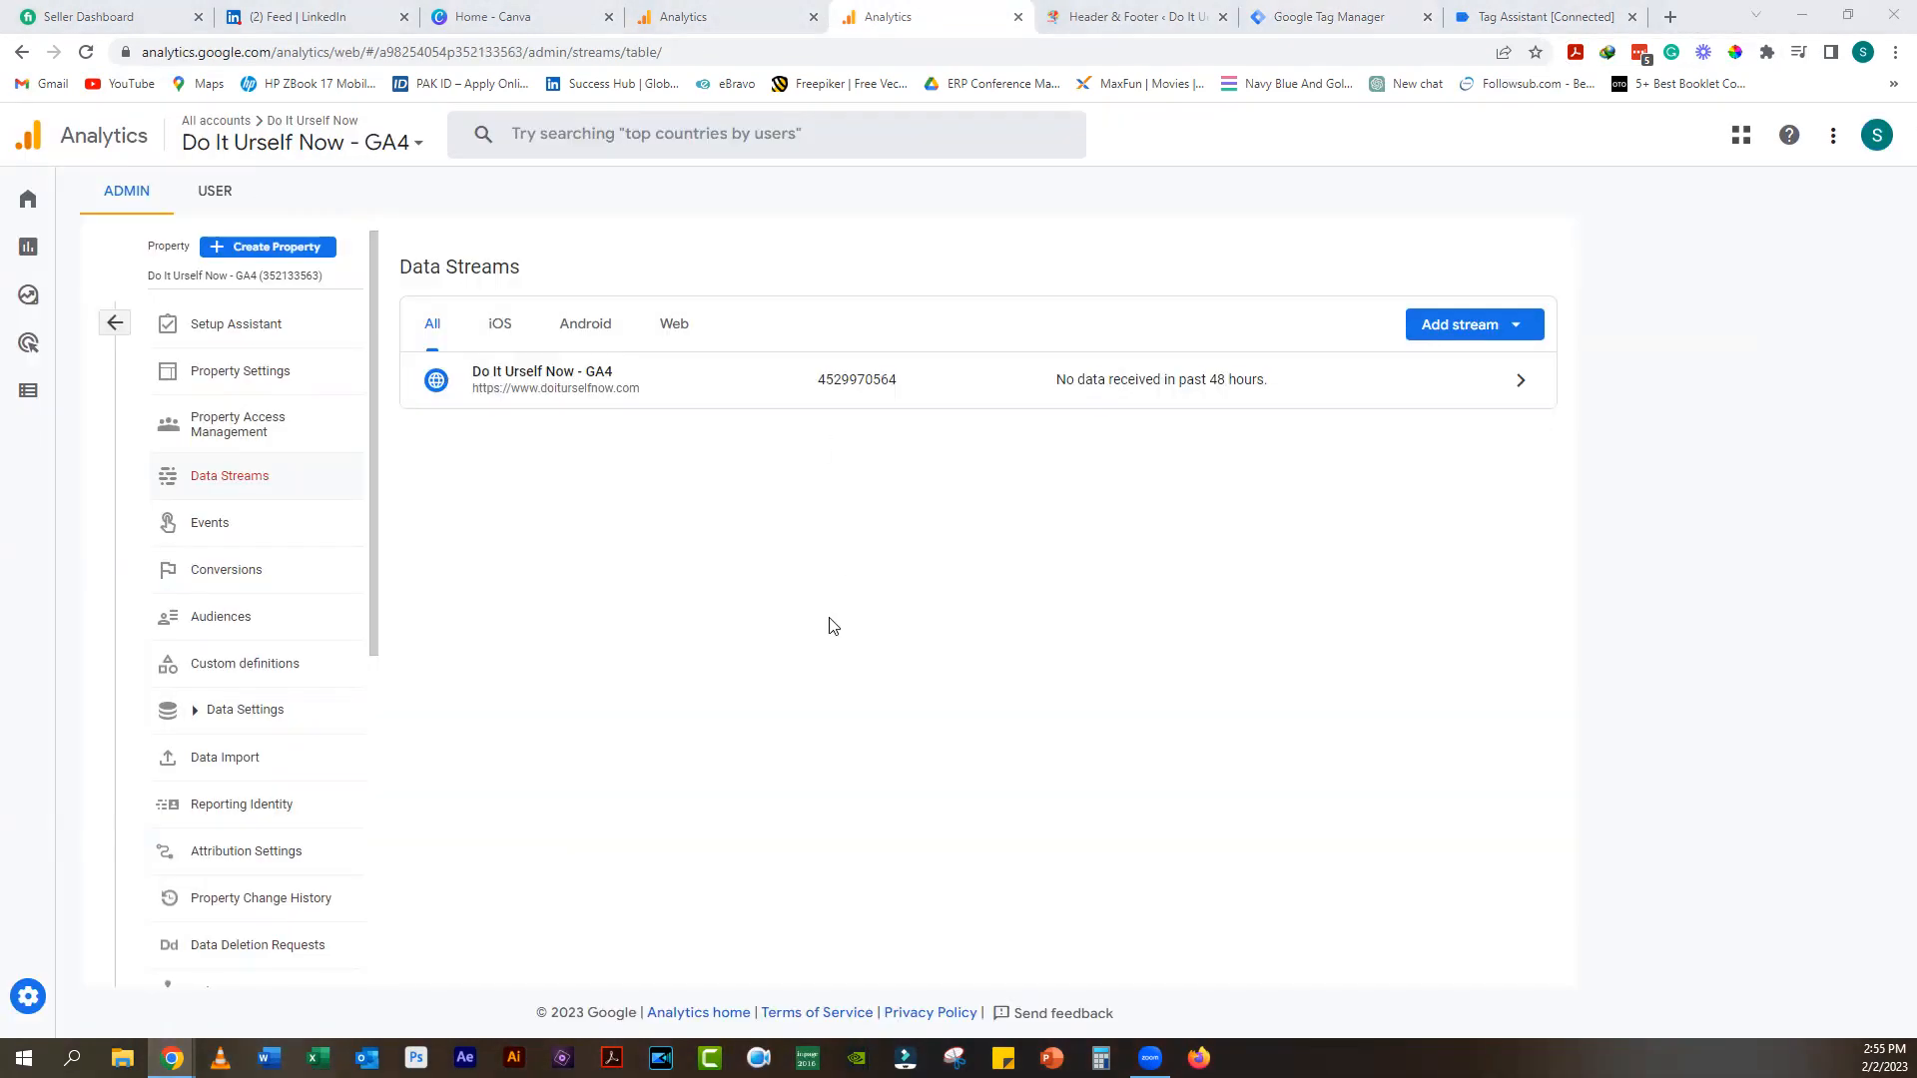
Step: Open the web stream's Google tag settings and its cross-domain domain list
{"action": "left_click", "coordinate": [591, 393]}
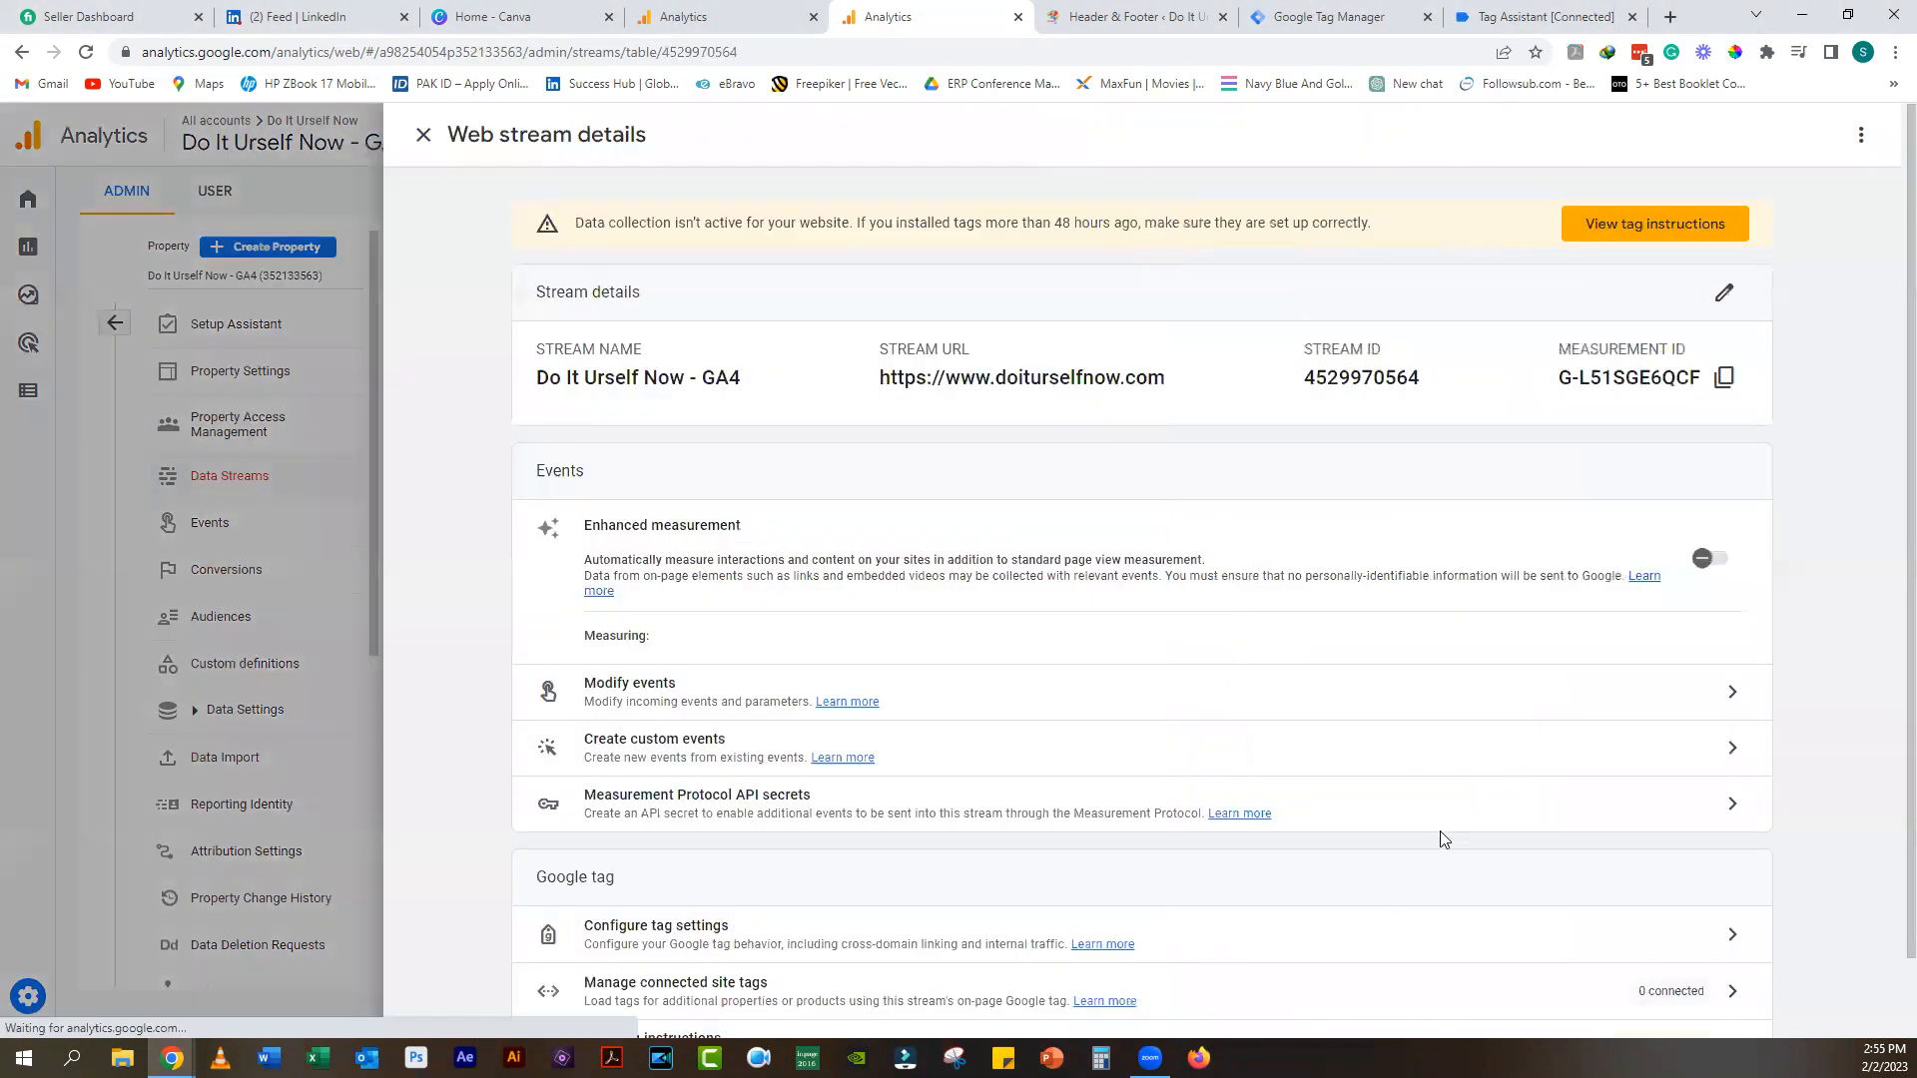
{"action": "scroll", "coordinate": [712, 956], "scroll_direction": "down", "scroll_amount": 1}
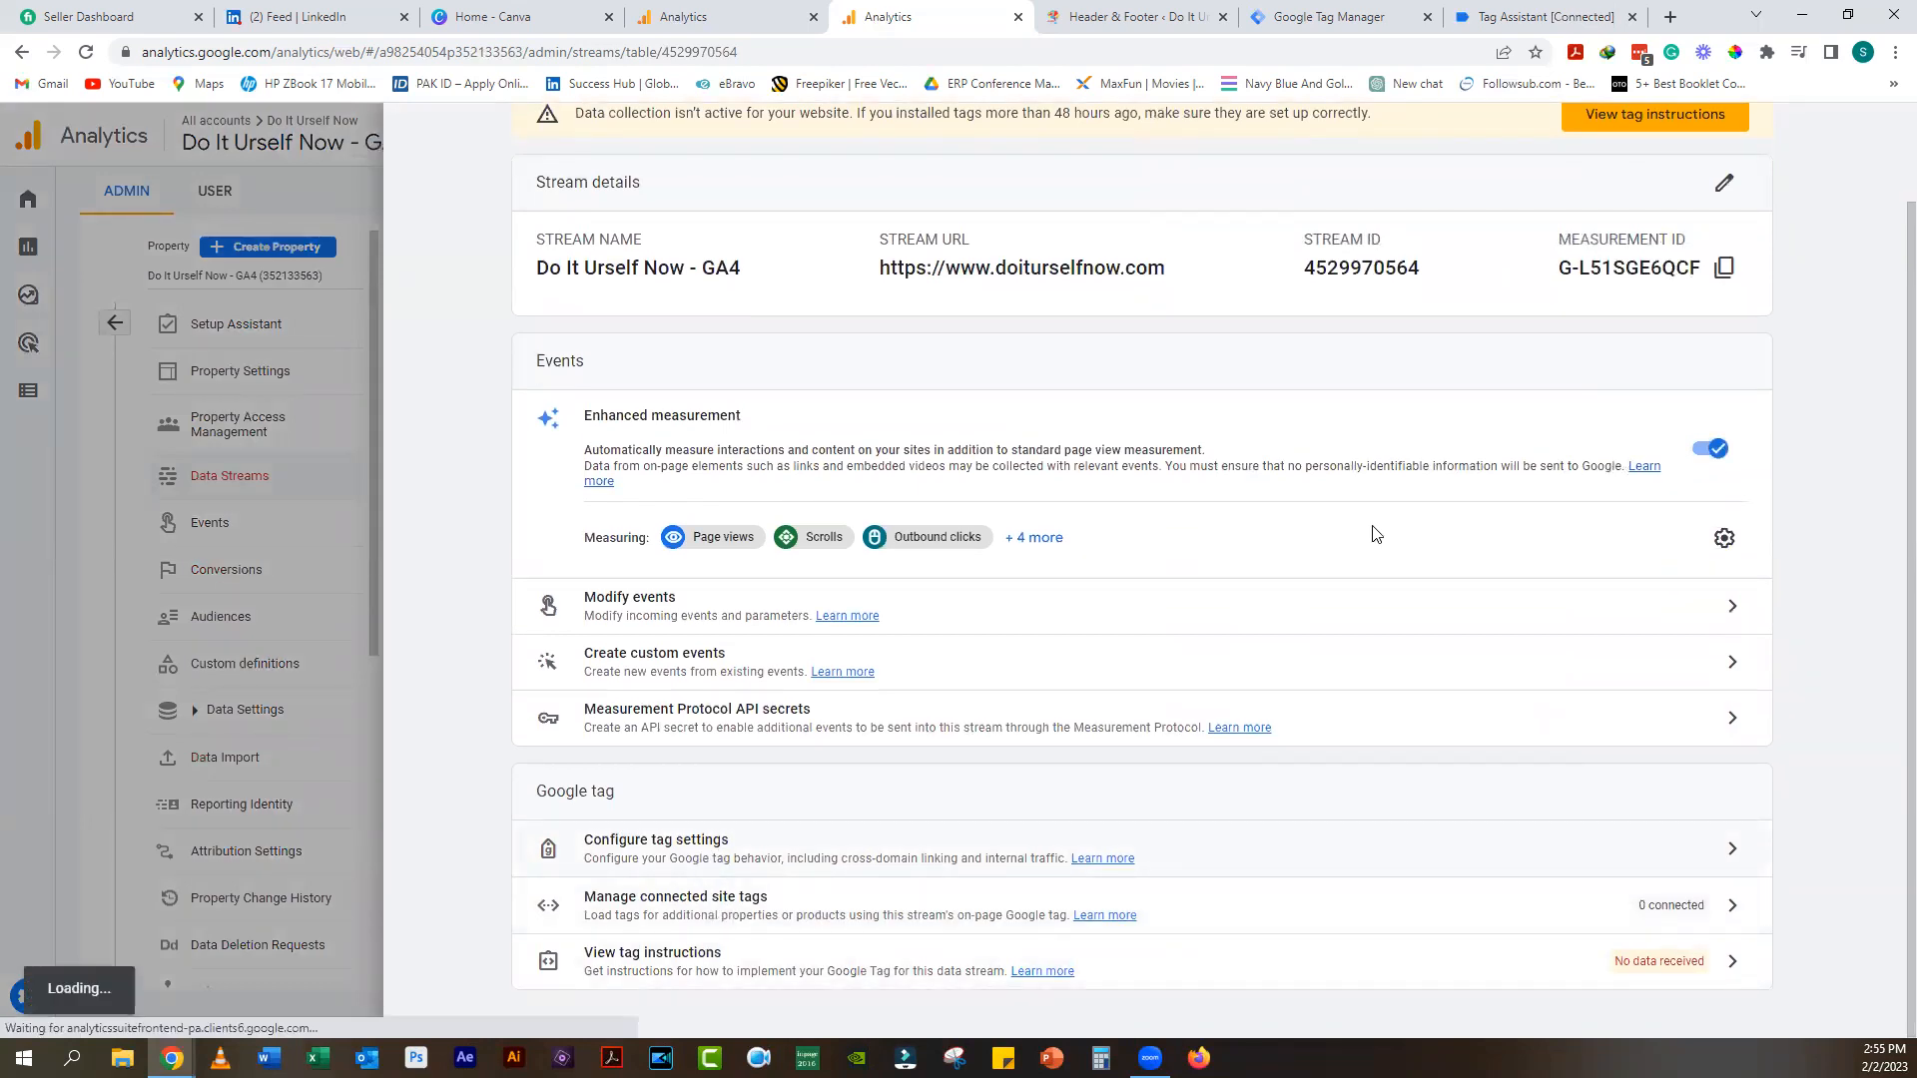
{"action": "left_click", "coordinate": [716, 868]}
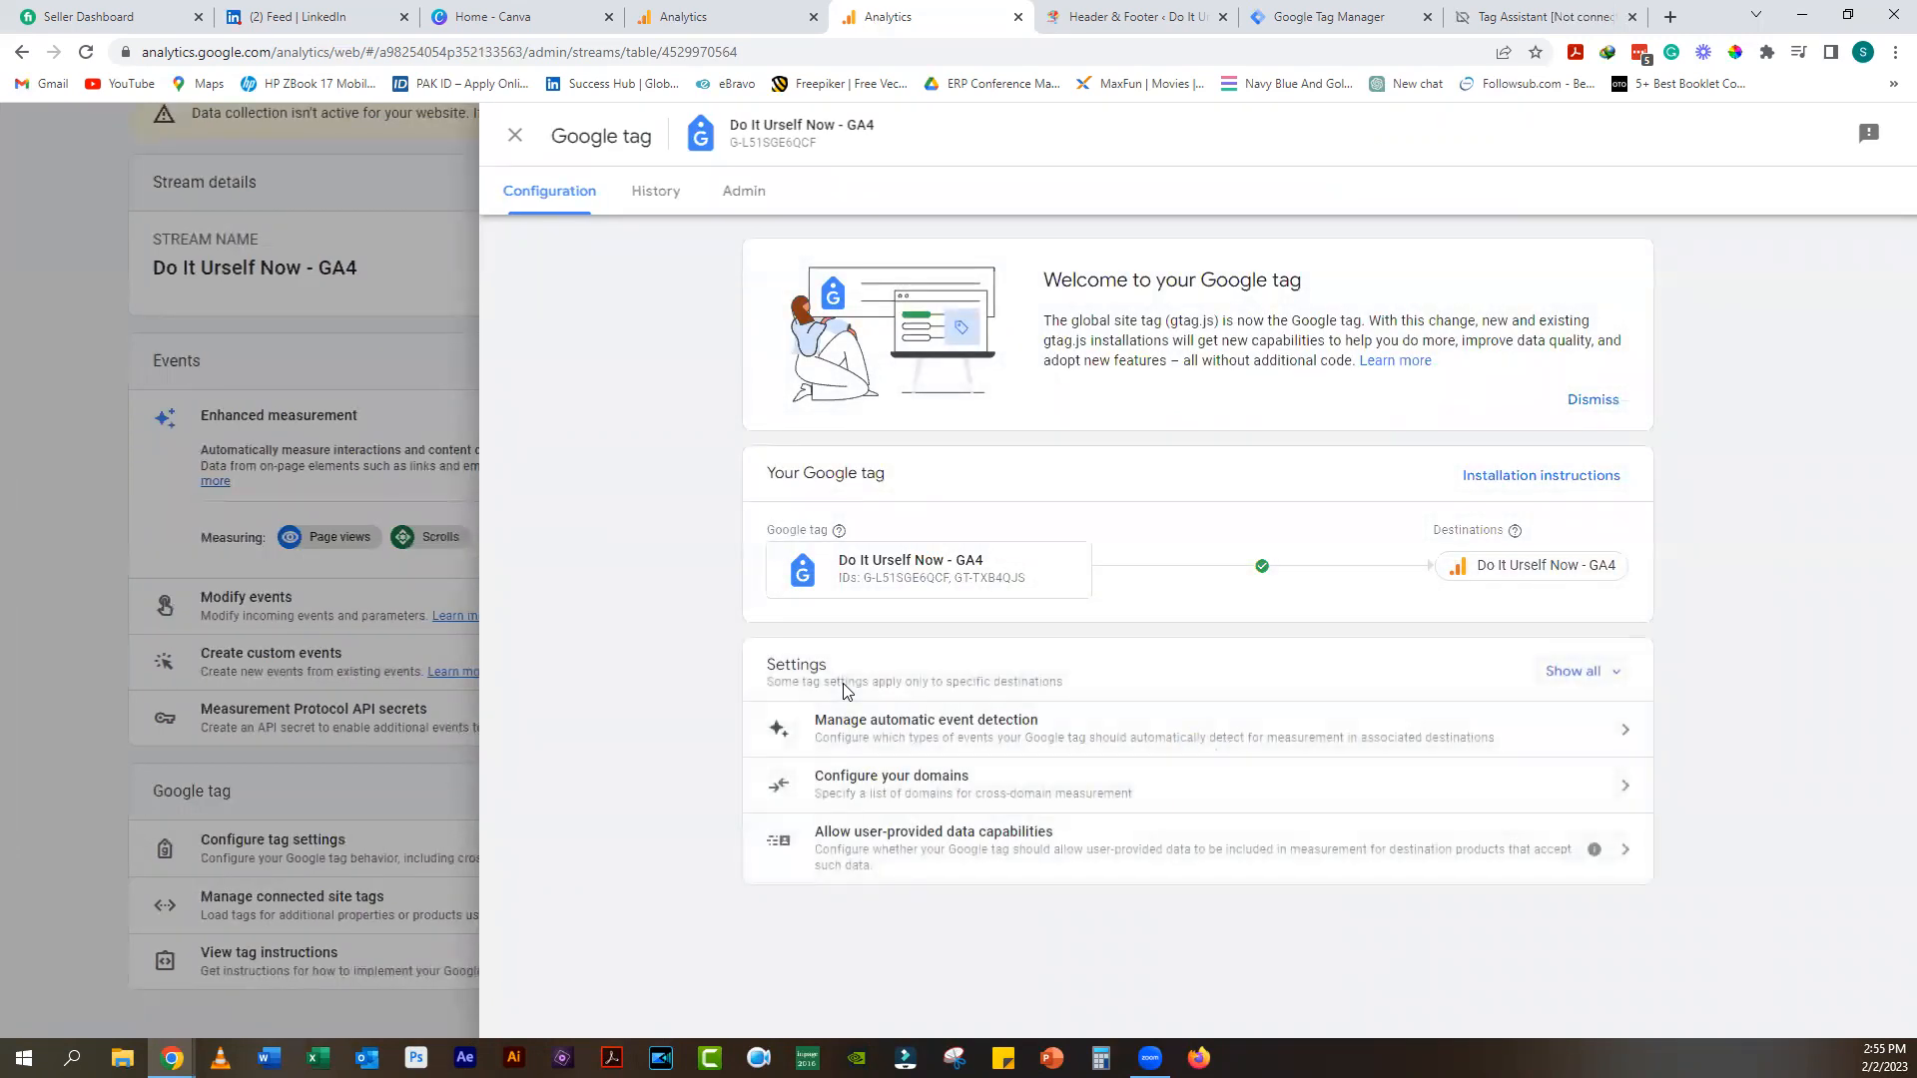
{"action": "left_click", "coordinate": [891, 788]}
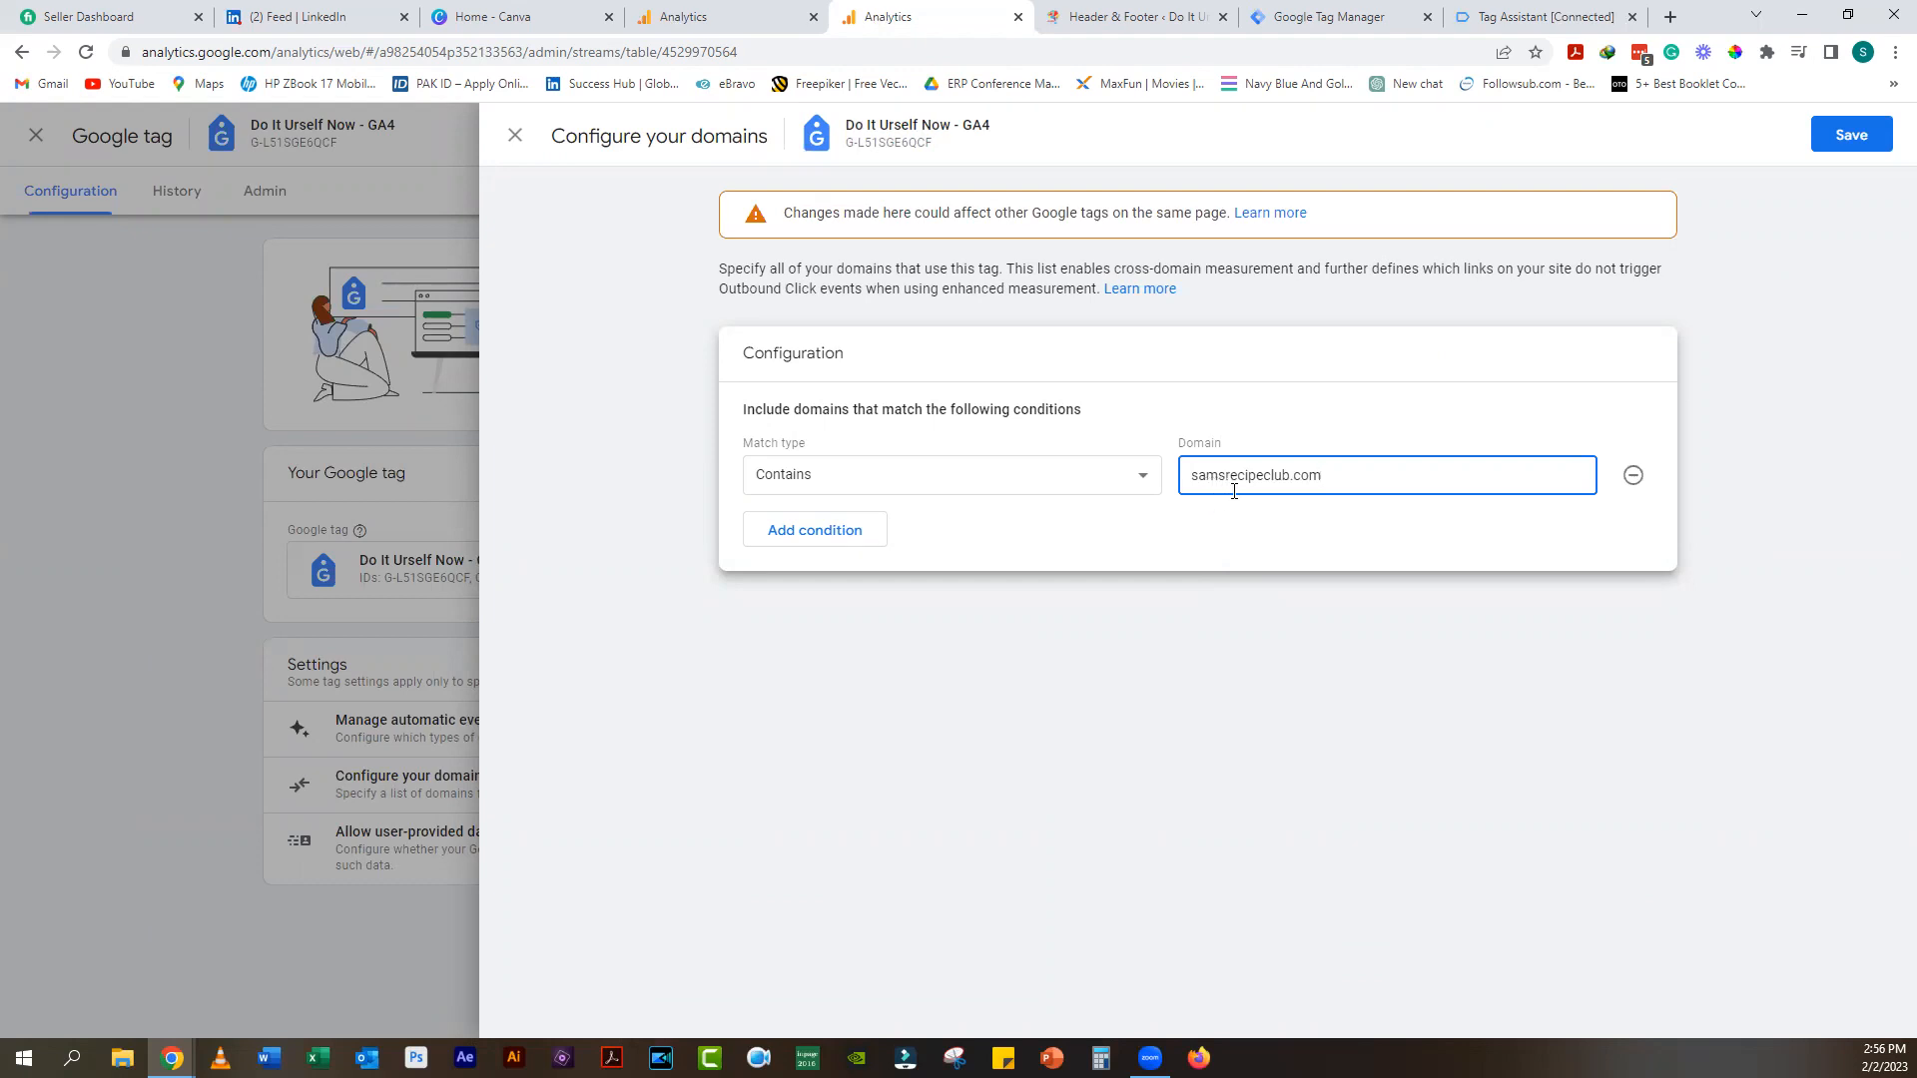
Step: Add samansara.com as a third Contains domain condition and save the domain settings
{"action": "left_click", "coordinate": [851, 532]}
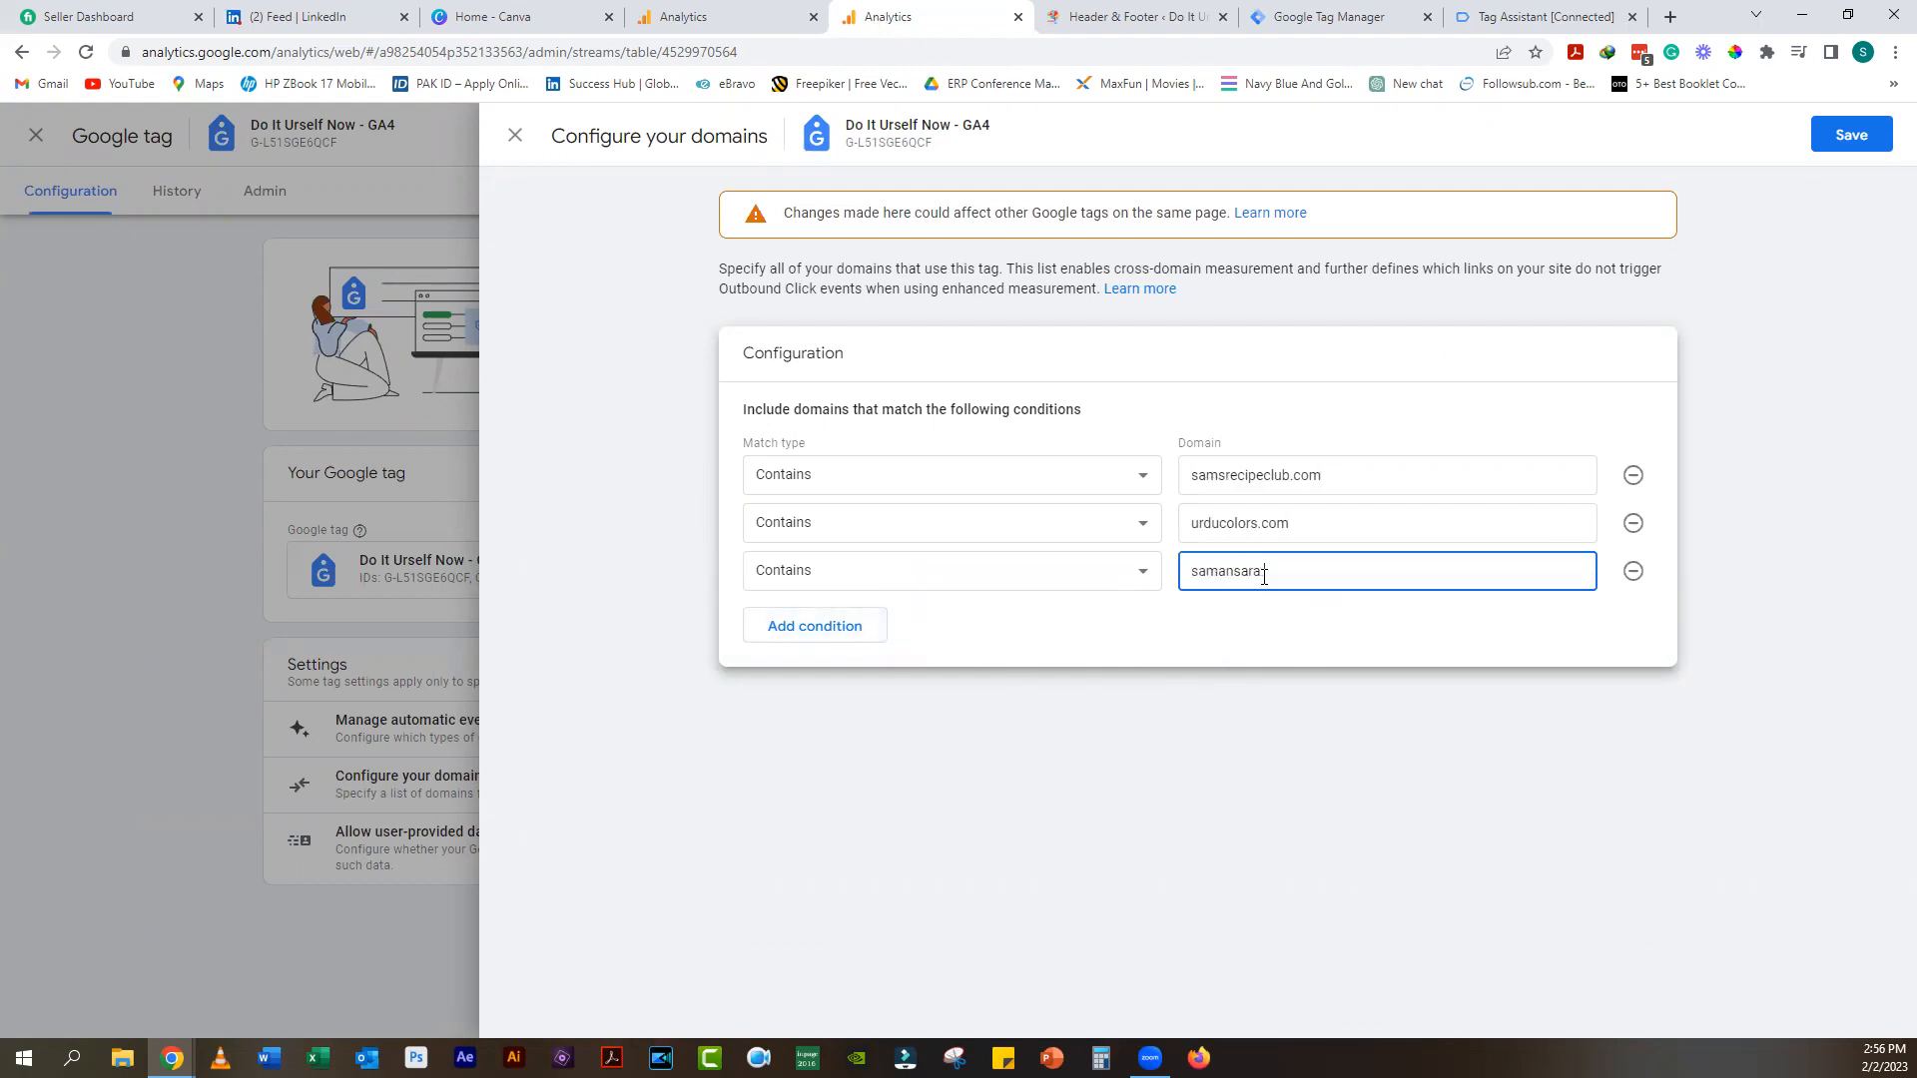
{"action": "type", "text": ".com"}
{"action": "left_click", "coordinate": [1175, 778]}
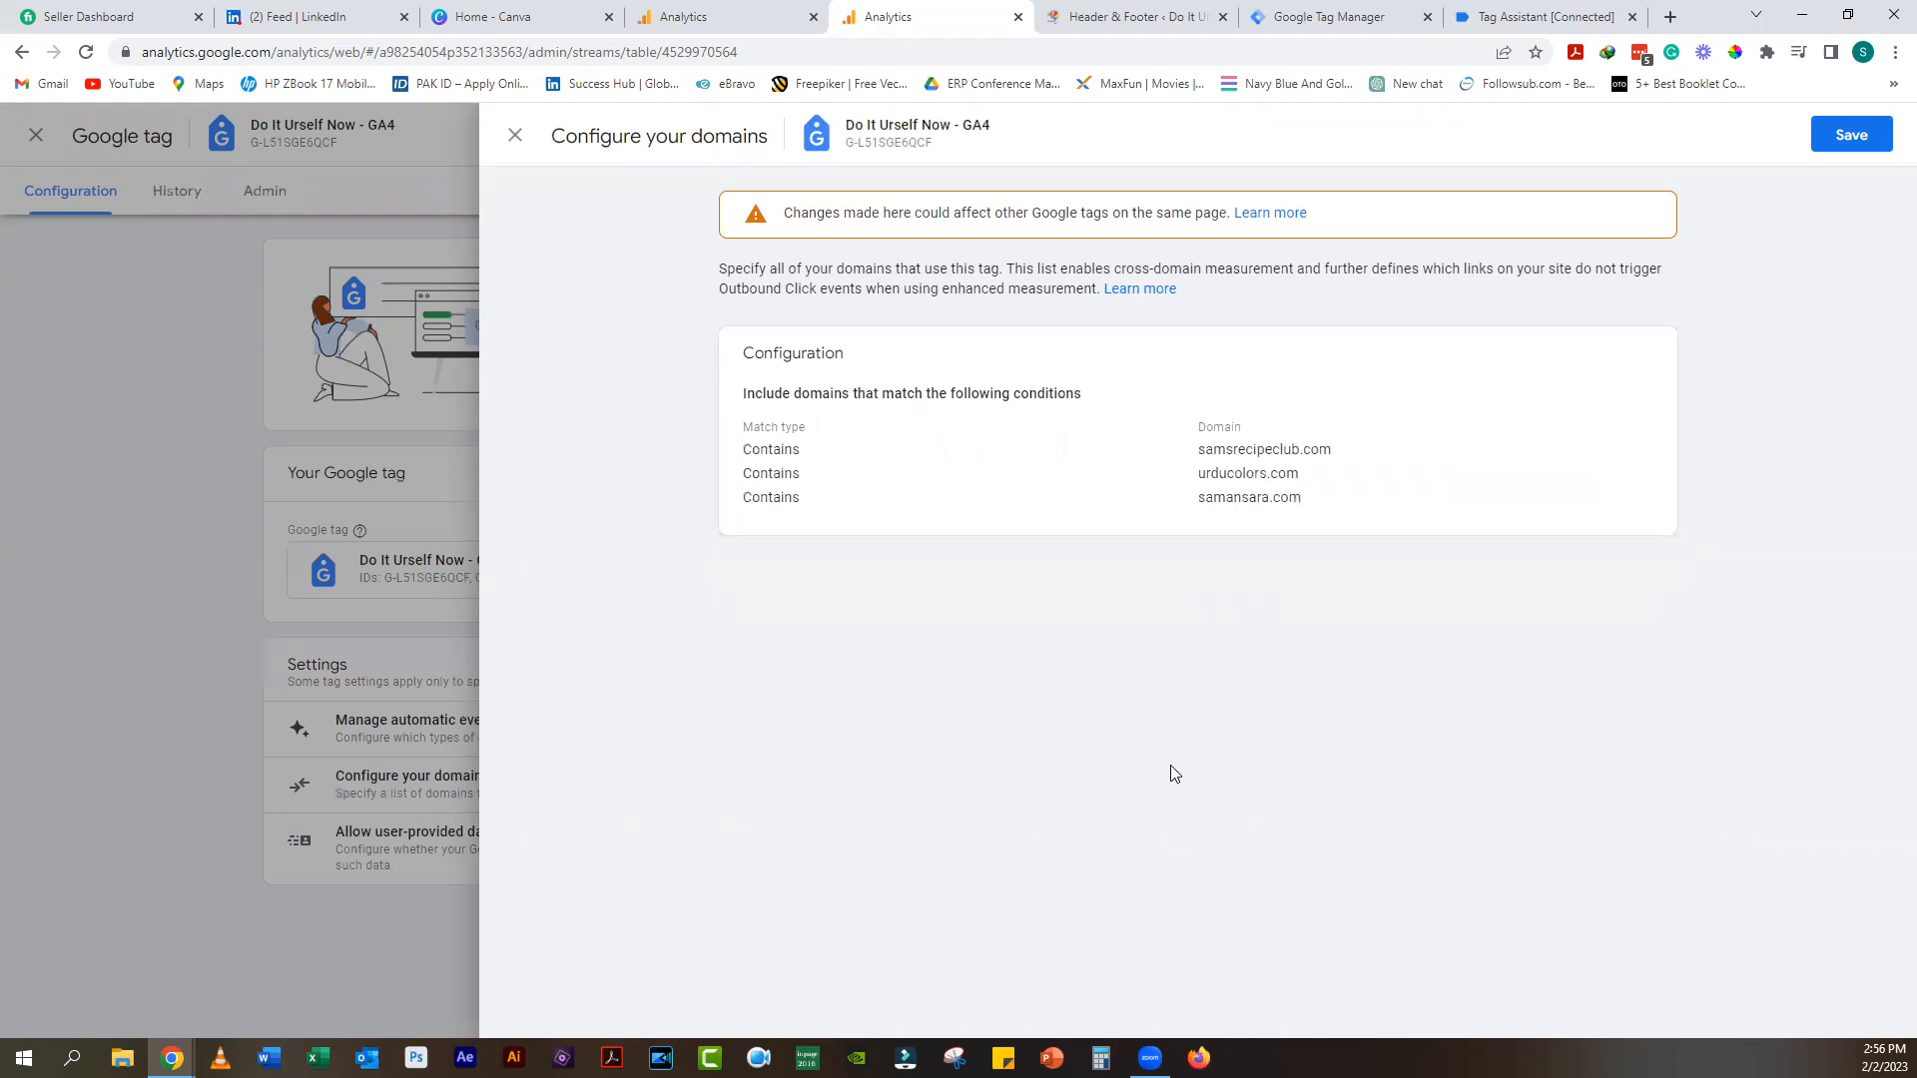
{"action": "left_click", "coordinate": [1853, 139]}
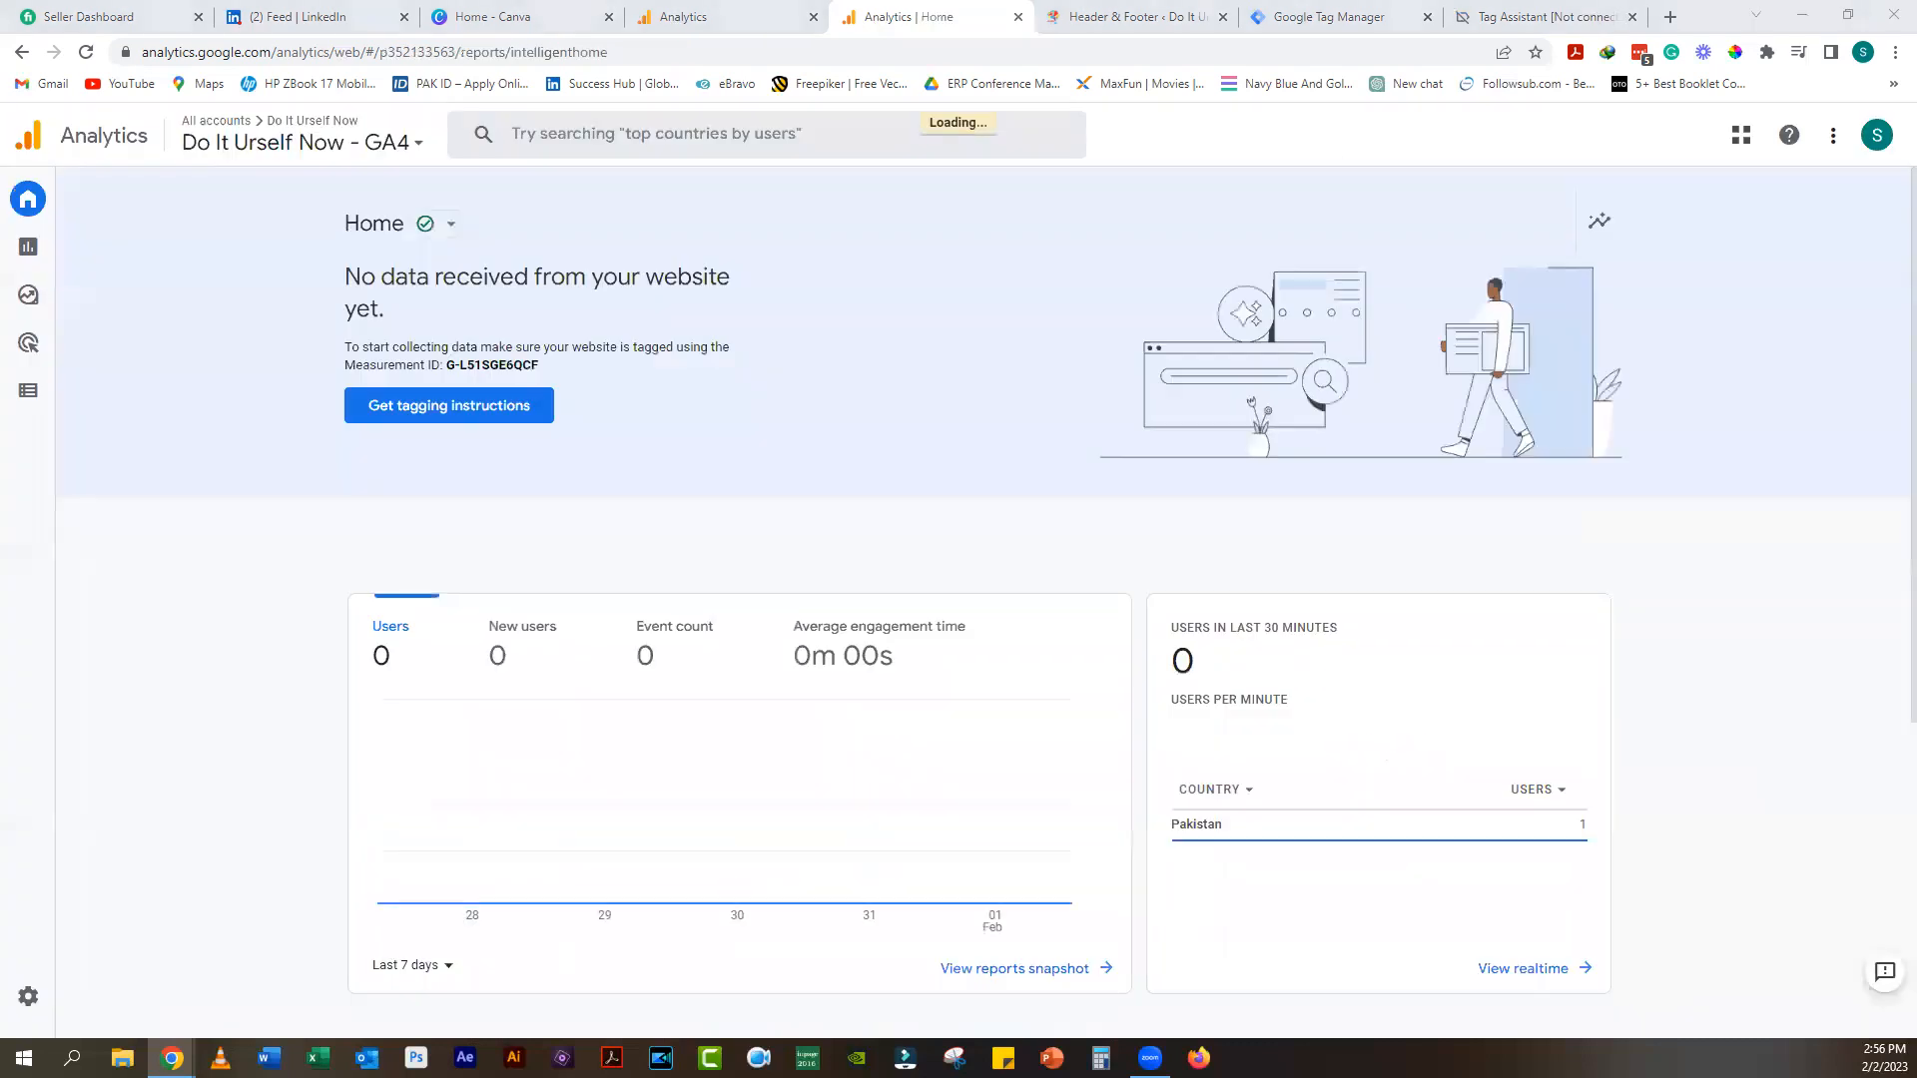
Step: Open the Sticky Notes app from the taskbar
{"action": "left_click", "coordinate": [1003, 1059]}
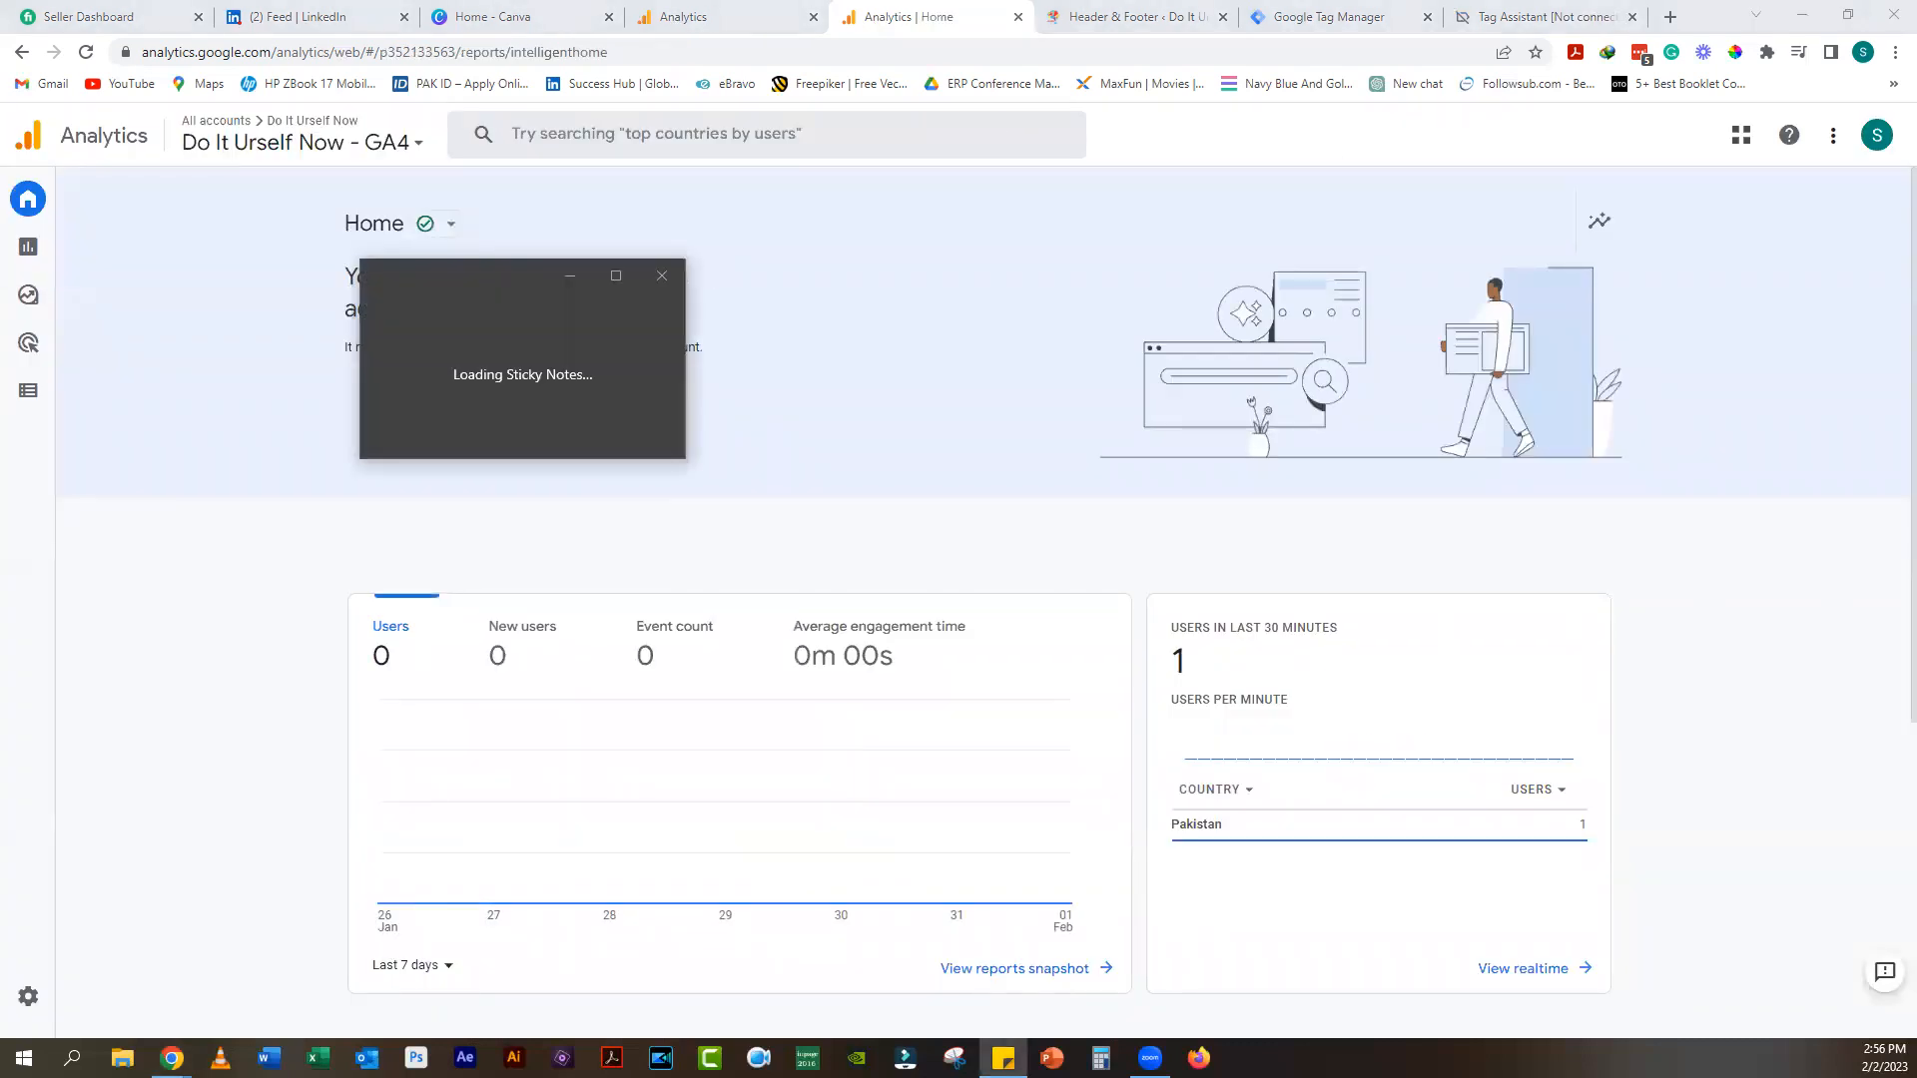